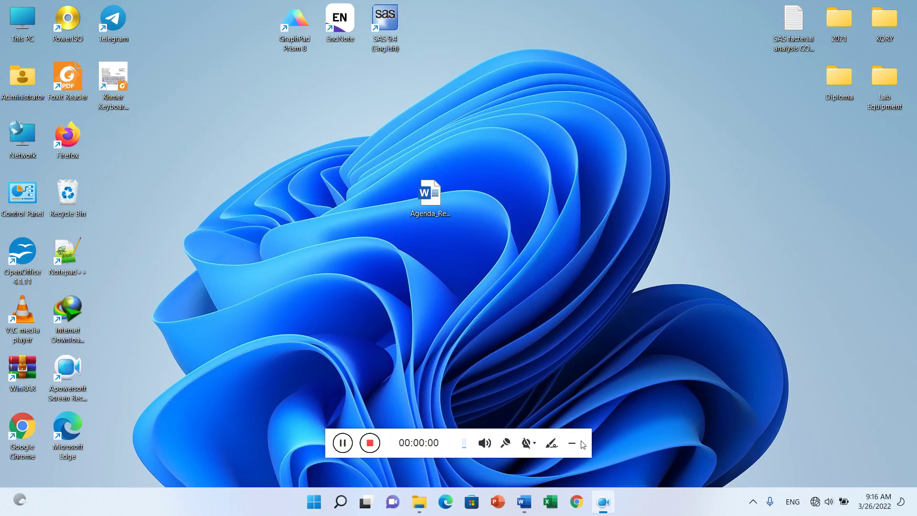
- Restore the 'Anova single and two factors experient' Word document to full screen
click(571, 443)
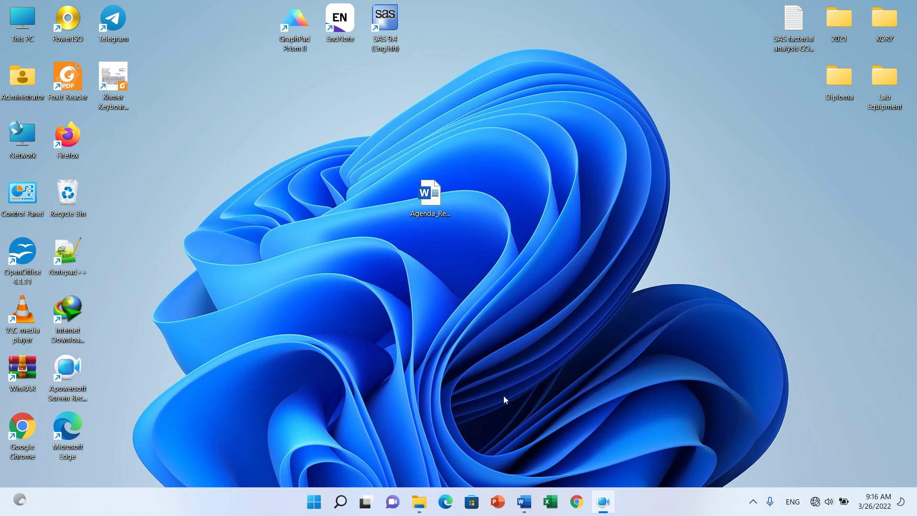
click(524, 502)
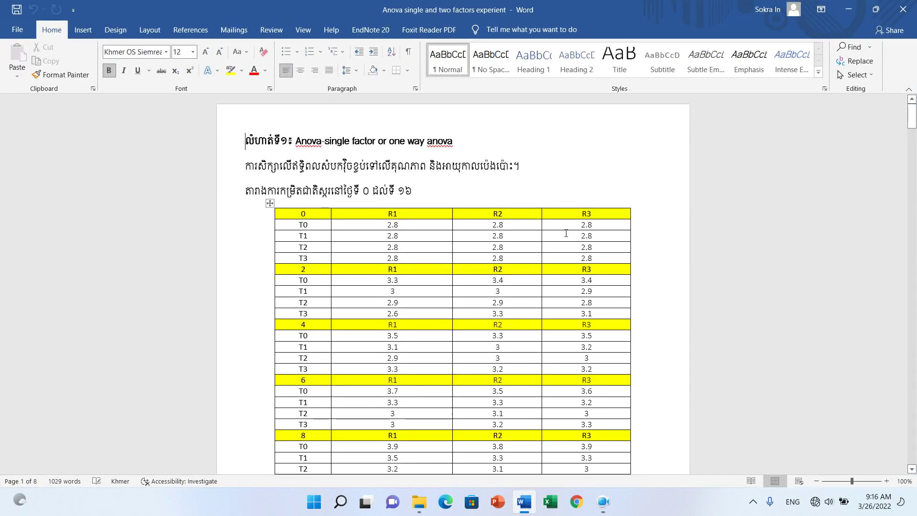
- Review the day-by-day Brix data table and the assignment questions in the Word document
click(521, 168)
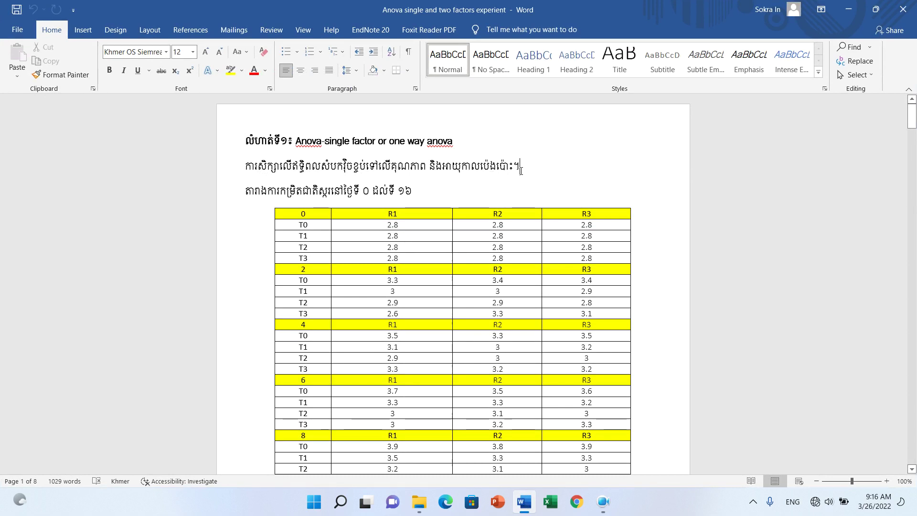
drag(911, 123, 911, 130)
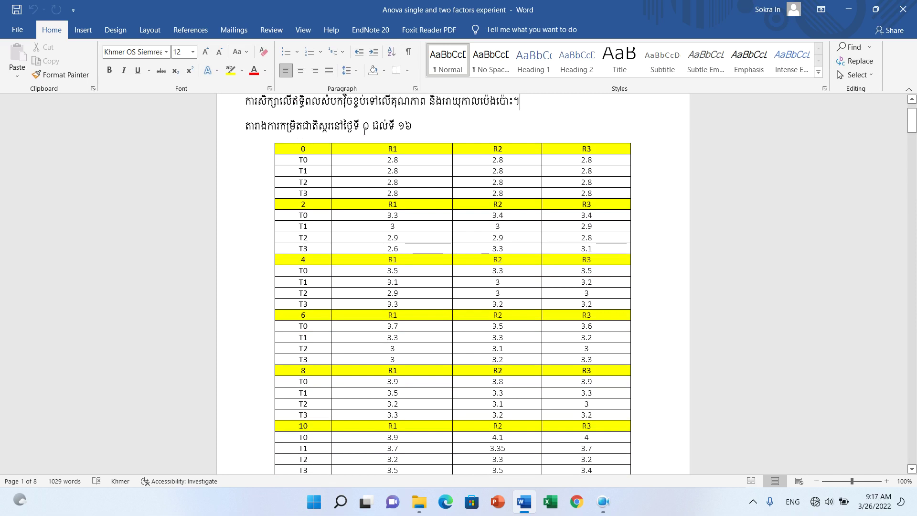
double_click(366, 129)
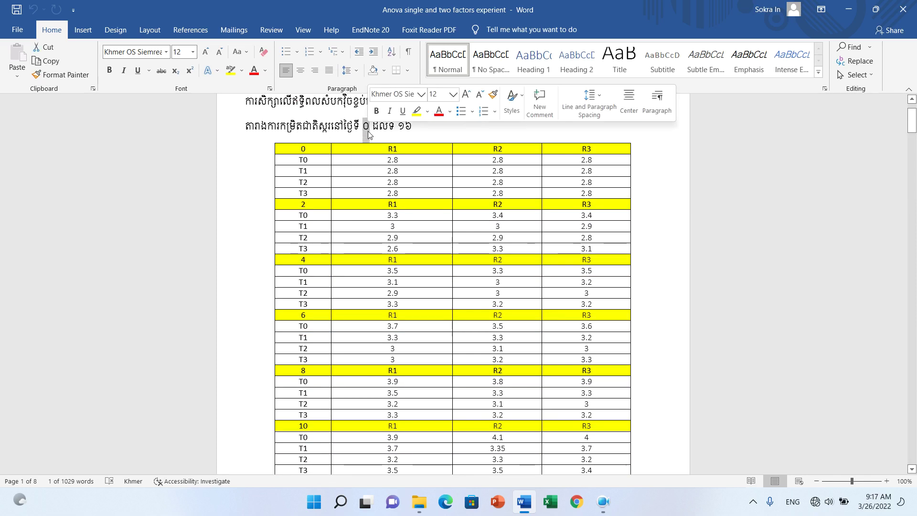
click(370, 131)
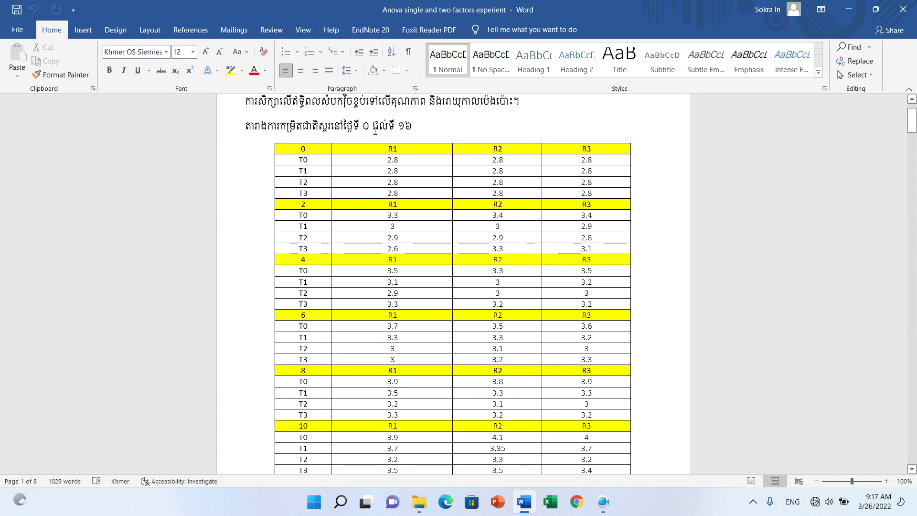
drag(912, 126, 912, 161)
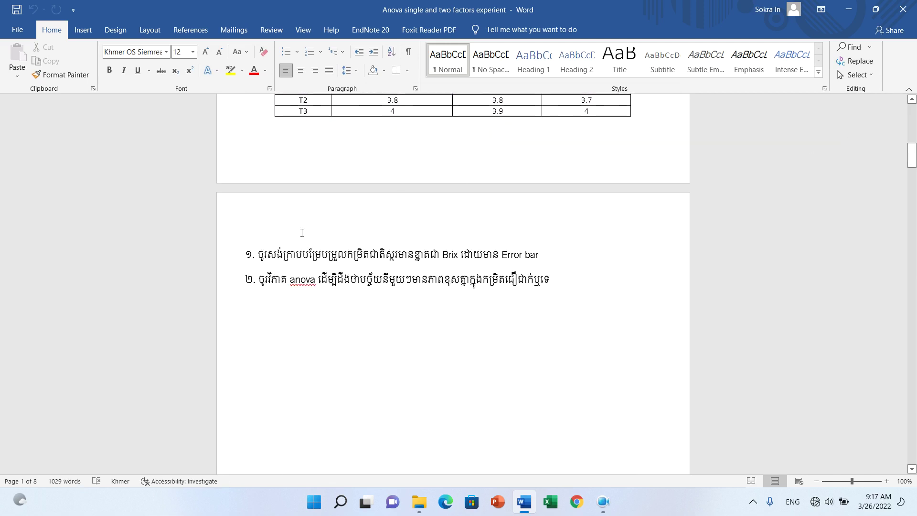
drag(258, 254, 473, 254)
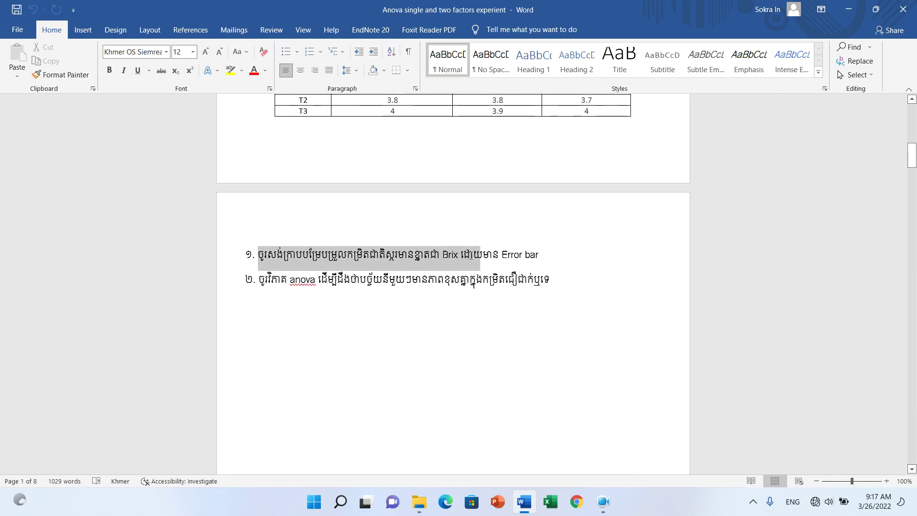
click(440, 255)
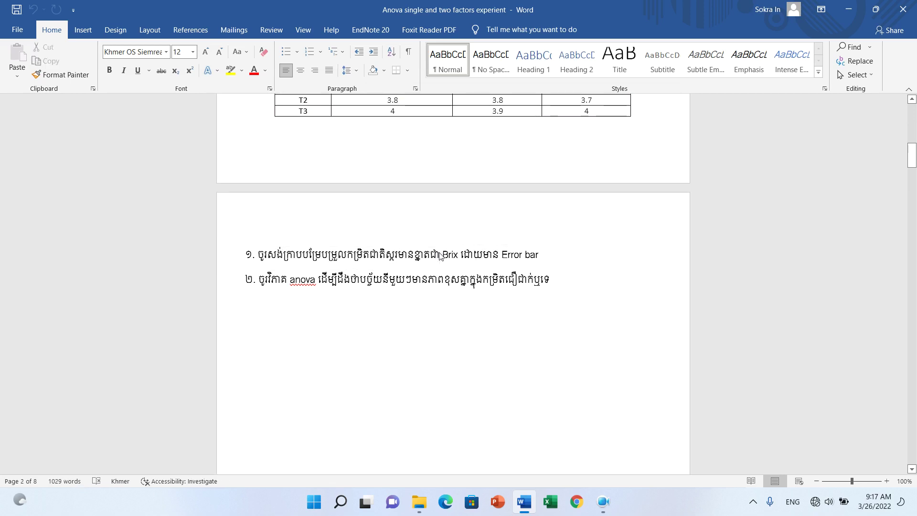
click(520, 254)
drag(912, 166, 912, 146)
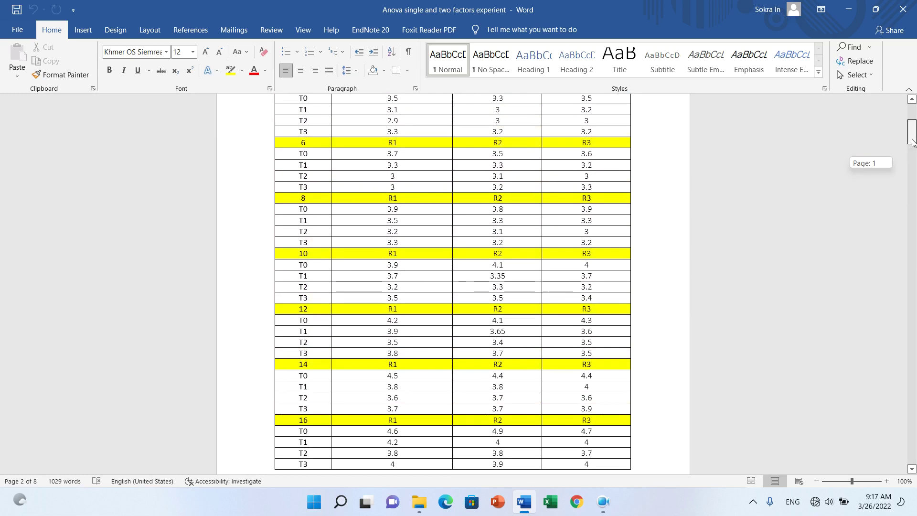
drag(912, 146, 914, 132)
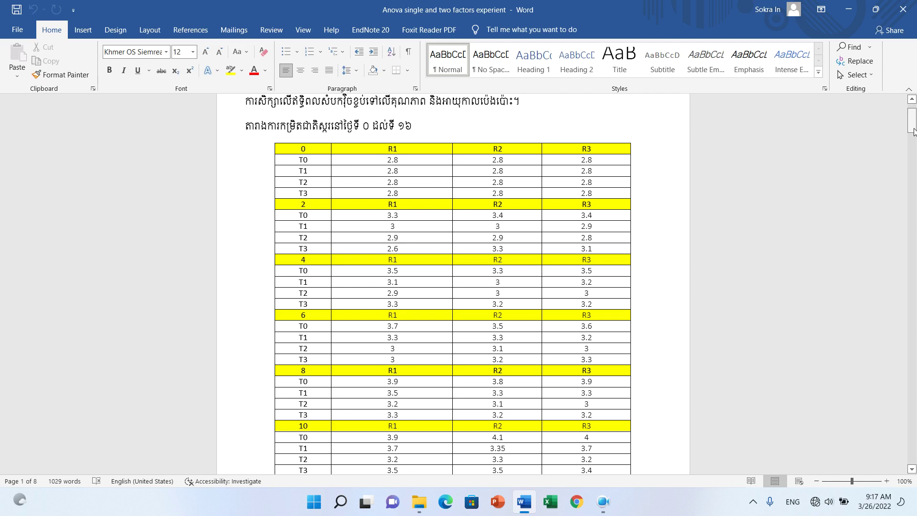
- Minimize Word and open Anova Two Factor.xlsx from the D:\Faculty\ANOVA folder
click(841, 12)
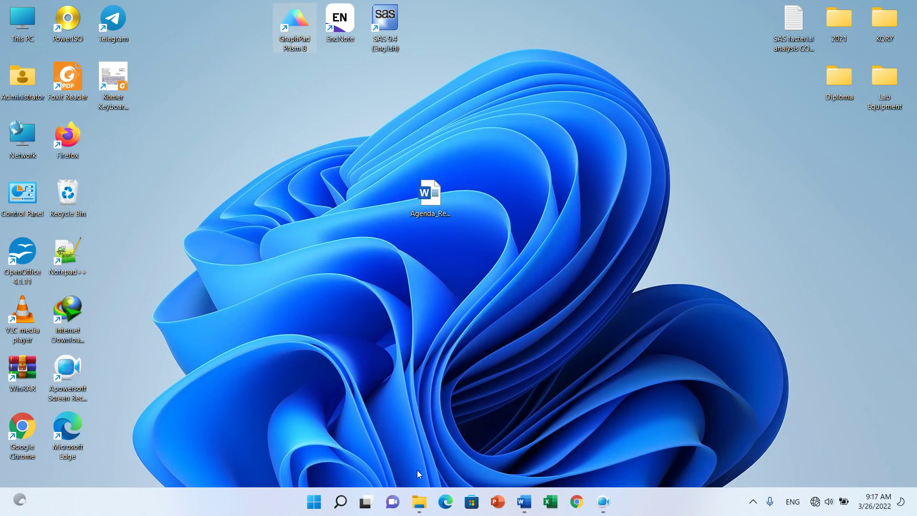
click(416, 503)
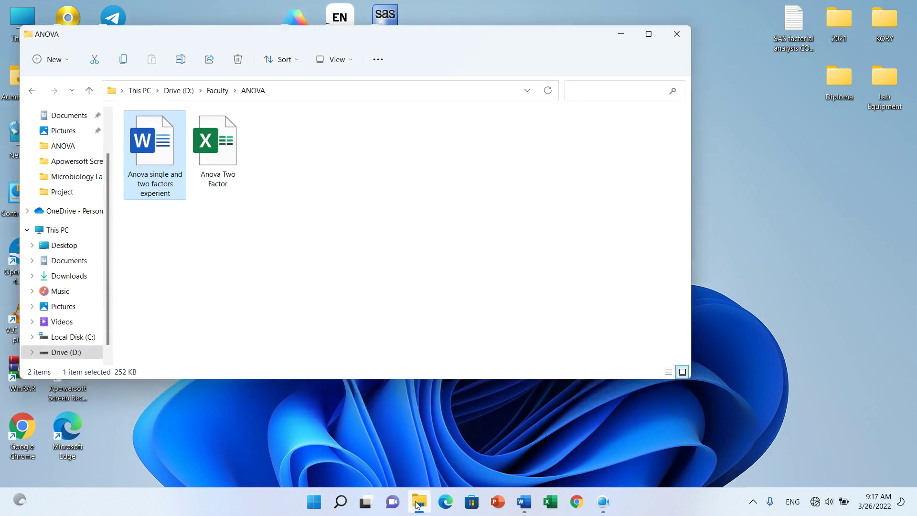
double_click(229, 157)
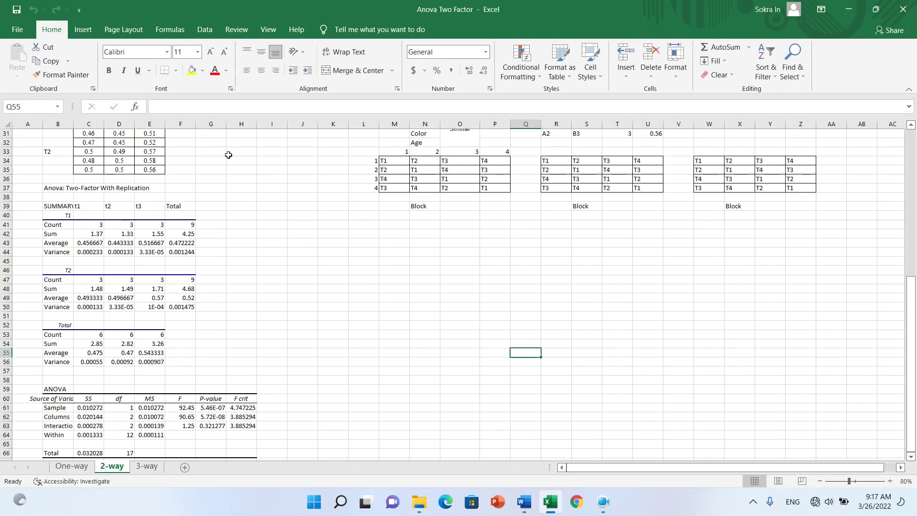
- Switch to the One-way sheet and look over the Brix data and Day-by-treatment table
click(70, 468)
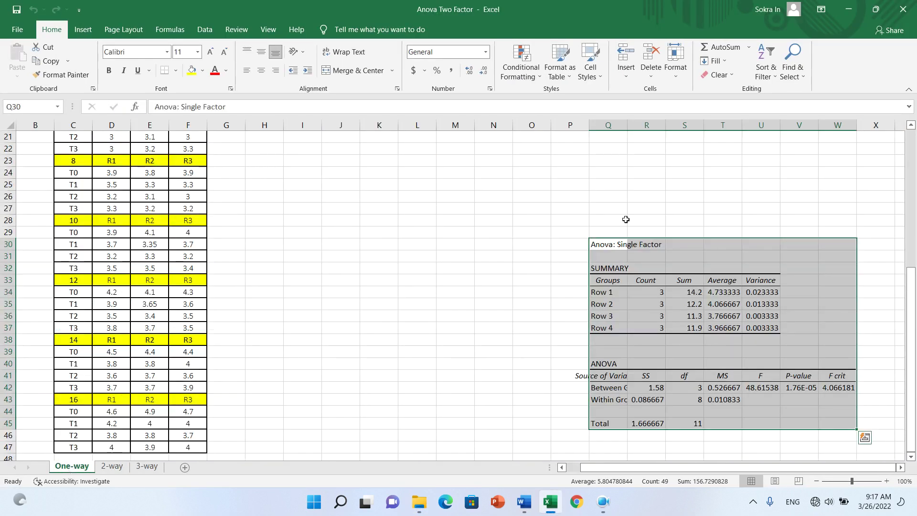
click(517, 233)
drag(911, 285, 911, 148)
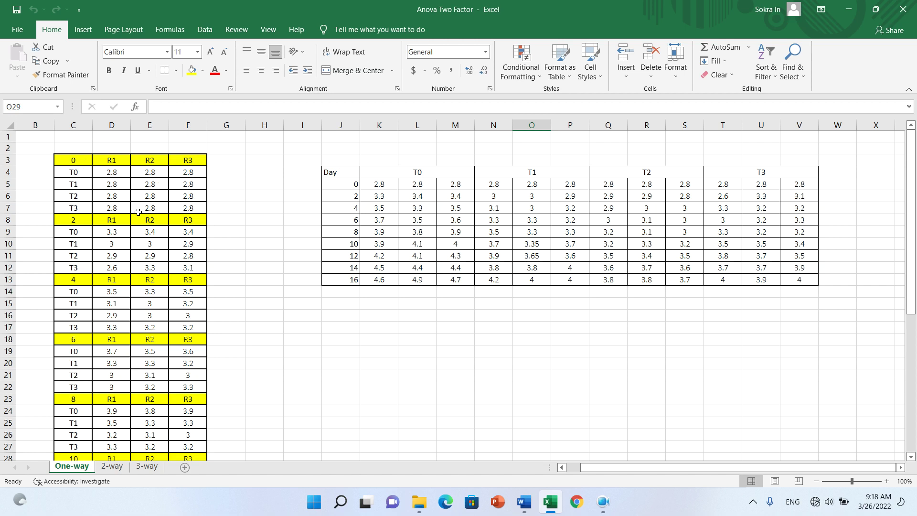
click(69, 159)
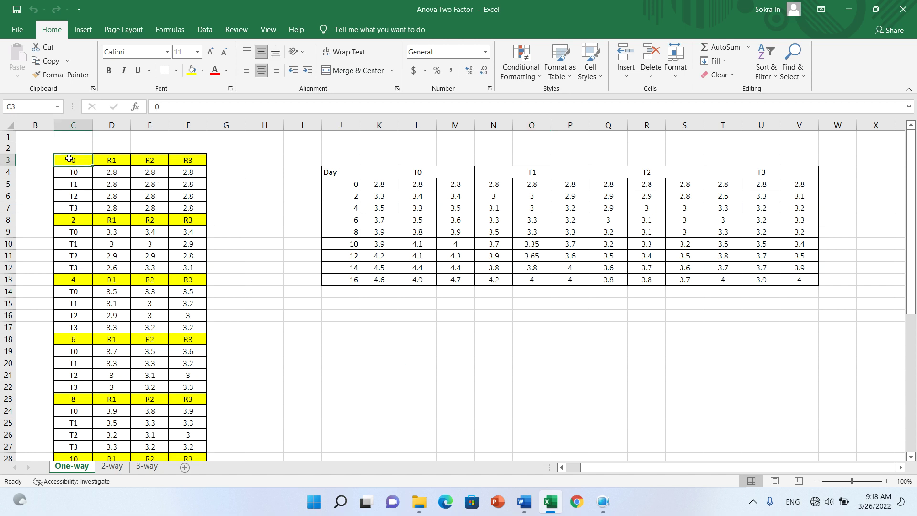
mouse_move(909, 215)
mouse_down()
mouse_move(909, 342)
mouse_move(915, 168)
mouse_up()
mouse_move(329, 172)
mouse_down()
mouse_move(707, 253)
mouse_move(765, 281)
mouse_up()
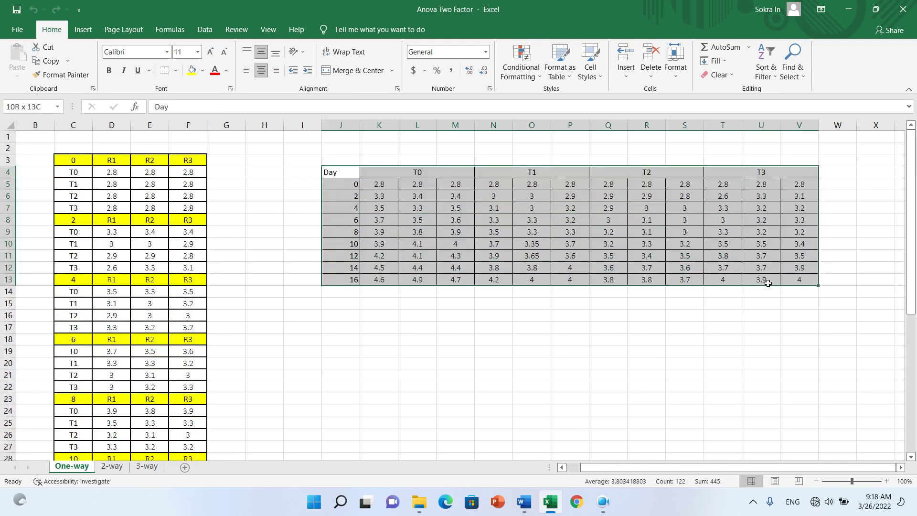
click(431, 326)
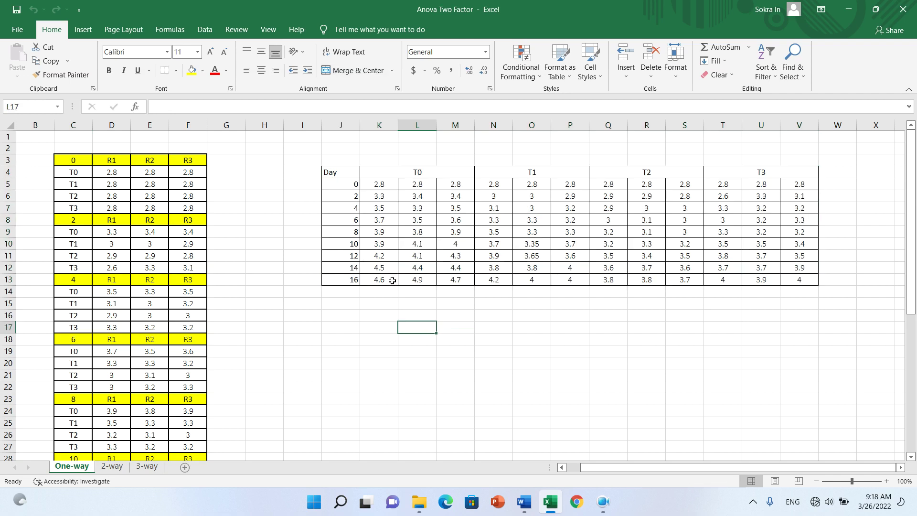
click(338, 170)
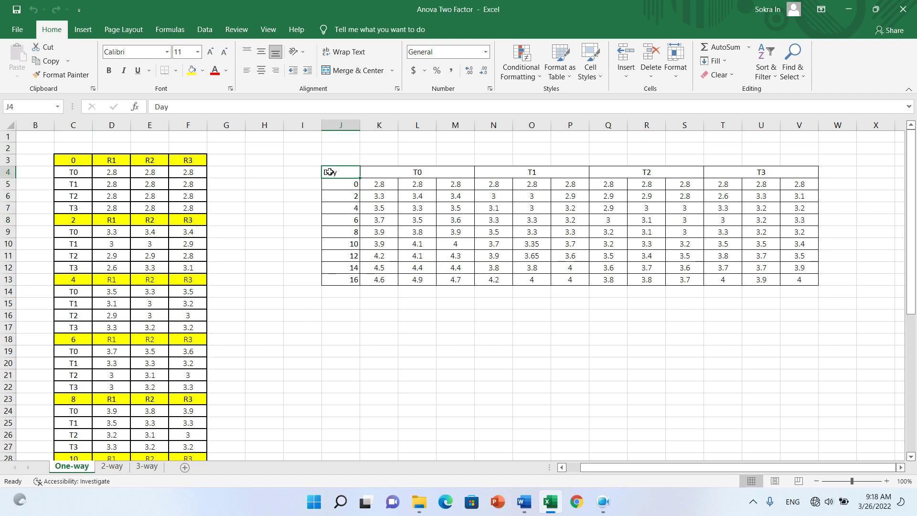
- Check the T0–T3 treatment labels and the R1–R3 replicate headers
click(74, 174)
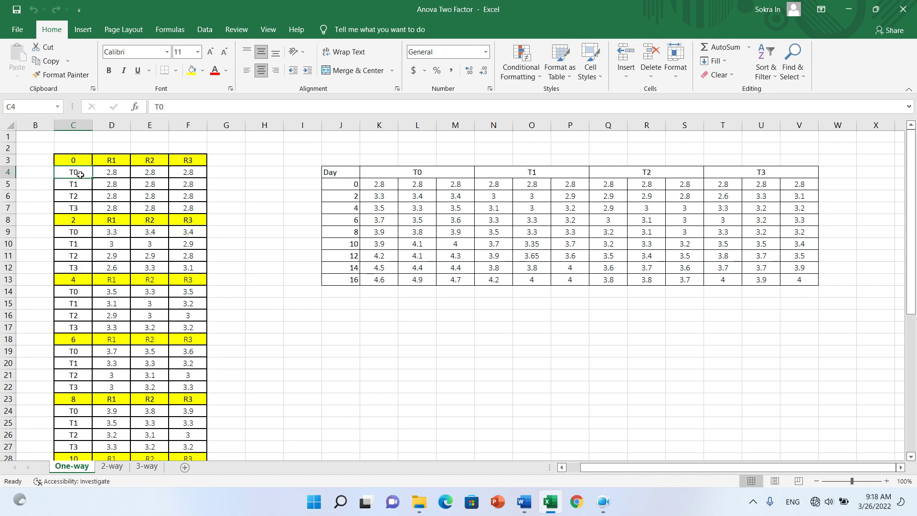
click(76, 185)
click(76, 196)
click(78, 208)
click(108, 160)
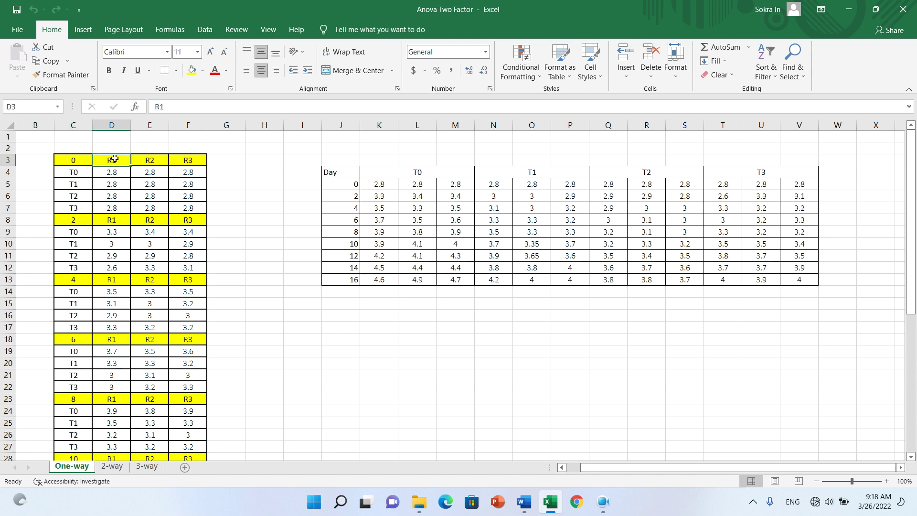
click(150, 156)
click(182, 158)
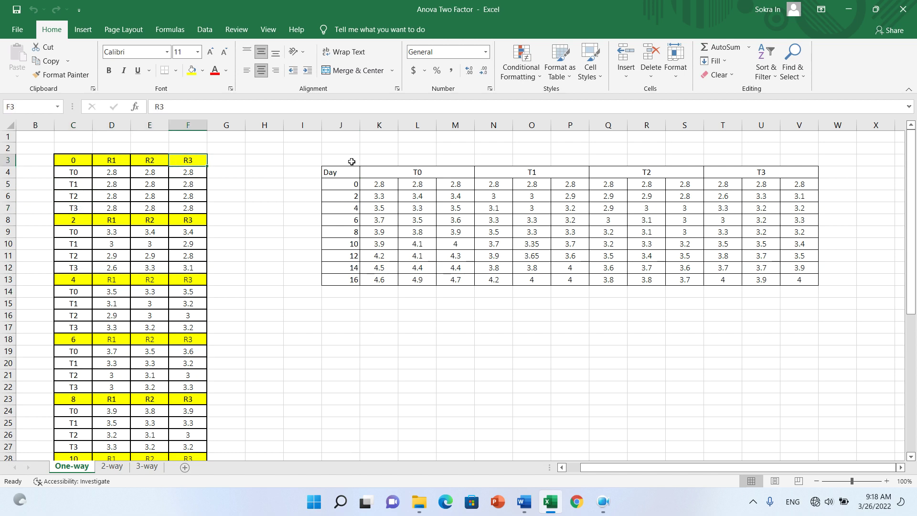
- Check the merged T0–T3 headers and select the Day column J4:J13
click(429, 173)
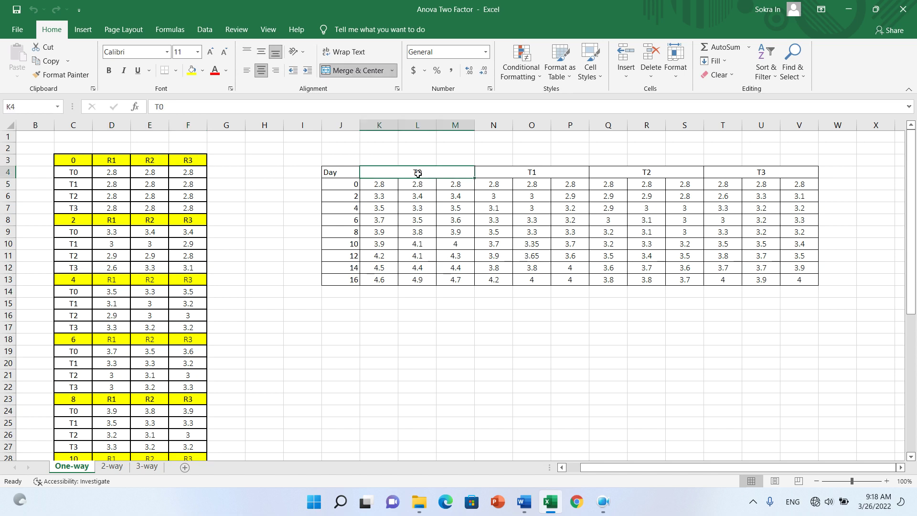
click(381, 186)
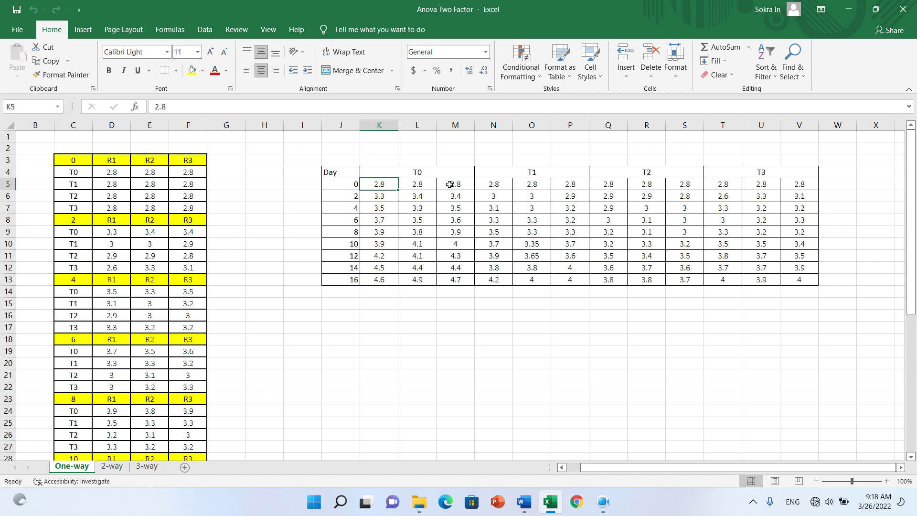
click(418, 172)
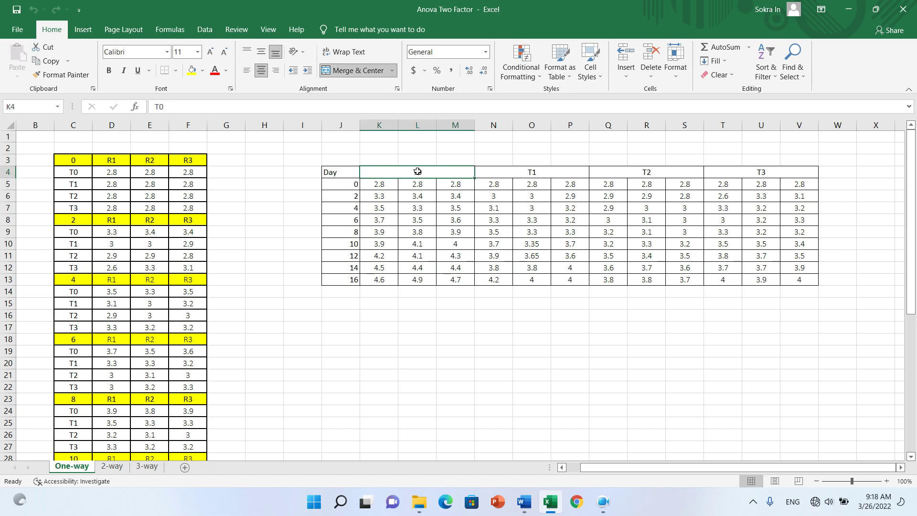
click(546, 174)
click(645, 174)
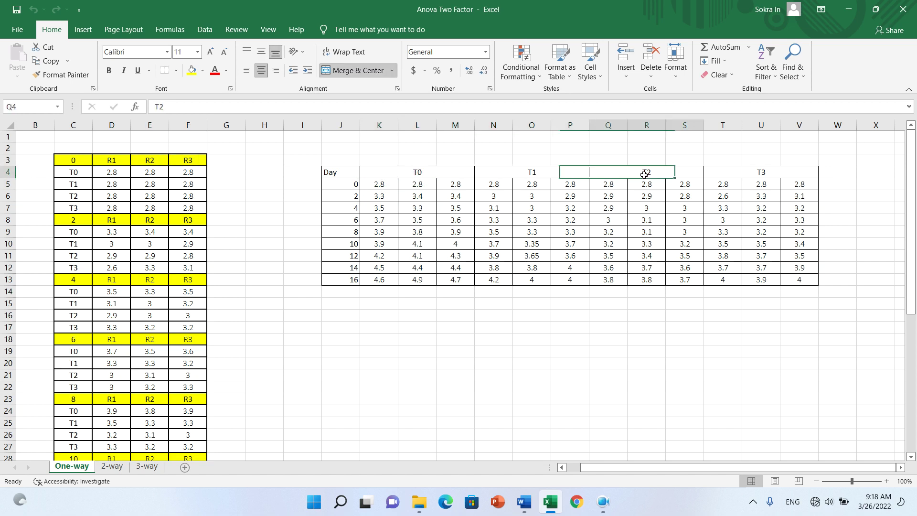
click(722, 170)
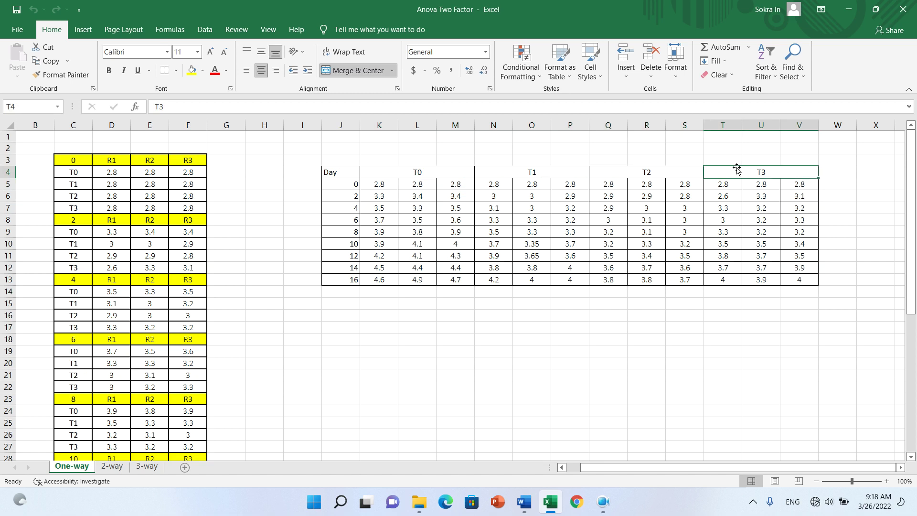
click(340, 187)
click(347, 281)
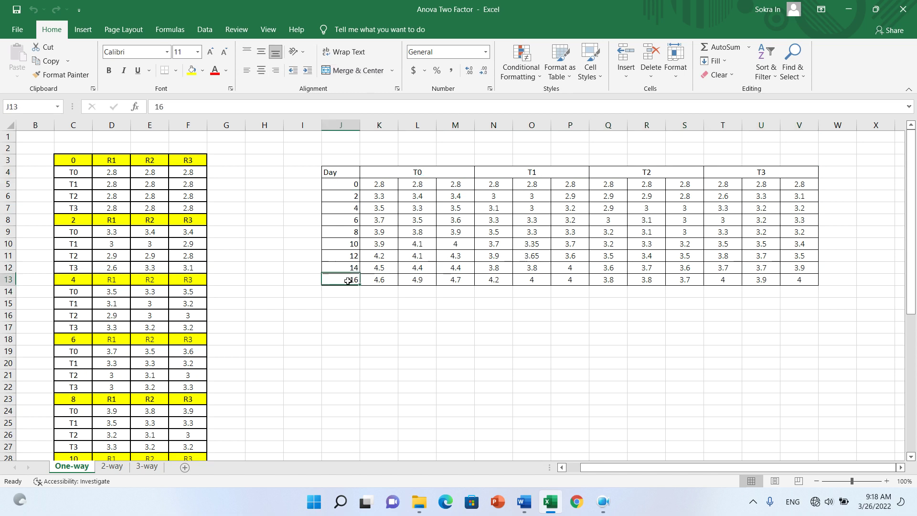
click(351, 304)
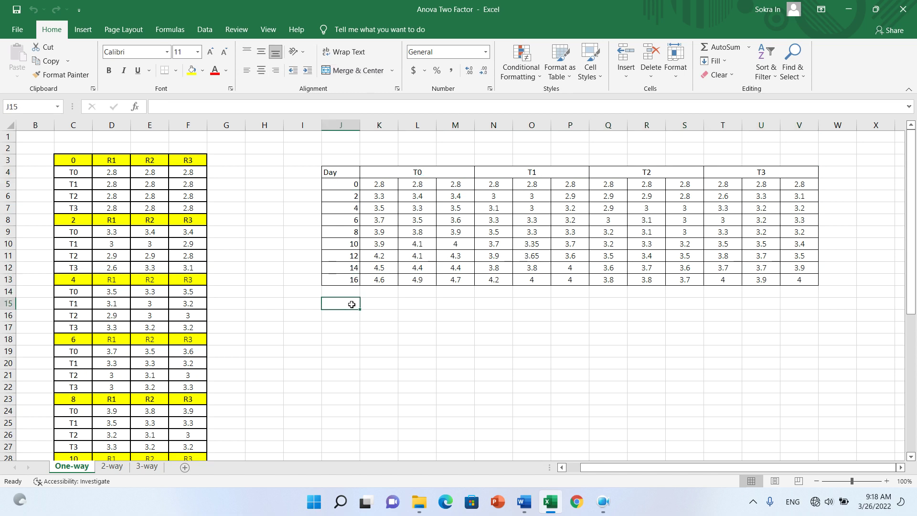
drag(340, 172, 340, 279)
- Copy the Day column and paste it into J15 as days 0–16
key(ctrl+c)
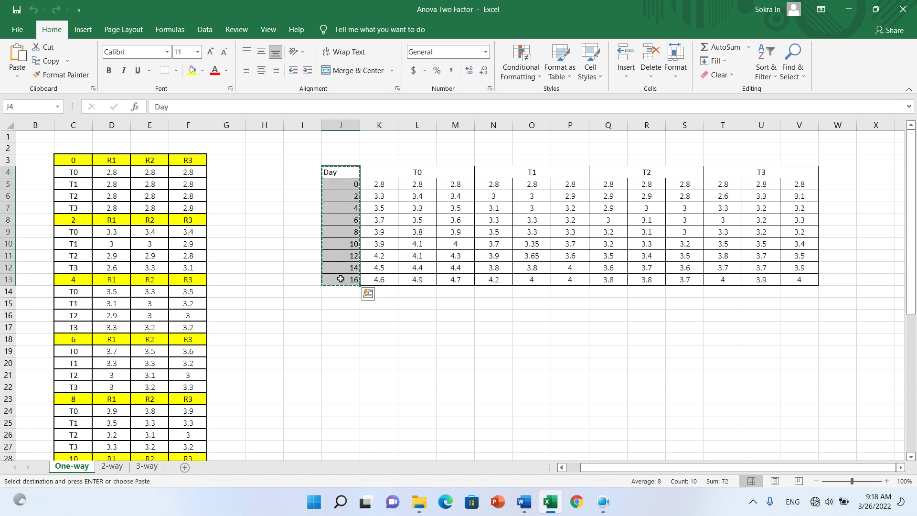
click(343, 305)
key(Return)
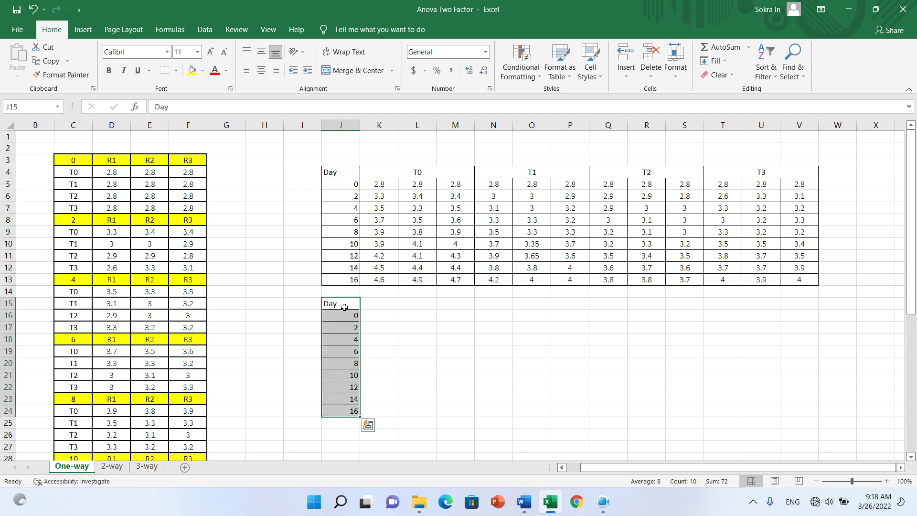
- Enter the treatment headers T0, T1, T2 and T3 across K15:N15
click(382, 302)
text(T0)
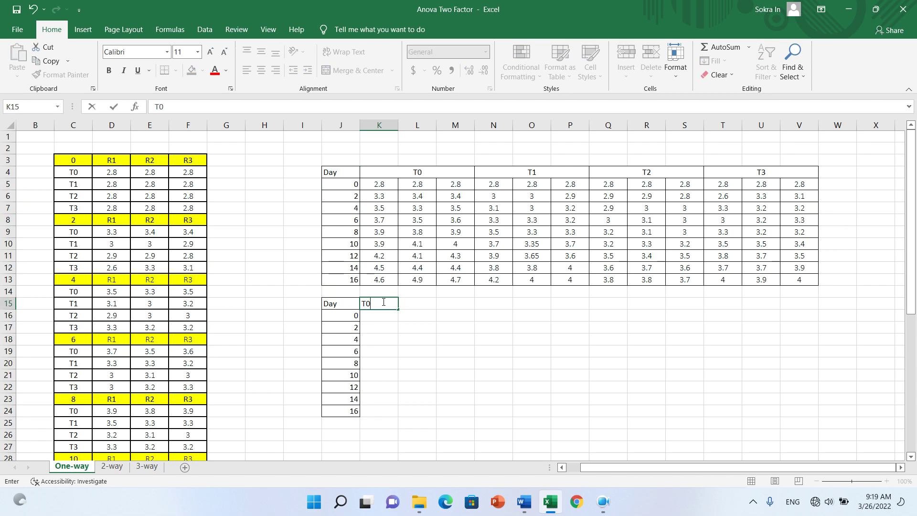
key(Tab)
text(T)
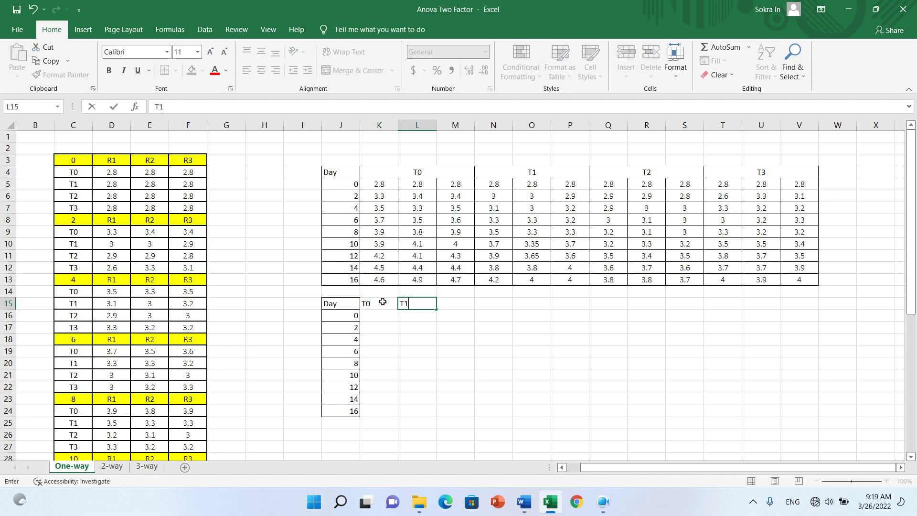
key(Tab)
text(T2)
key(Tab)
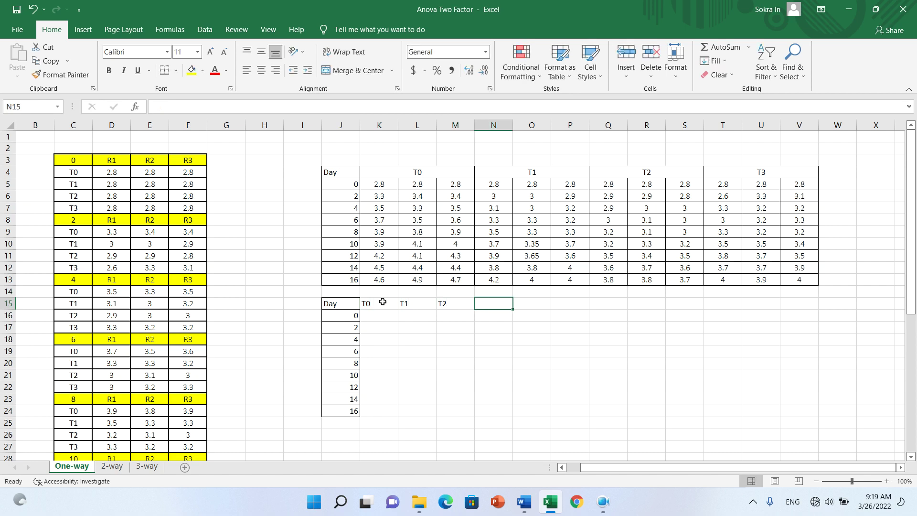
text(T3)
click(372, 336)
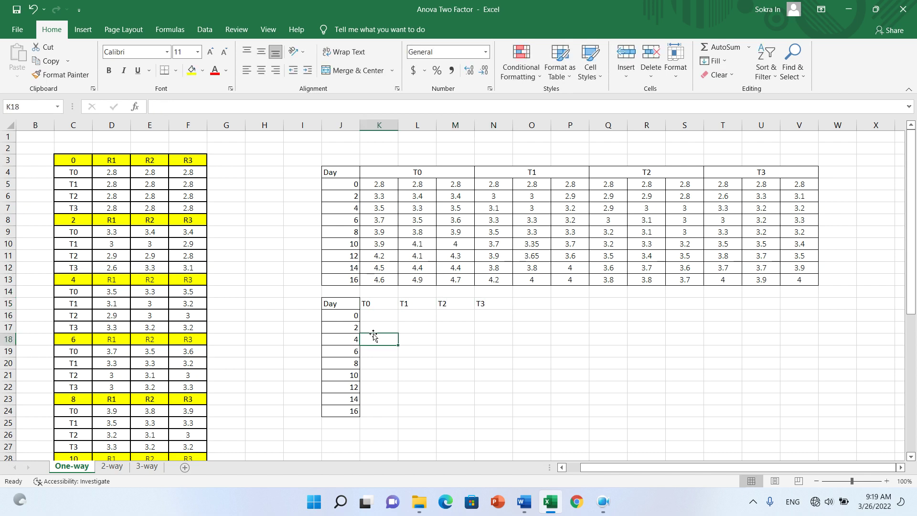
click(380, 316)
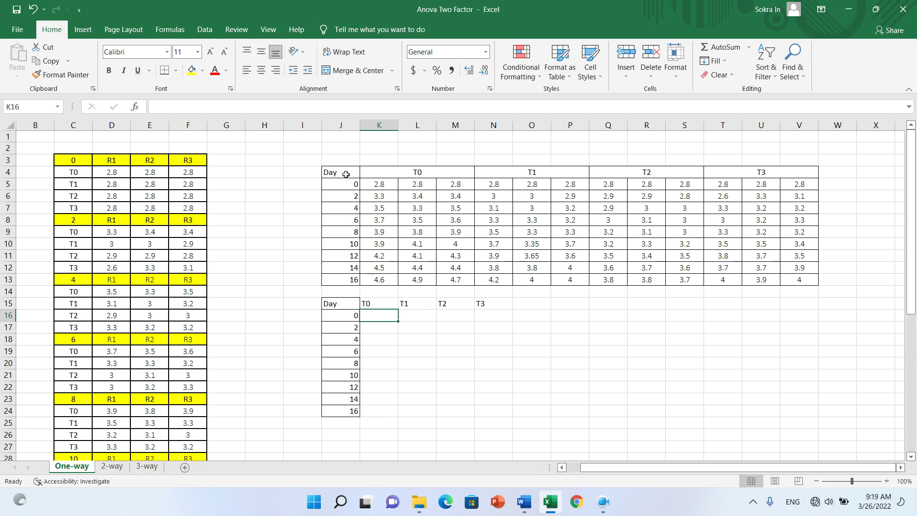
drag(344, 173, 738, 281)
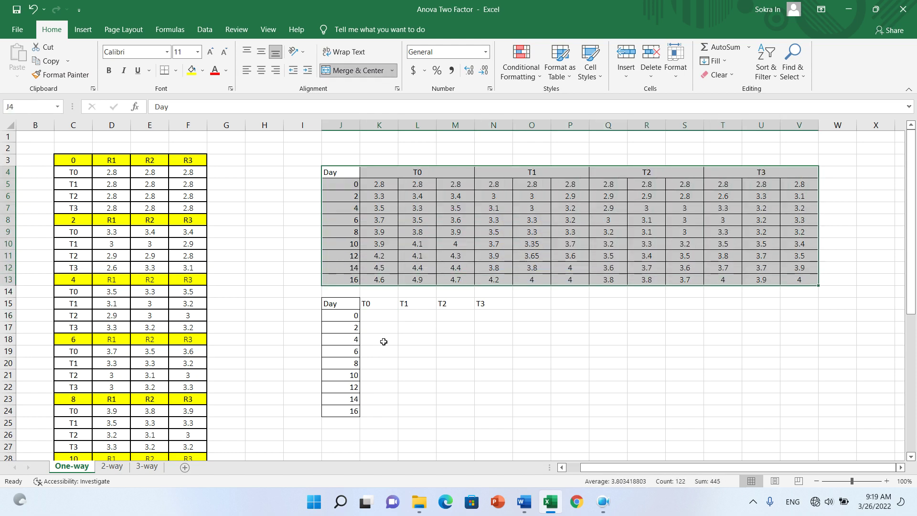
click(380, 319)
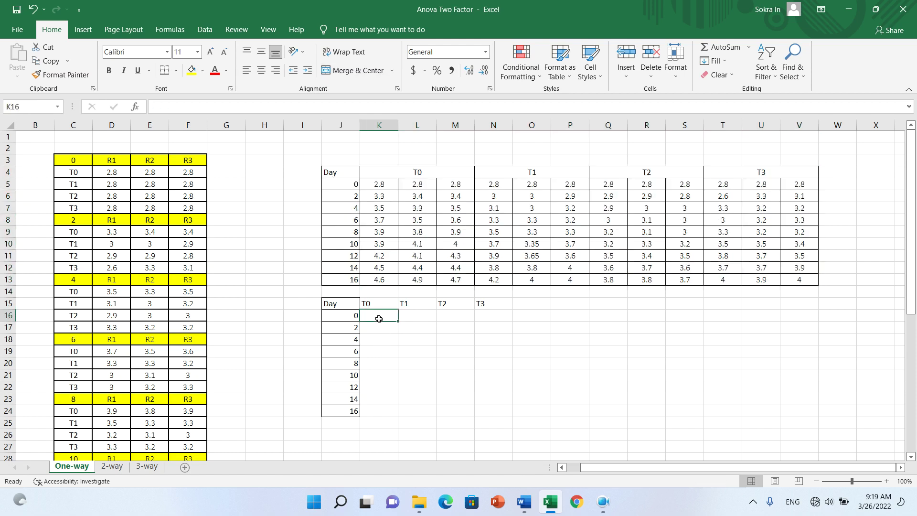
- Fill K16 down with =AVERAGE(K5:M5) for T0, shown to two decimals
text(=)
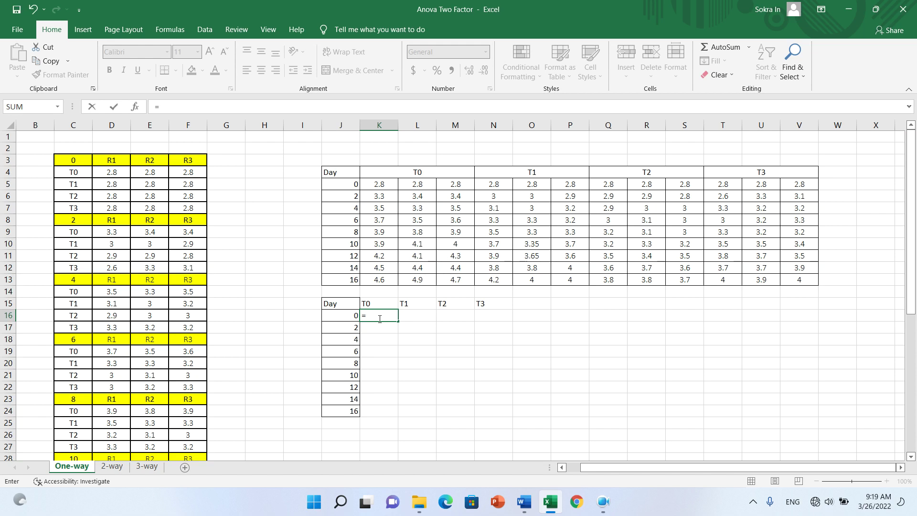
text(average()
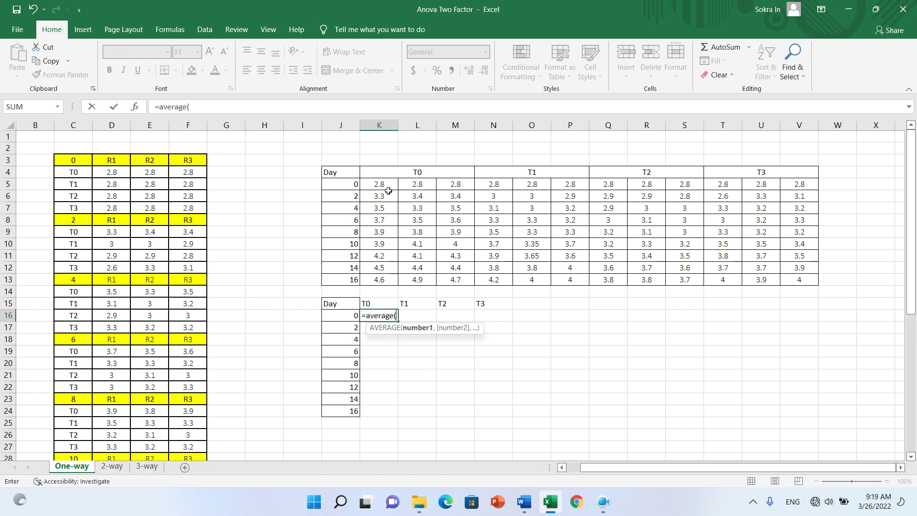
drag(381, 186, 453, 182)
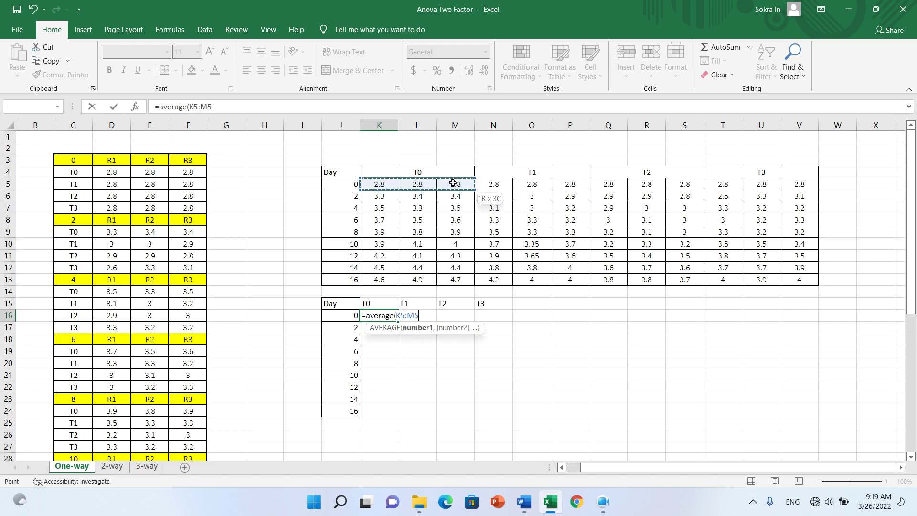
key(Return)
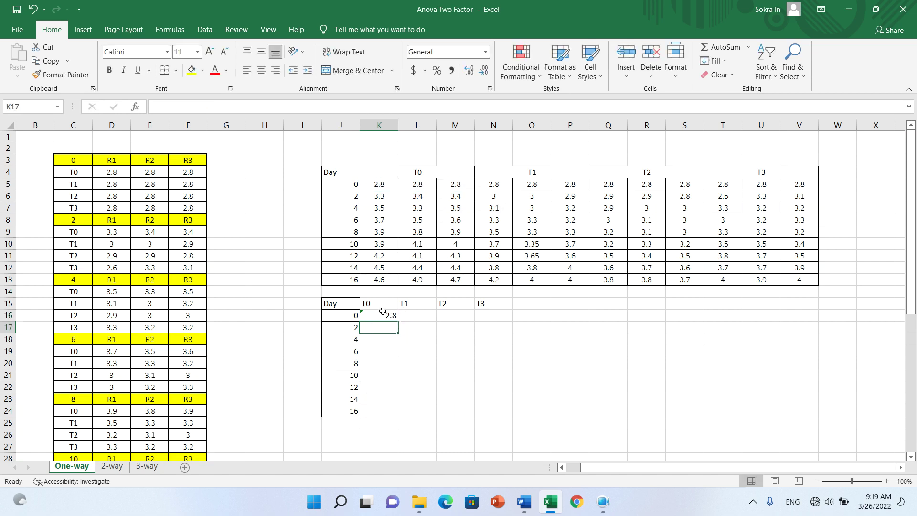
click(383, 315)
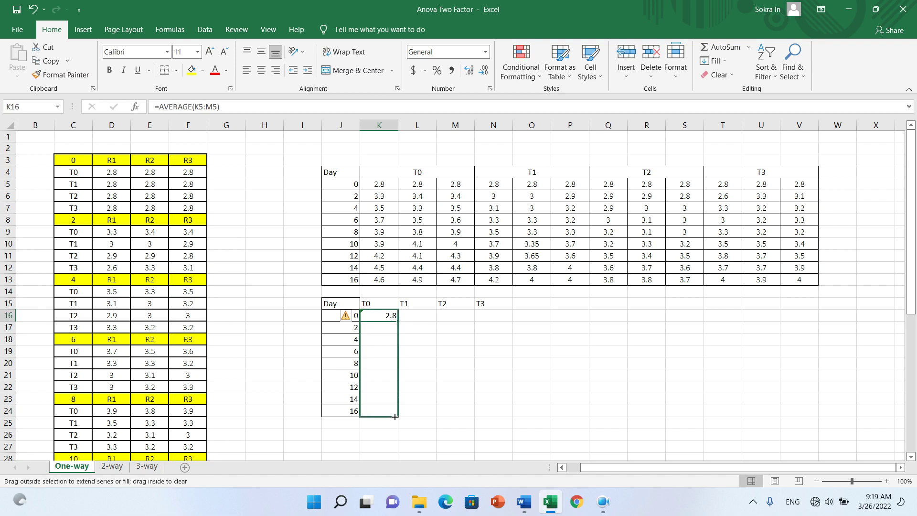
drag(399, 321, 400, 416)
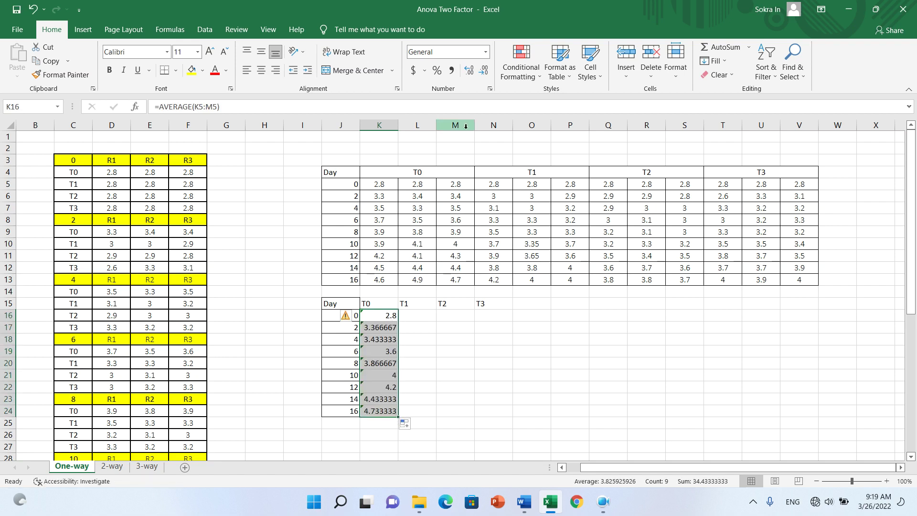
click(469, 71)
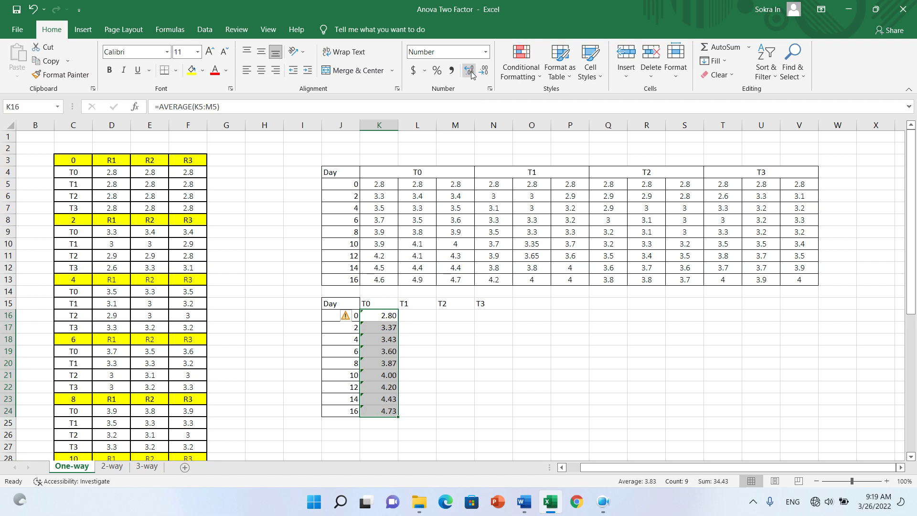
- Fill the T1 column with =AVERAGE(N5:P5) means down to day 16, two decimals
click(411, 314)
text(=)
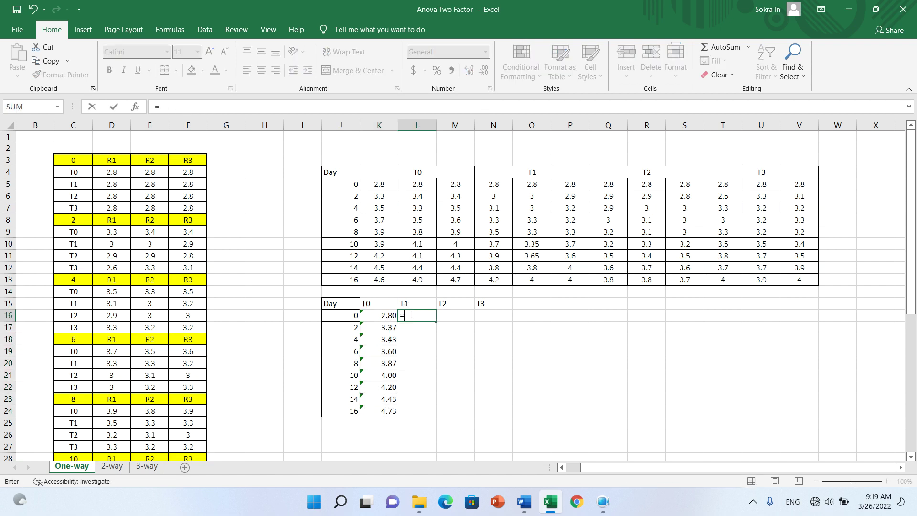
text(average)
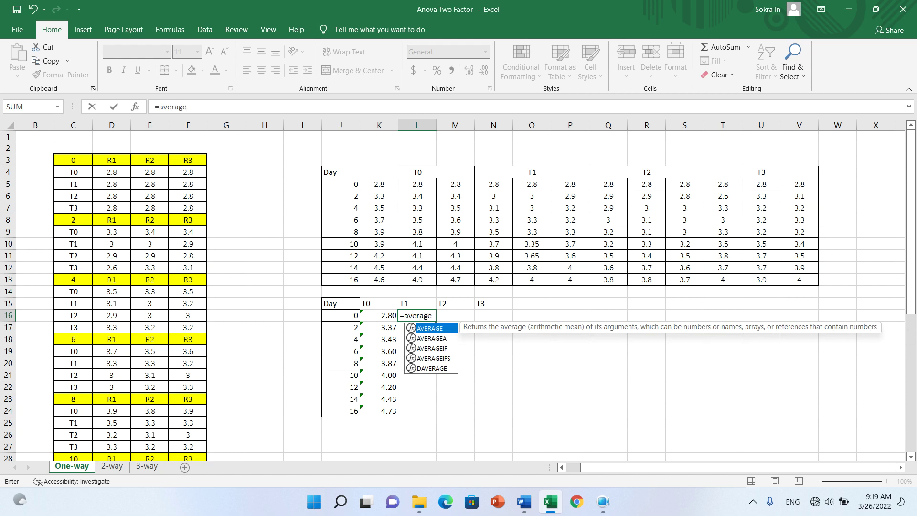
text(()
drag(490, 184, 559, 189)
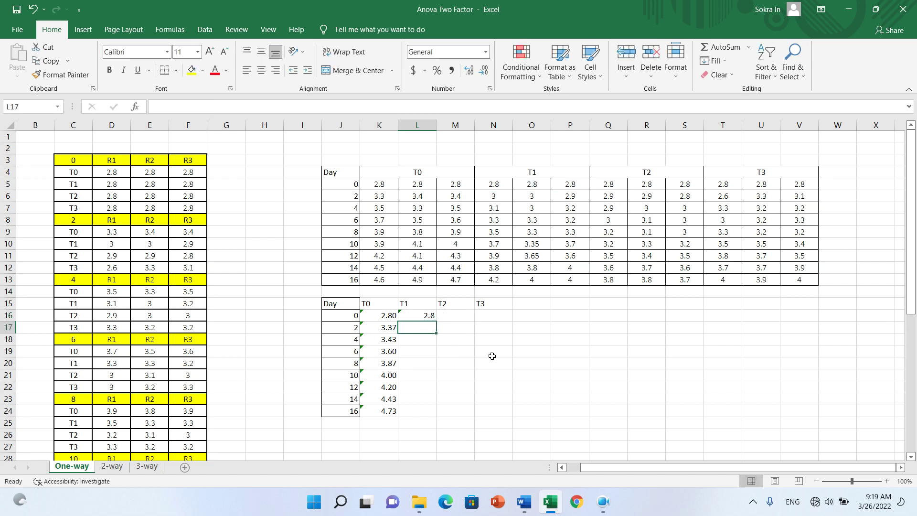
click(428, 315)
drag(435, 320, 432, 405)
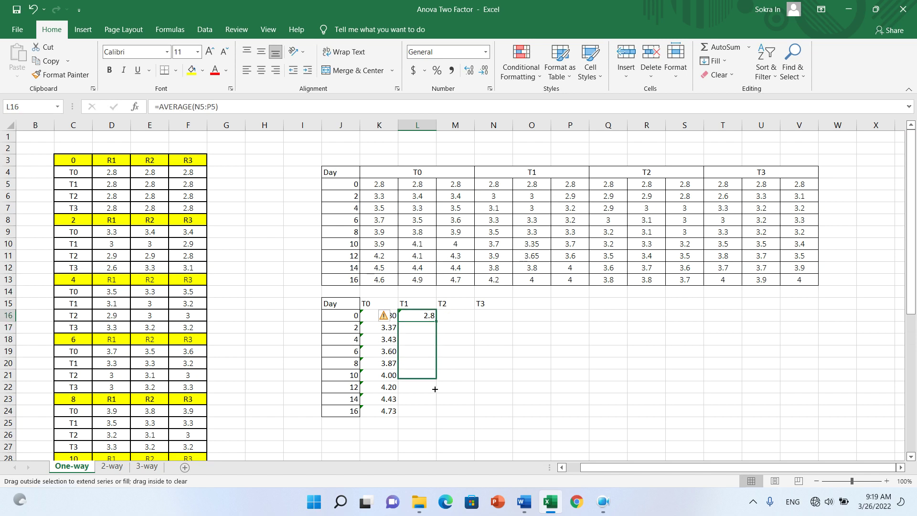
click(469, 70)
- Copy the average formula across to T2 and T3 and fill both down to day 16
click(399, 317)
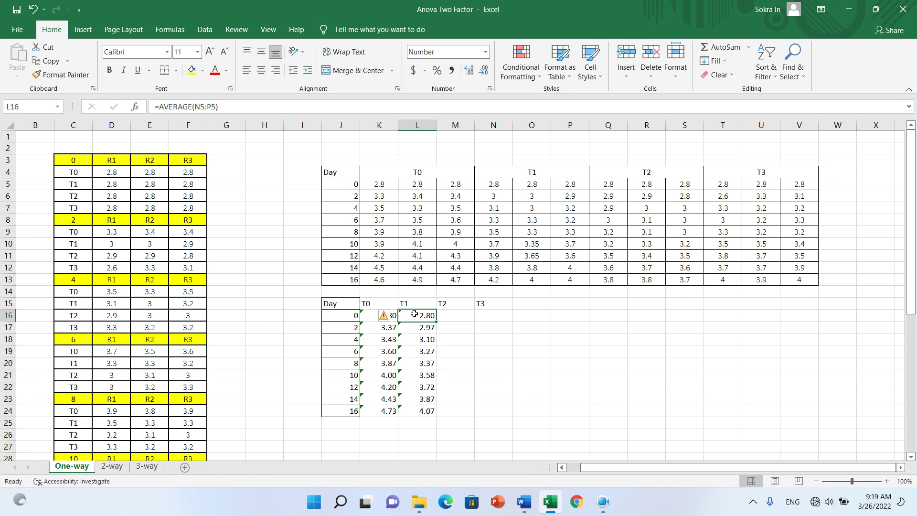
drag(388, 316, 503, 321)
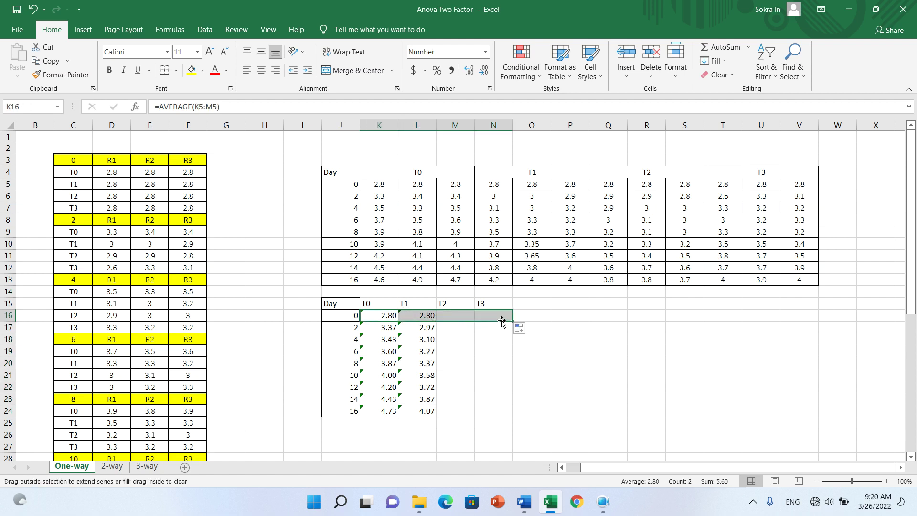
click(503, 323)
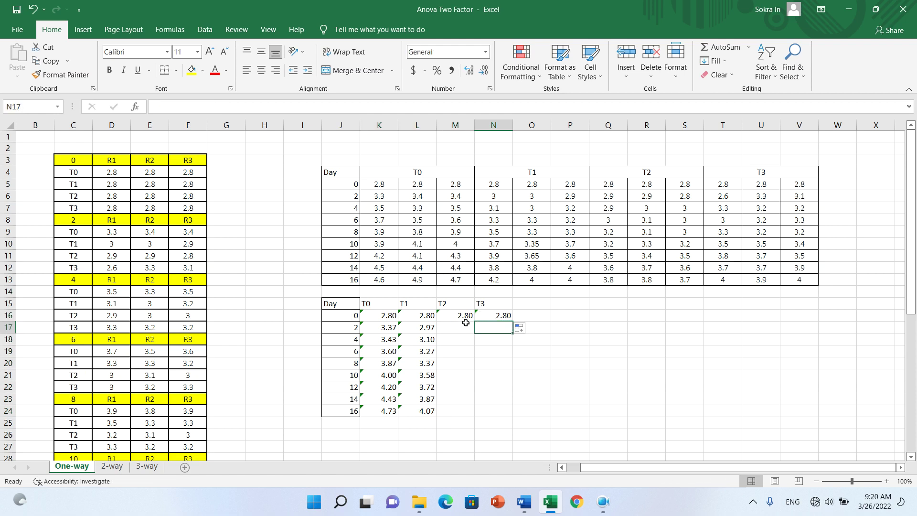
click(466, 318)
drag(475, 321, 477, 414)
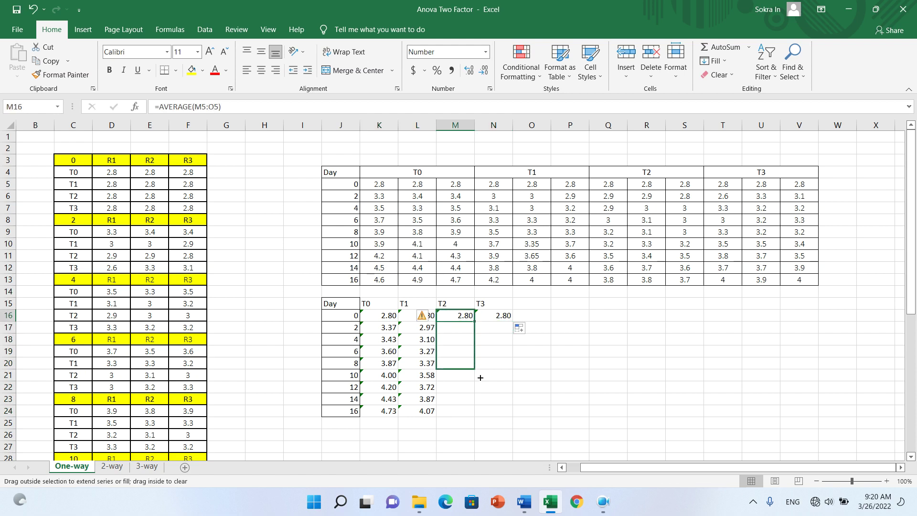
click(500, 316)
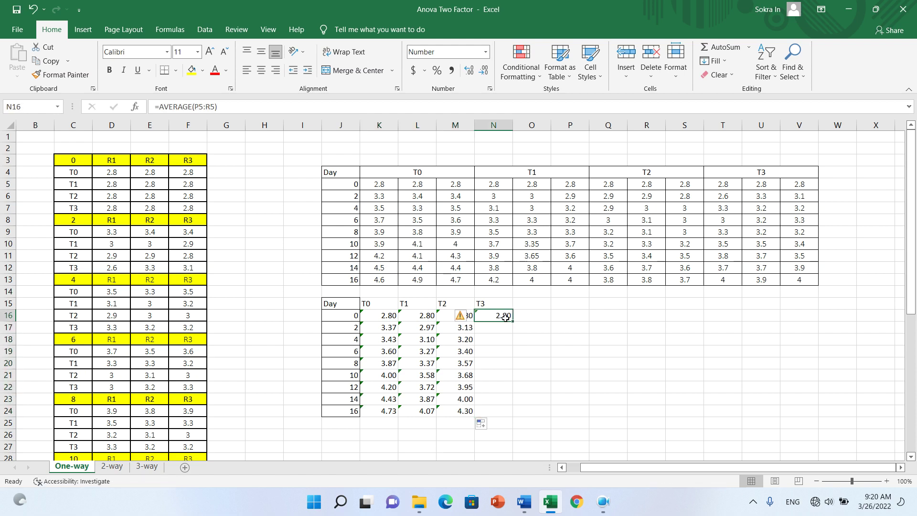
drag(511, 320, 510, 412)
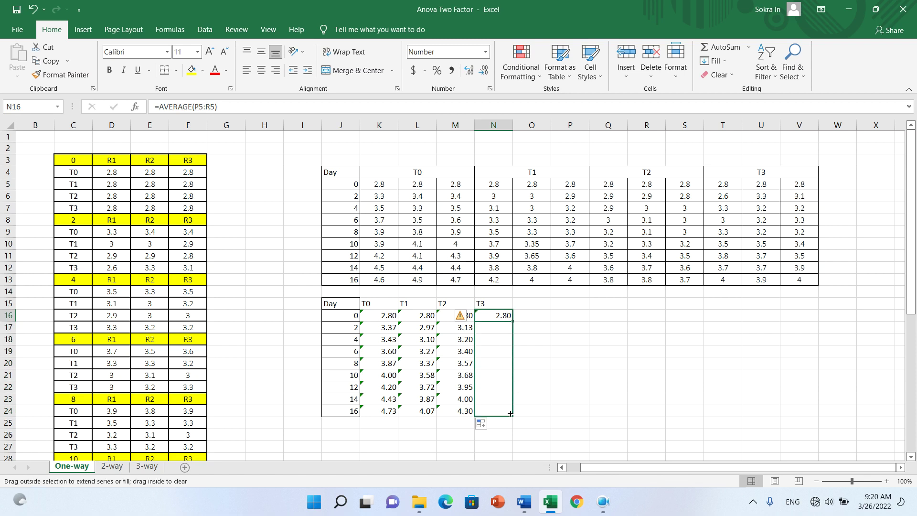
click(555, 398)
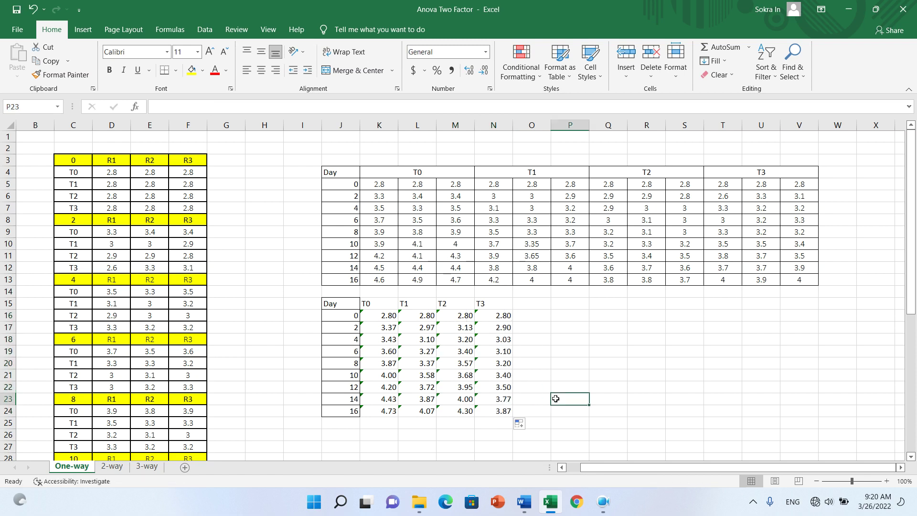
drag(912, 301, 912, 349)
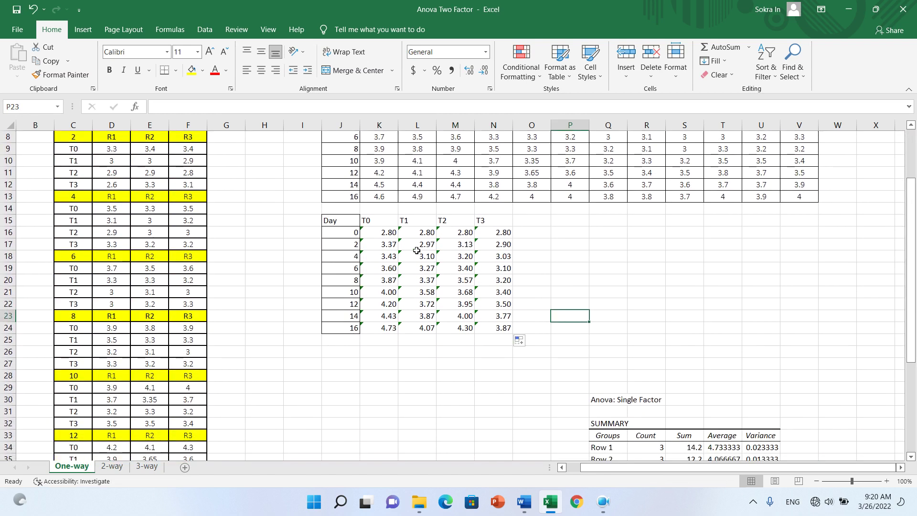
- Select the Day/T0–T3 averages table with headers and open the full Scatter chart choices
click(376, 222)
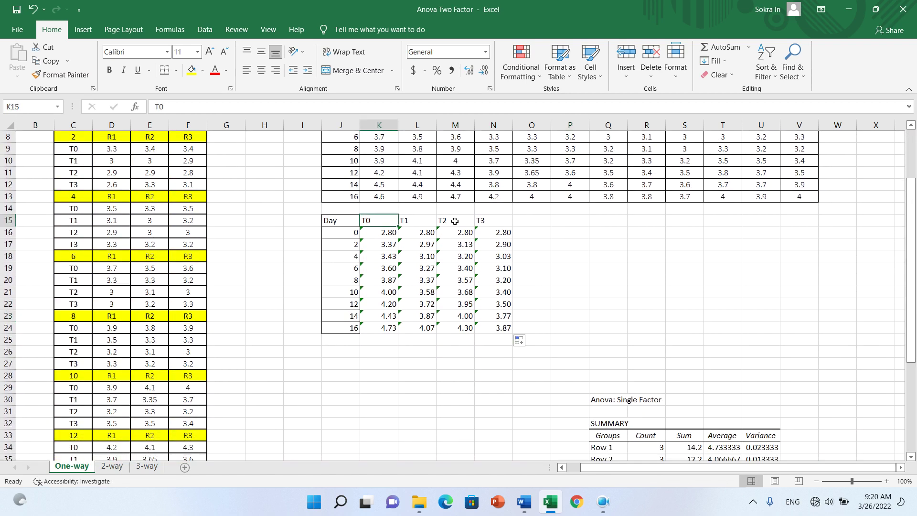
click(342, 233)
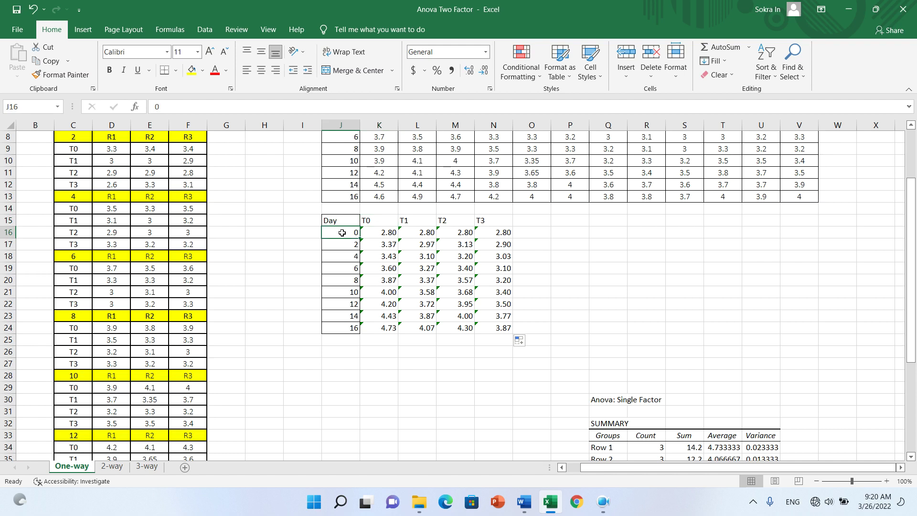
click(352, 324)
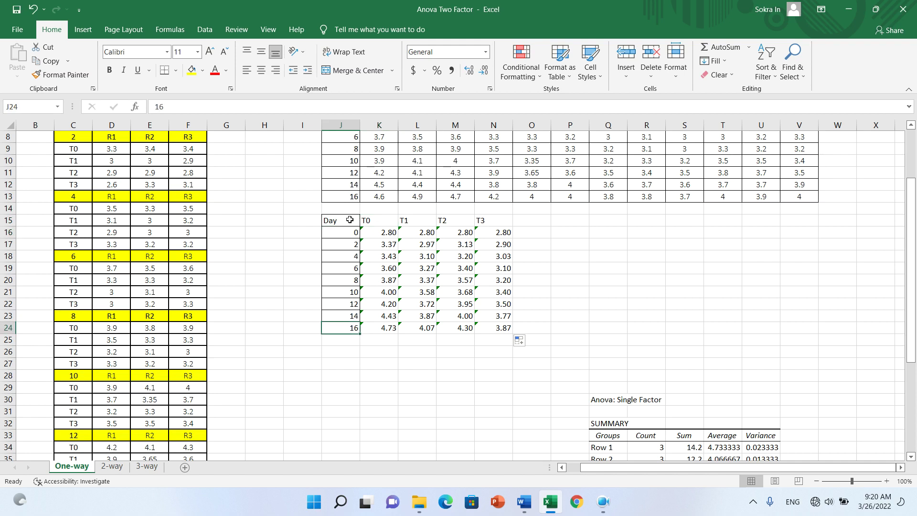
drag(350, 219, 496, 327)
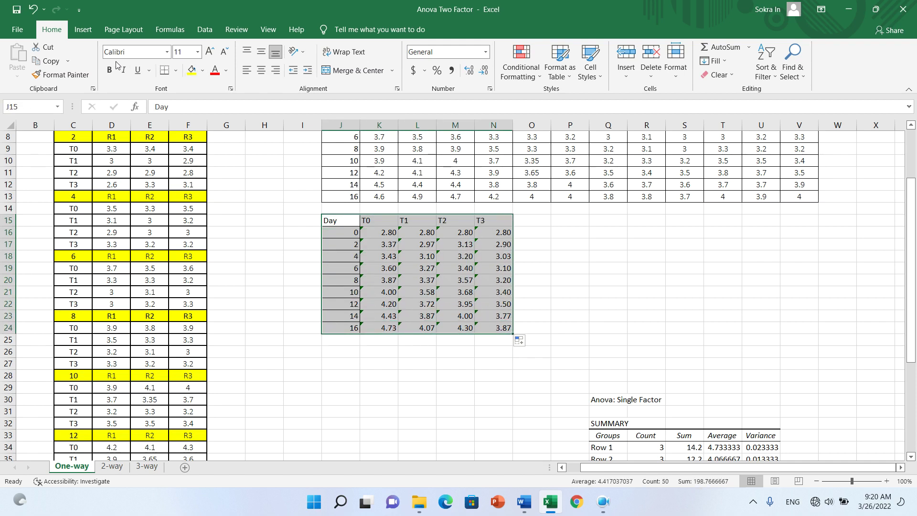
click(84, 30)
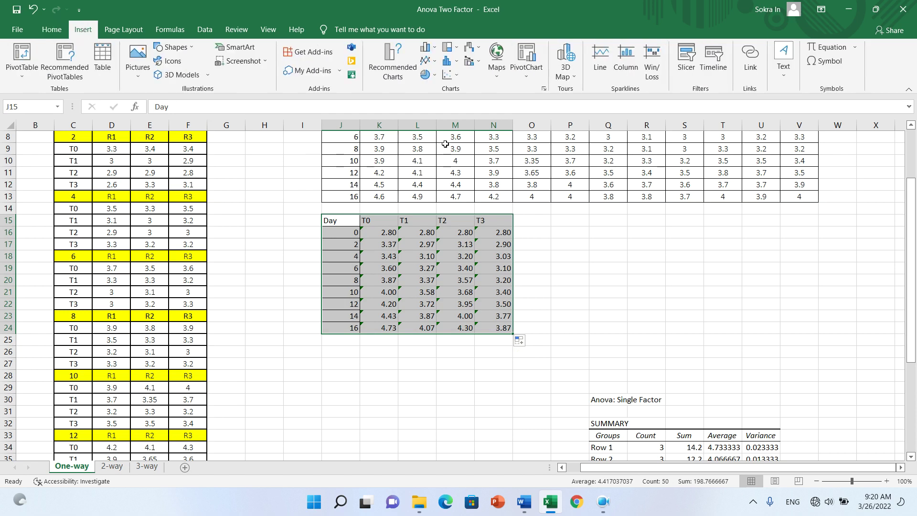
click(456, 77)
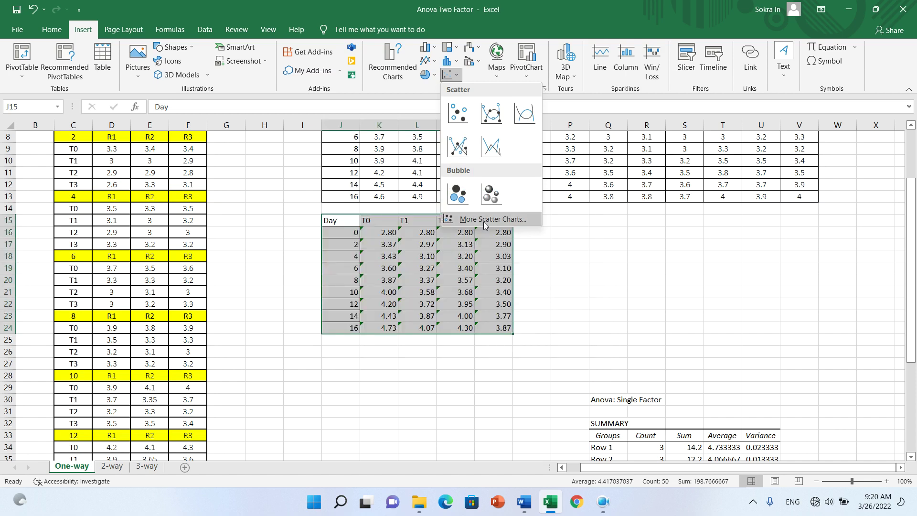
click(482, 220)
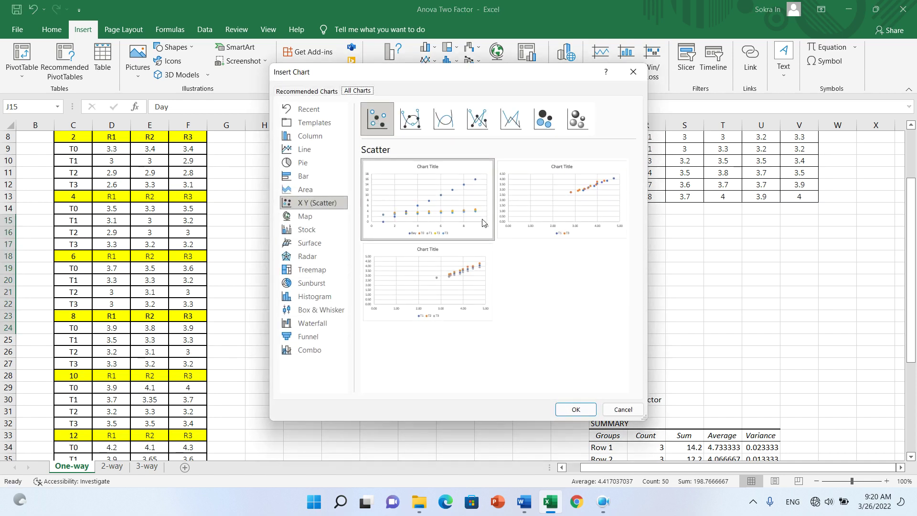
- Insert an X Y Scatter with Straight Lines and Markers chart of the averages
click(303, 175)
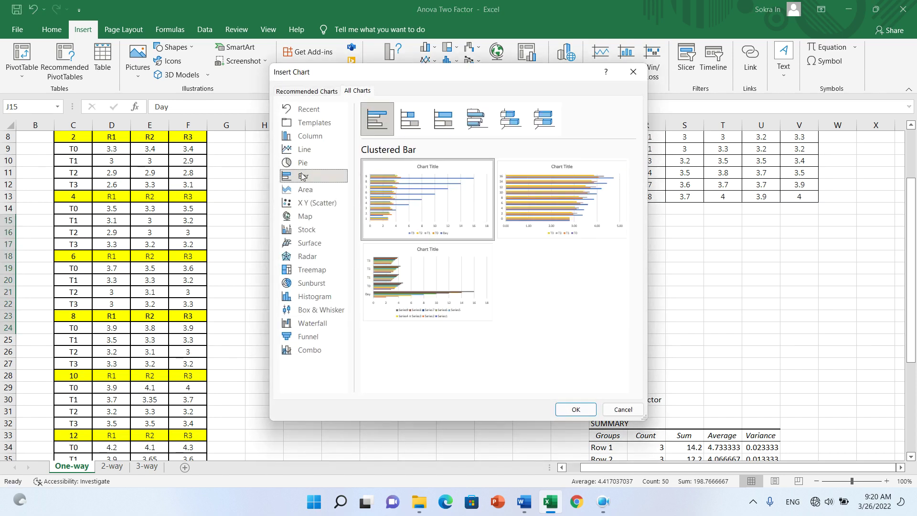
click(309, 135)
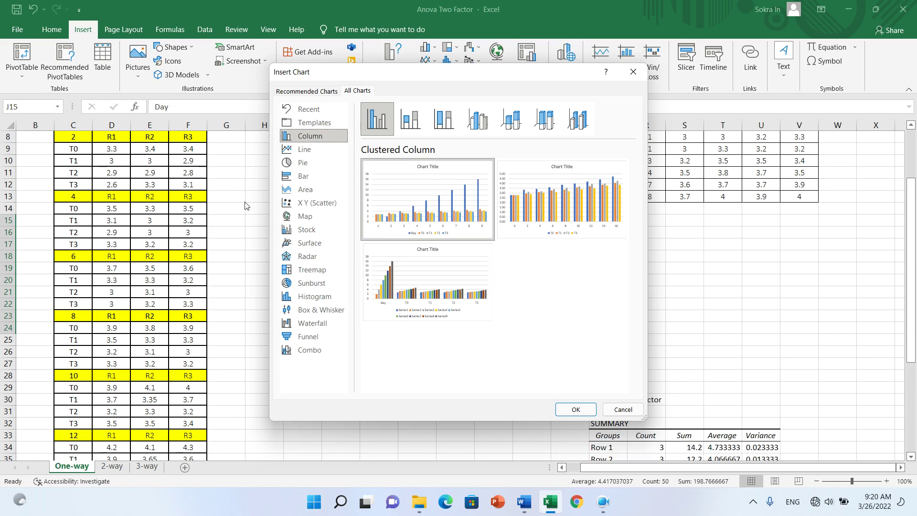
click(301, 210)
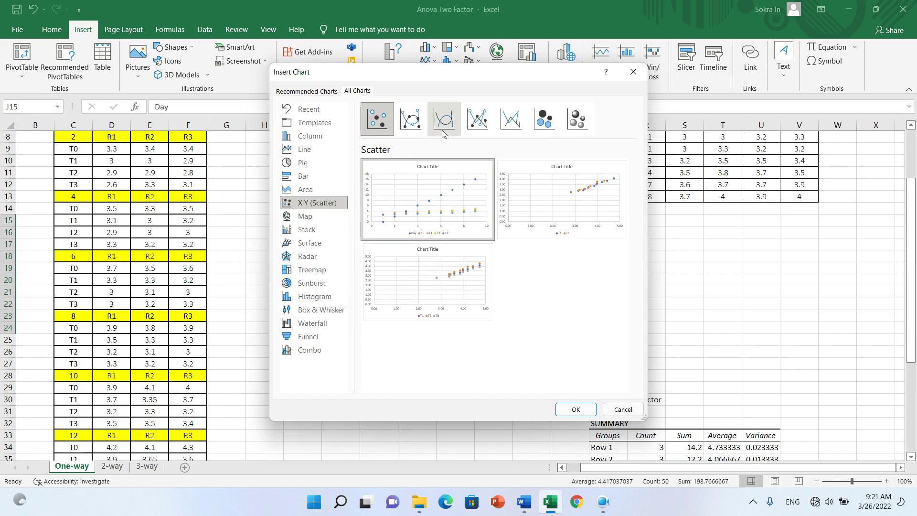
click(482, 124)
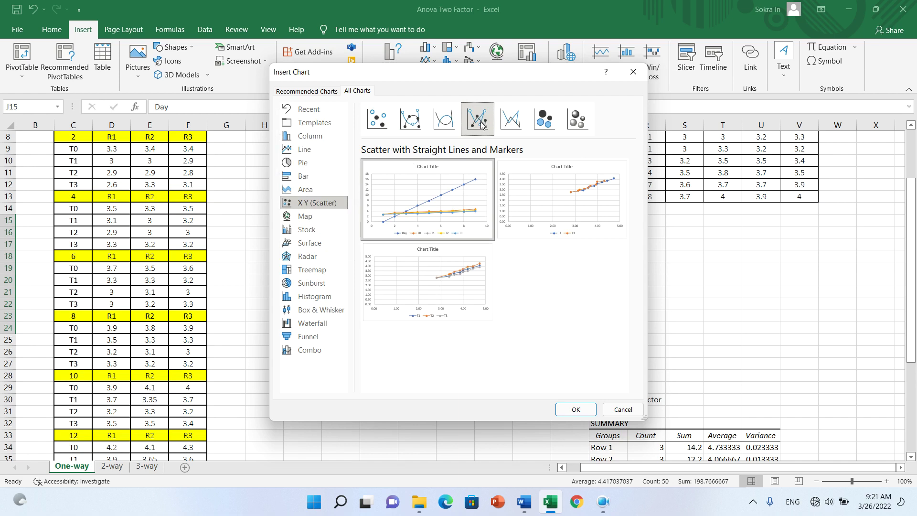
click(411, 120)
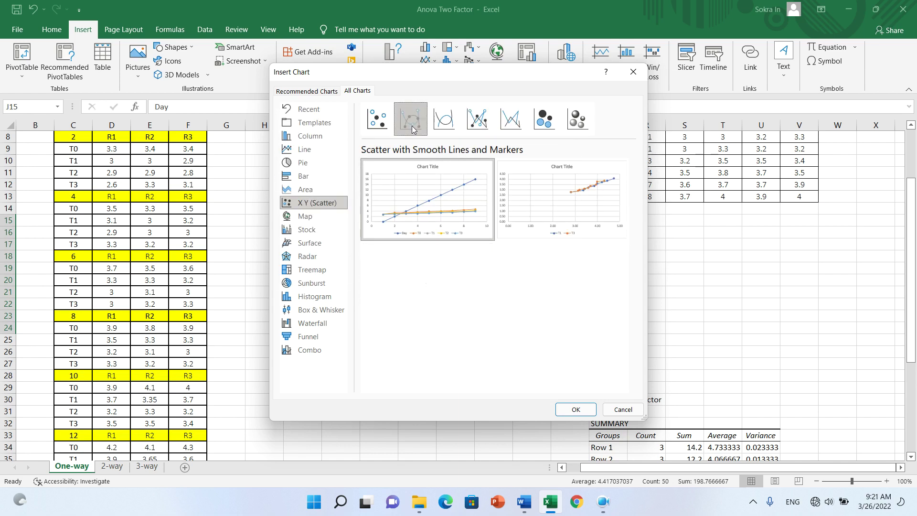
click(483, 125)
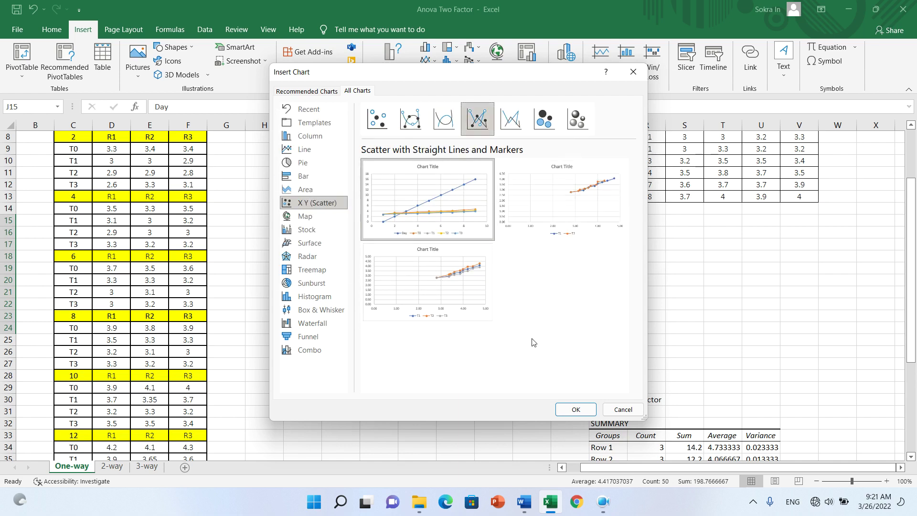
click(575, 410)
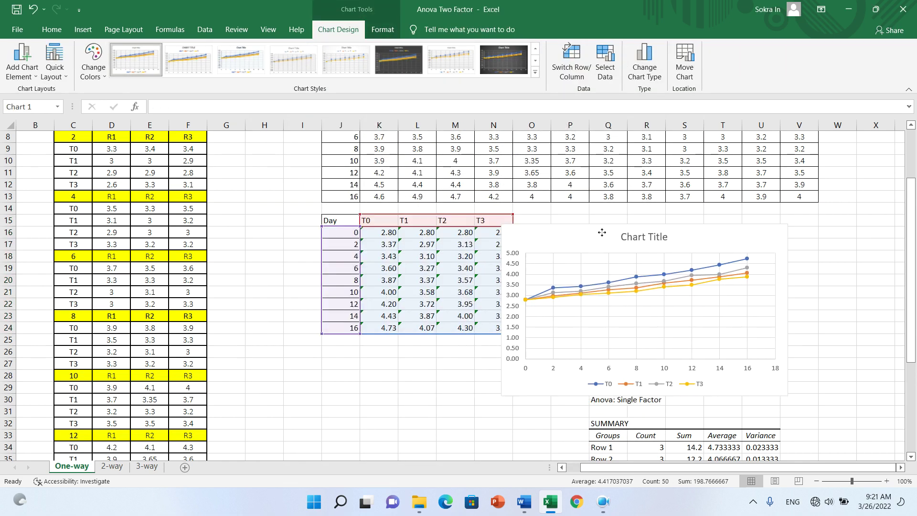
- Move the chart off the data and rename its title to 'Graph Brix'
drag(412, 222, 625, 215)
double_click(679, 216)
click(680, 215)
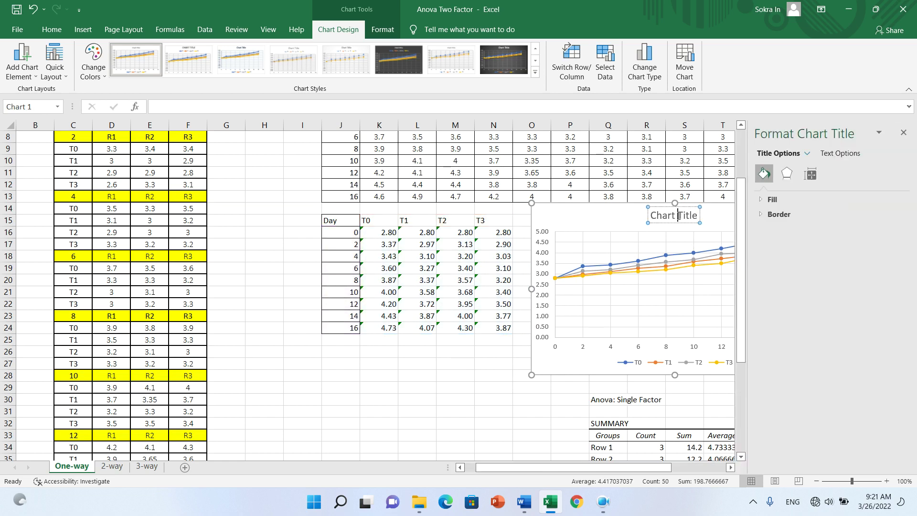
triple_click(679, 218)
text(Gro)
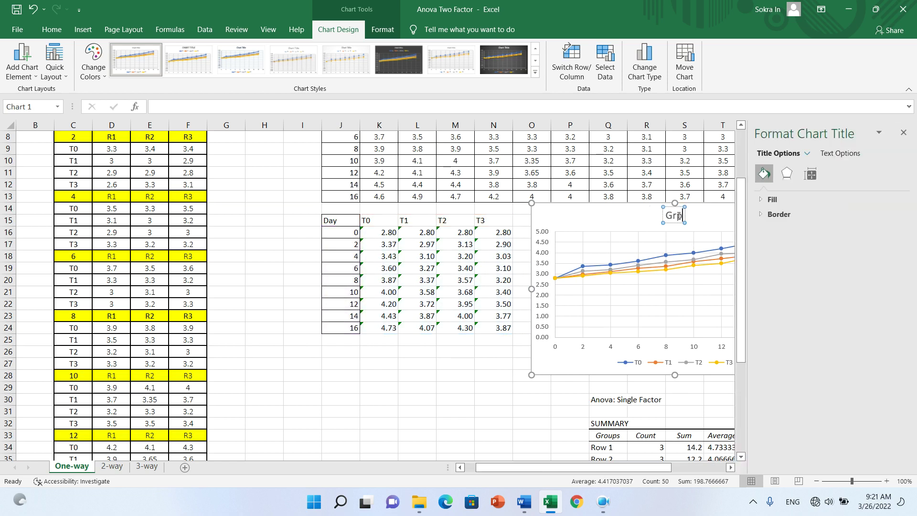
text(ph)
text( Brix)
click(903, 132)
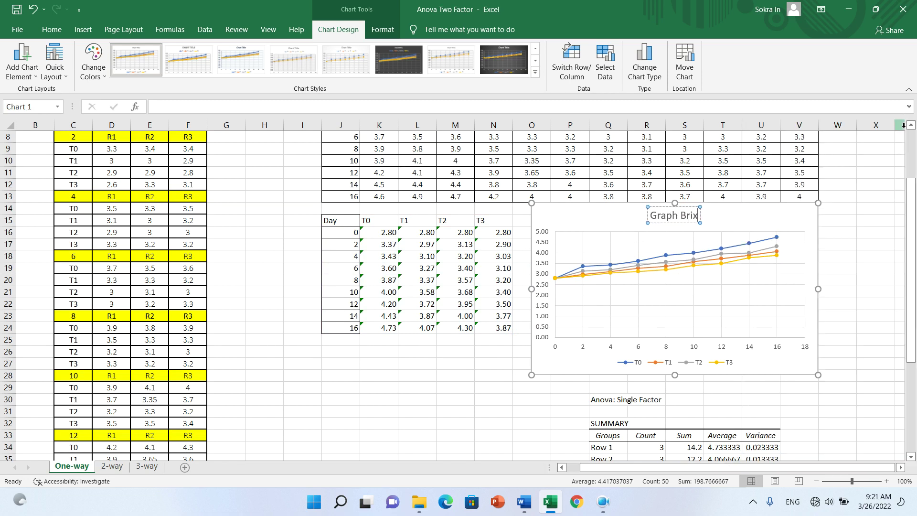
mouse_move(788, 213)
mouse_down()
mouse_move(788, 165)
mouse_move(754, 188)
mouse_up()
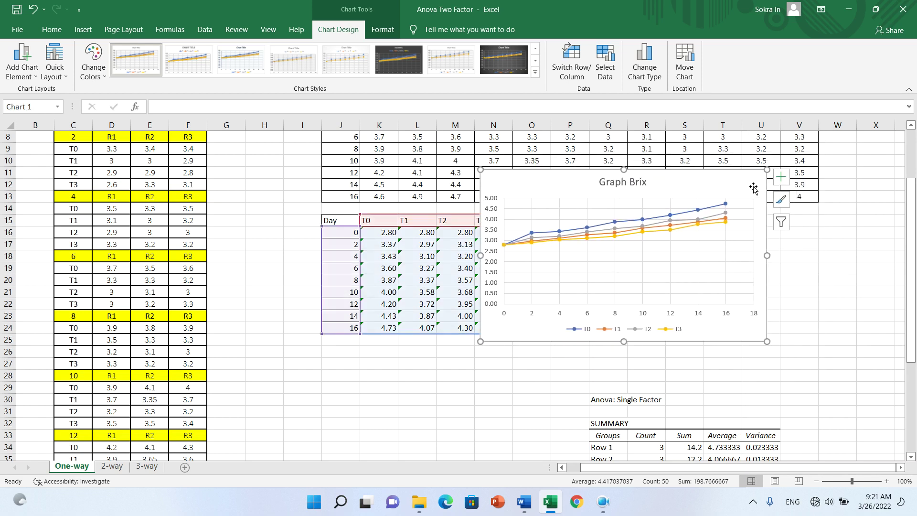
- Add axis titles 'Day' for the horizontal axis and 'Brix' for the vertical axis
click(782, 181)
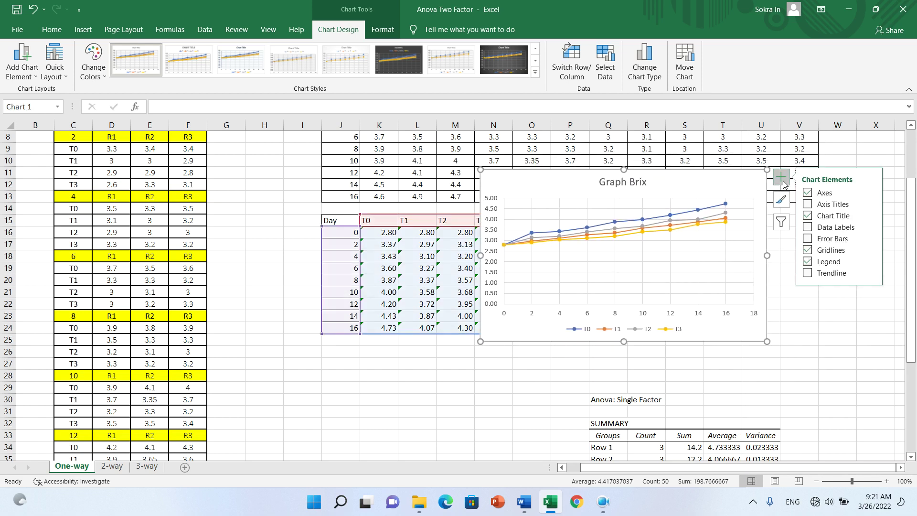
click(807, 204)
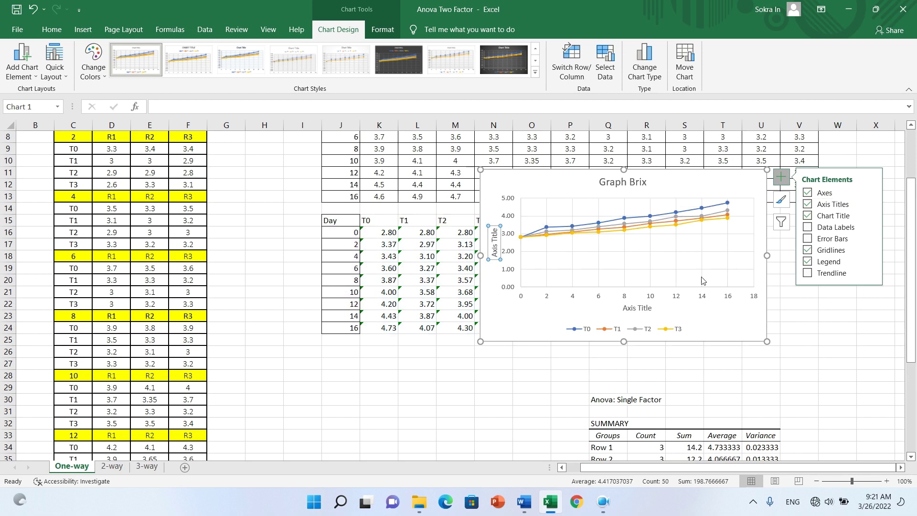
double_click(644, 308)
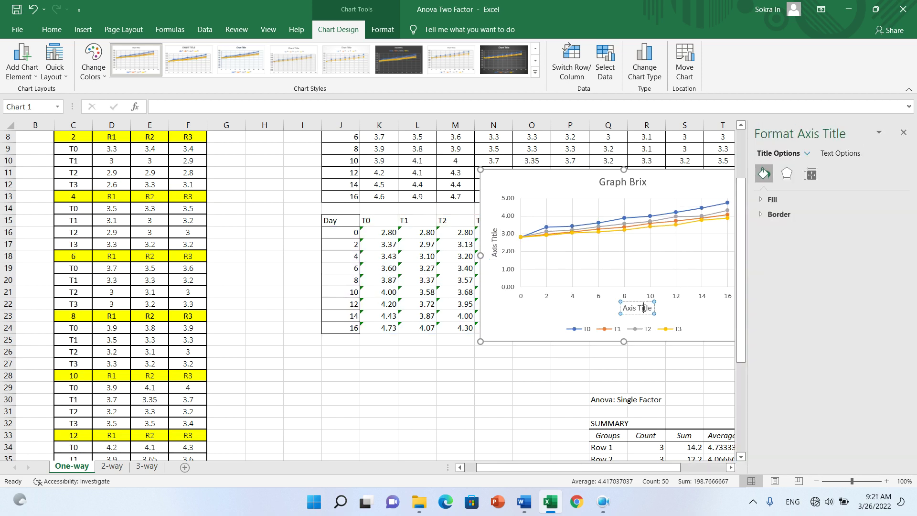
triple_click(643, 309)
text(Day)
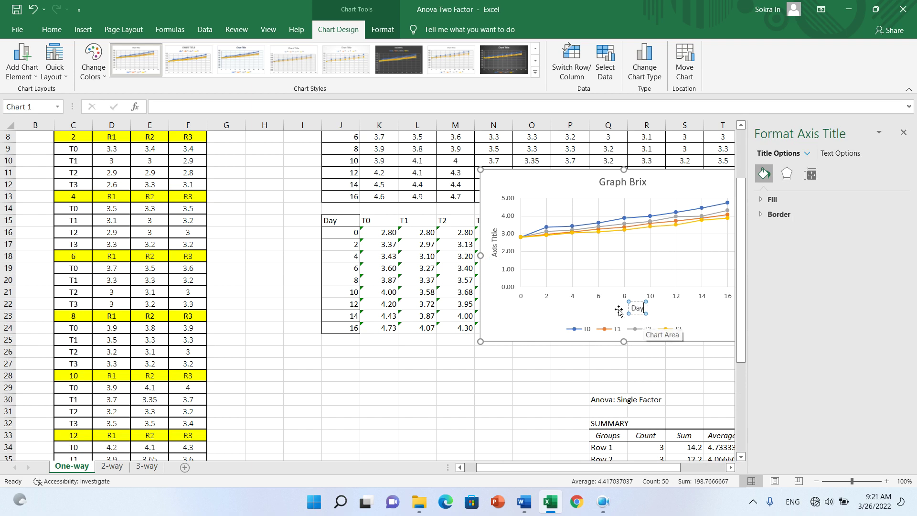
click(496, 247)
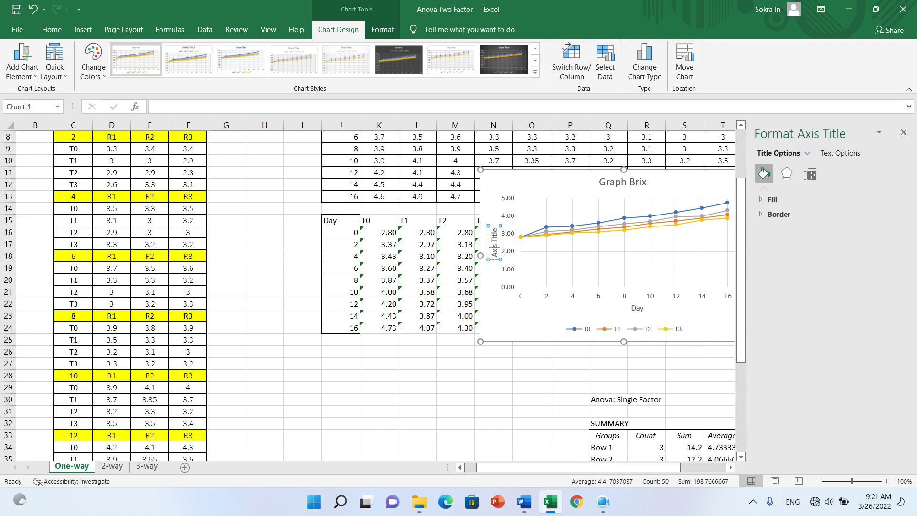
triple_click(495, 246)
text(Brix)
click(903, 132)
drag(721, 180, 784, 171)
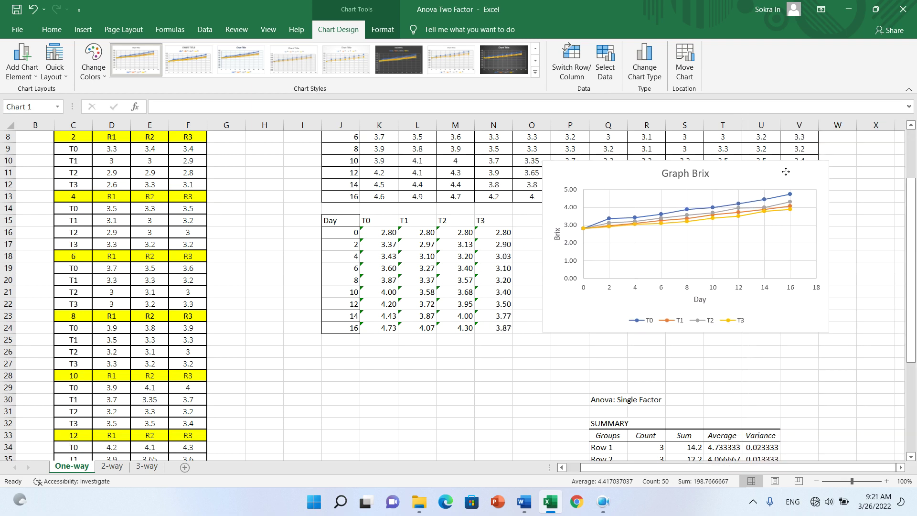
- Inspect the T0, T2 and T3 series data, then reposition the chart lower and left
click(766, 199)
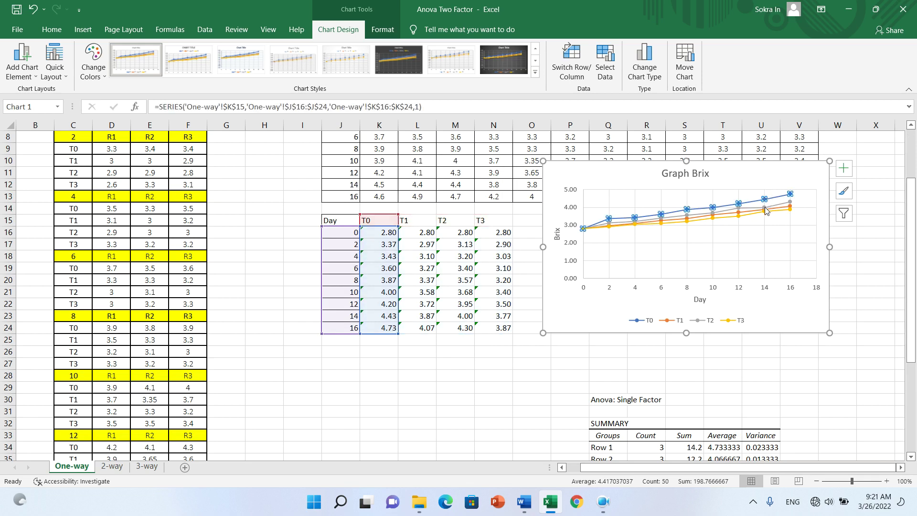
click(765, 208)
click(765, 213)
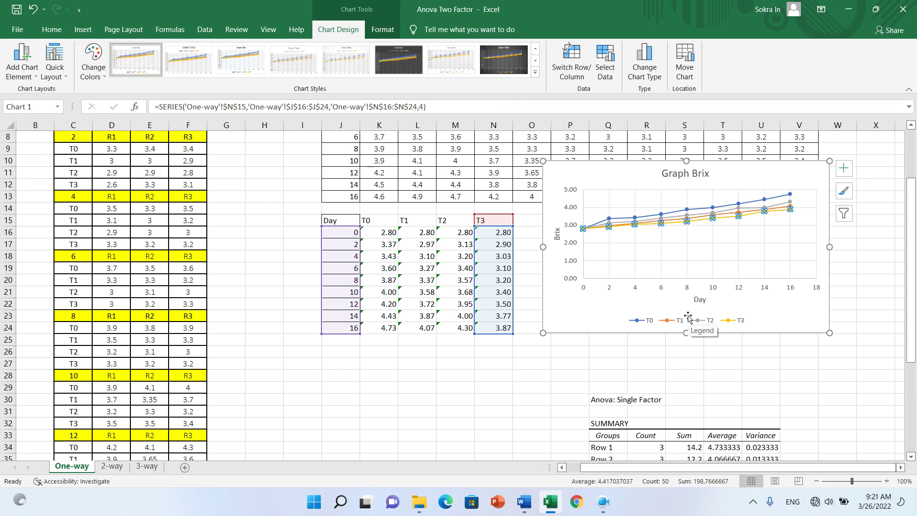
mouse_move(737, 173)
mouse_down()
mouse_move(655, 171)
mouse_move(679, 159)
mouse_up()
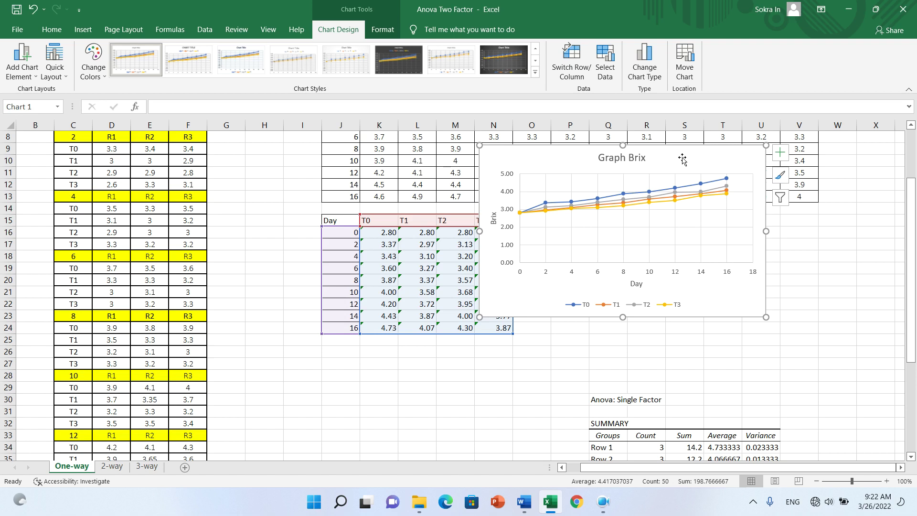
drag(679, 161, 672, 199)
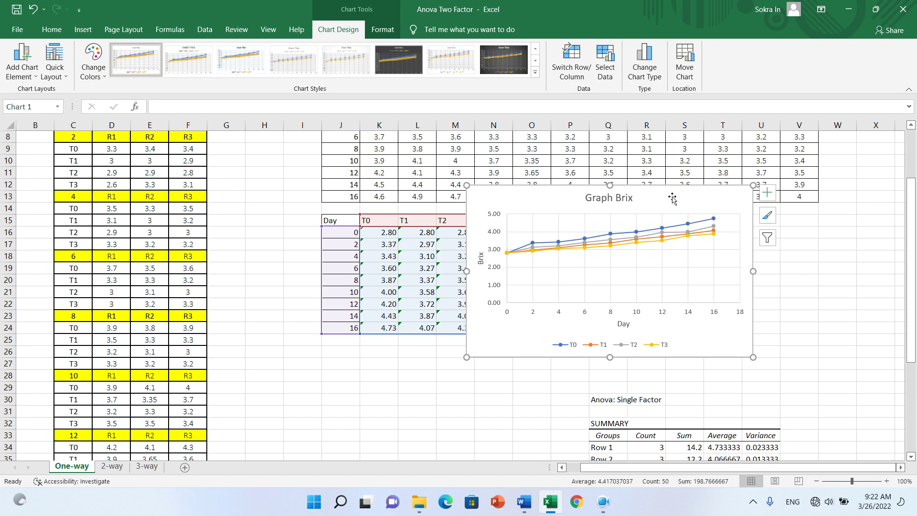
click(767, 193)
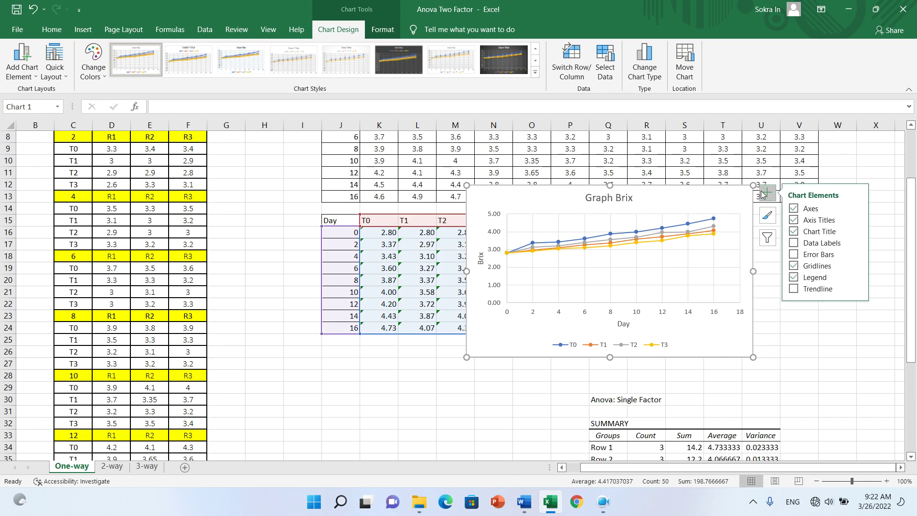
- Add error bars to the T0–T3 series of the Graph Brix chart
click(793, 254)
drag(703, 202, 766, 170)
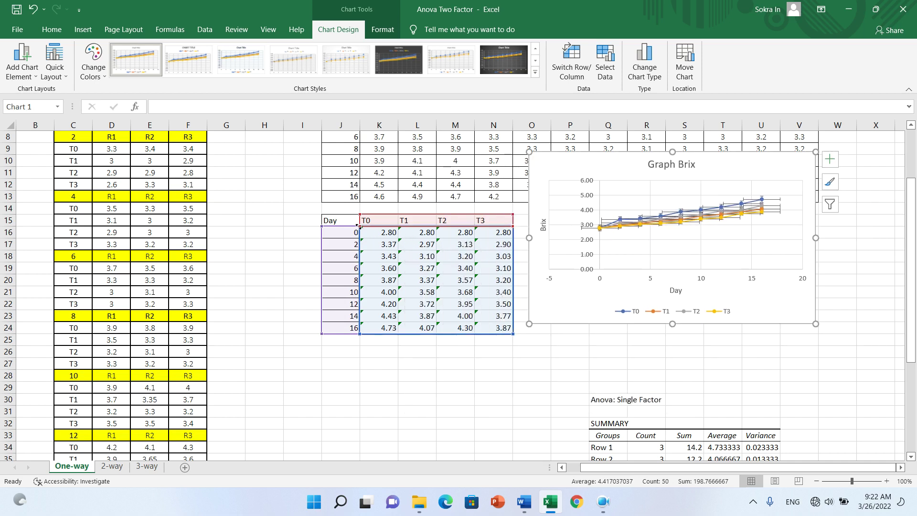
drag(339, 220, 500, 328)
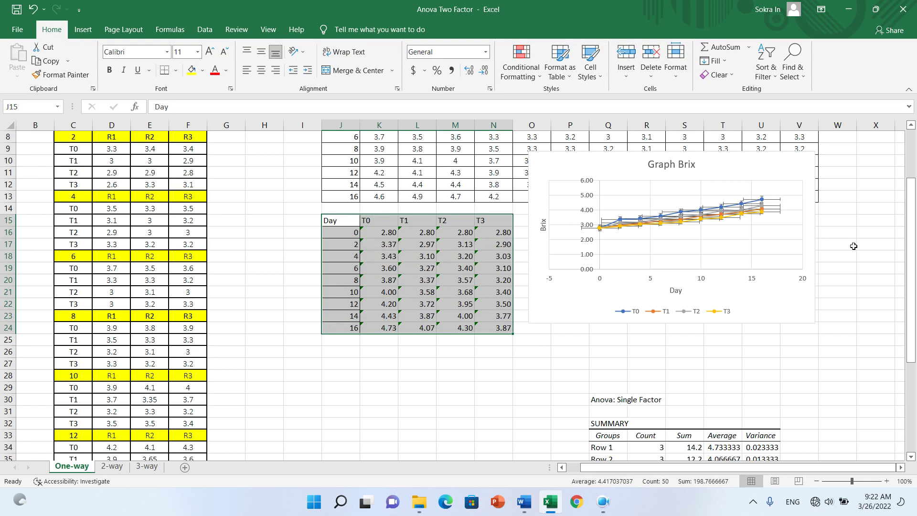
drag(911, 254, 911, 206)
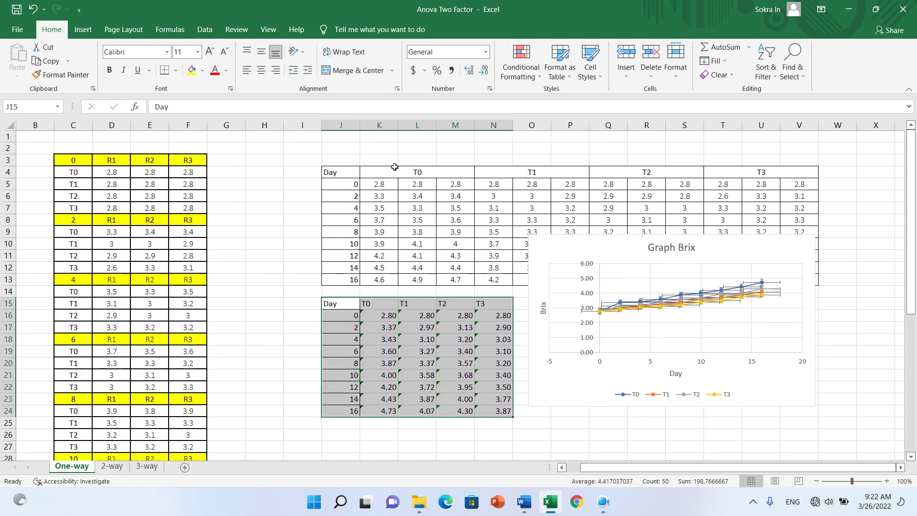
- Move the chart down beside the averages table and select the replicate data J4:V13
drag(379, 185, 457, 185)
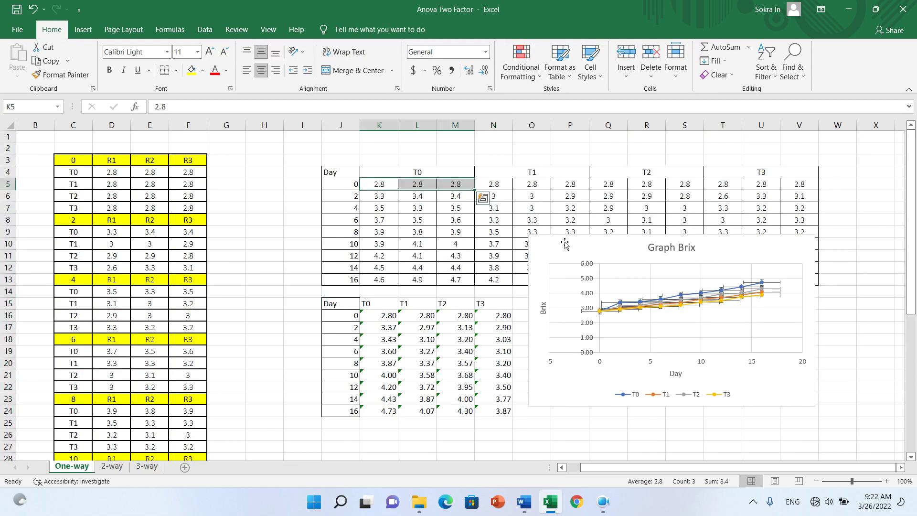
drag(591, 254, 582, 327)
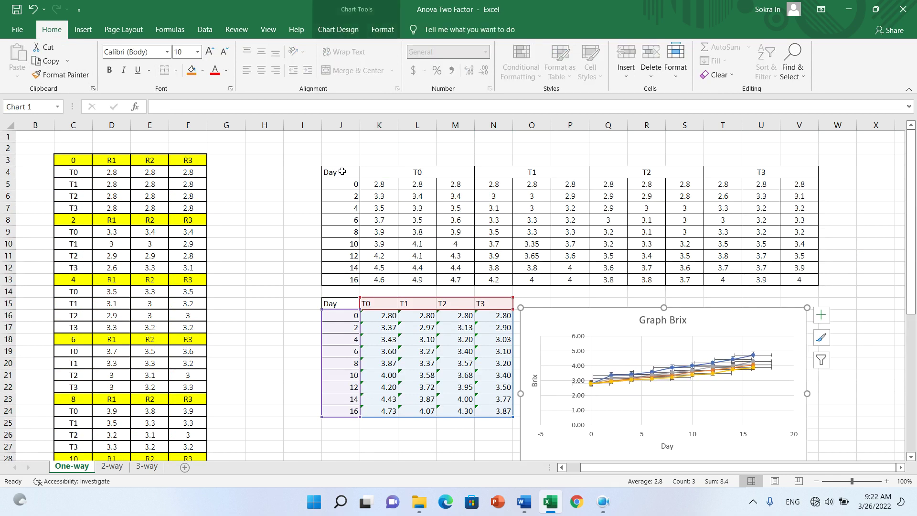
drag(342, 171, 757, 282)
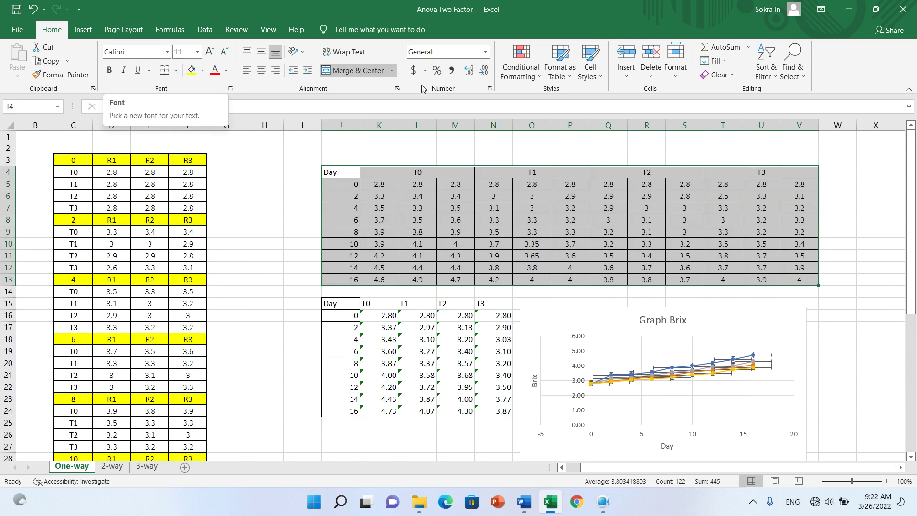
click(83, 30)
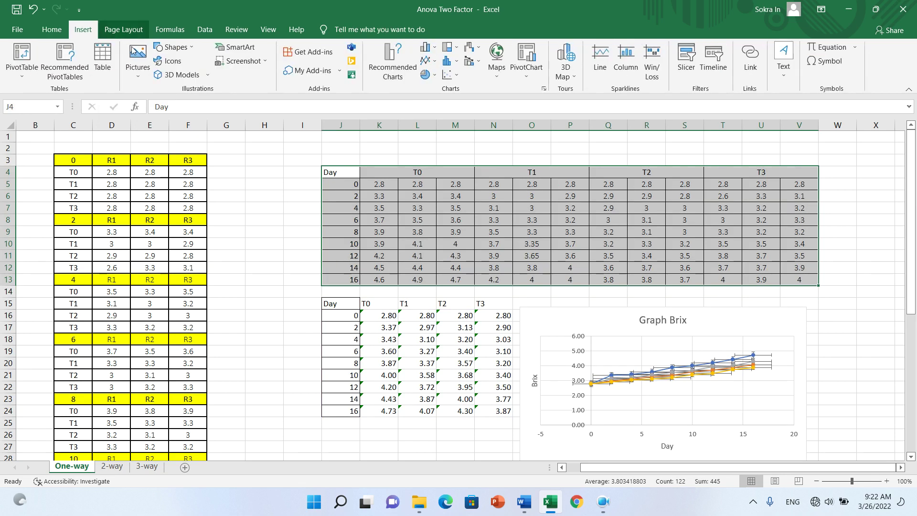
- Delete the untitled scatter chart that was inserted over the replicate data
click(457, 76)
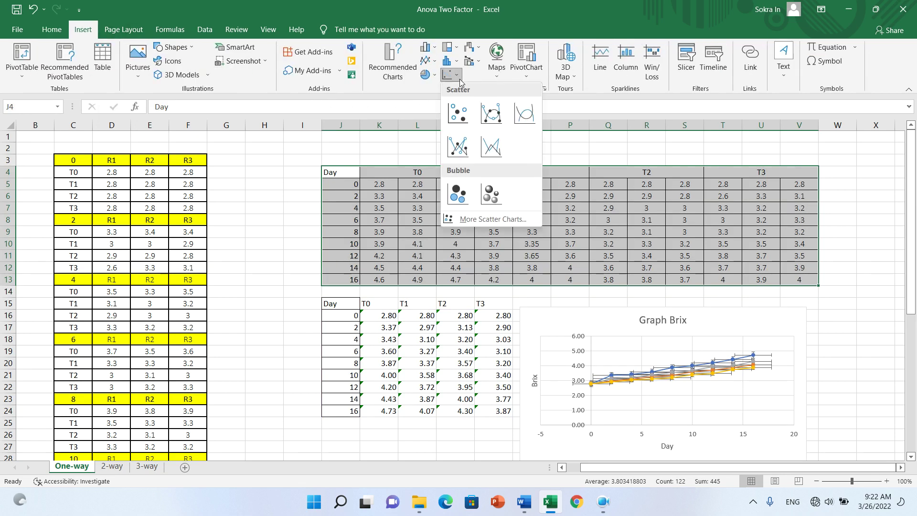
click(495, 117)
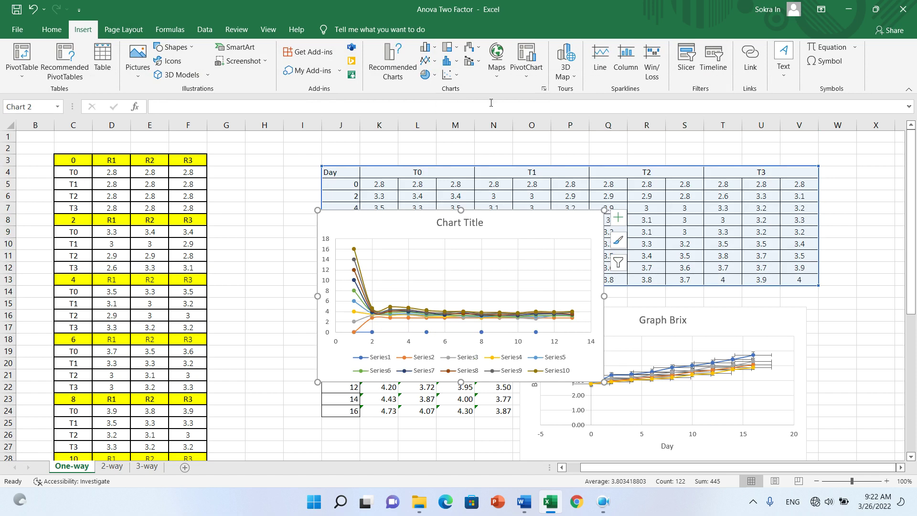
click(452, 75)
click(453, 158)
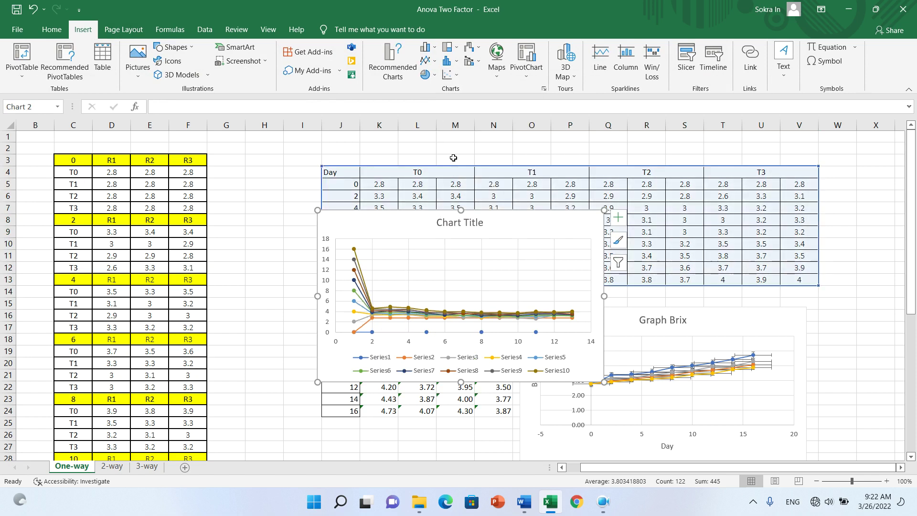
click(517, 222)
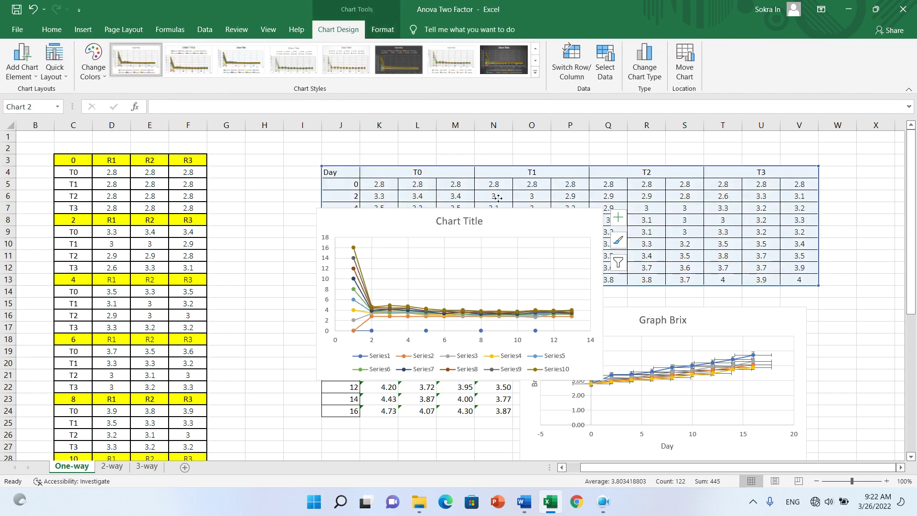
drag(517, 222, 520, 196)
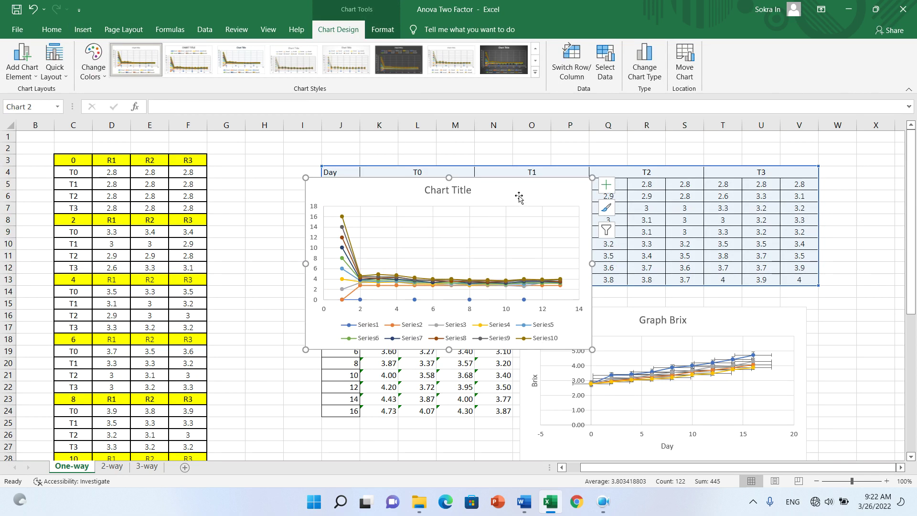
key(Delete)
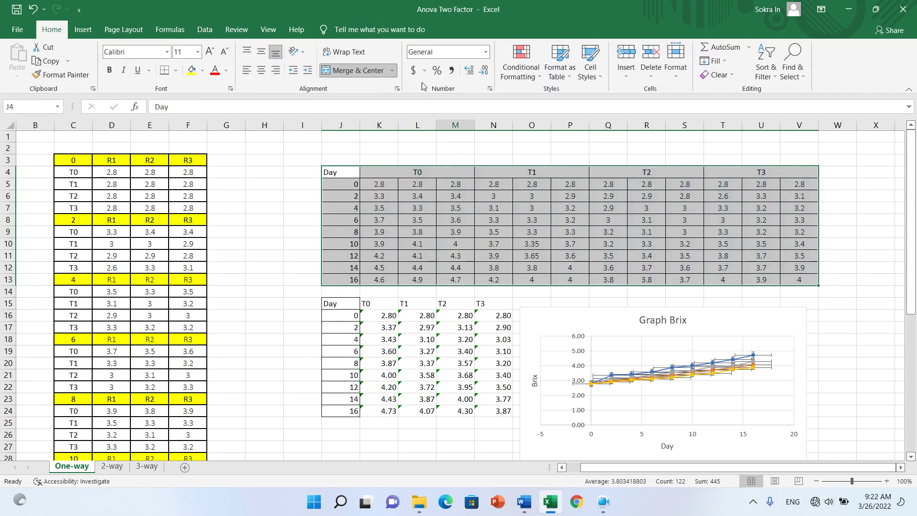
- Browse the Insert > Scatter chart choices again, then minimize the Excel workbook
click(82, 29)
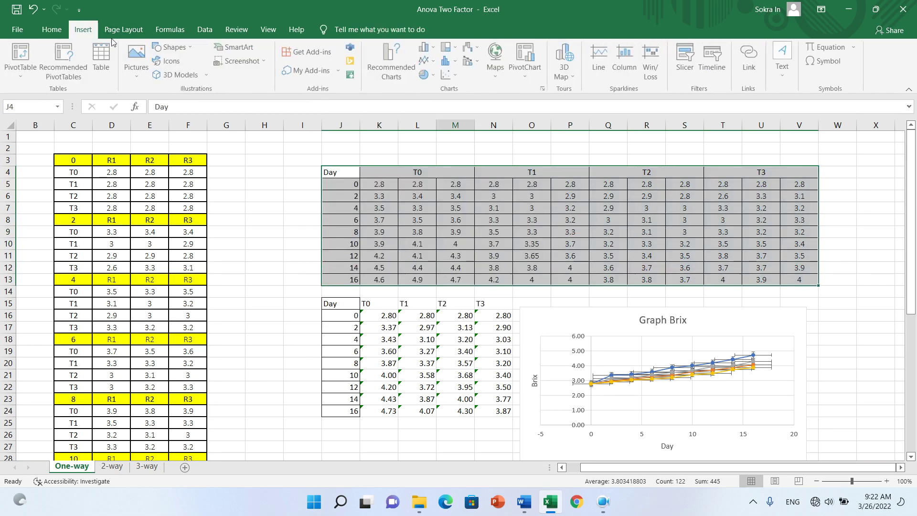
click(449, 75)
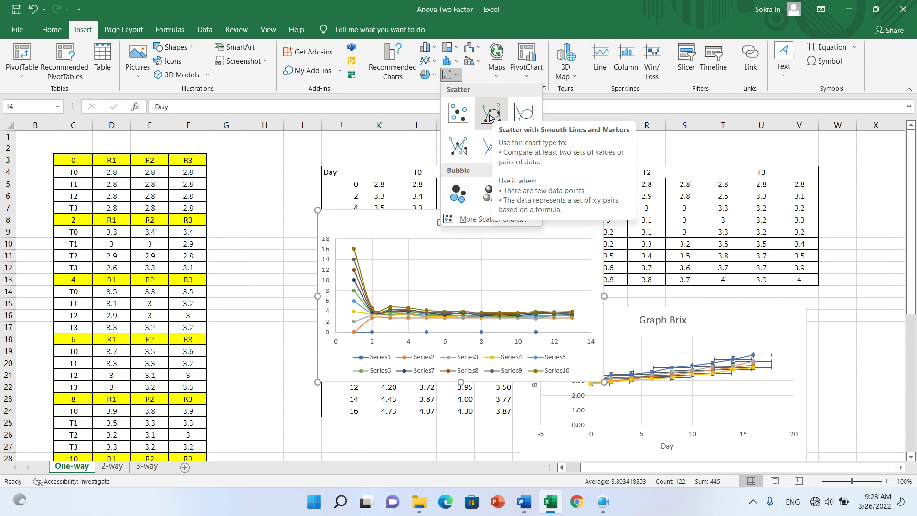
click(850, 270)
click(850, 270)
click(848, 9)
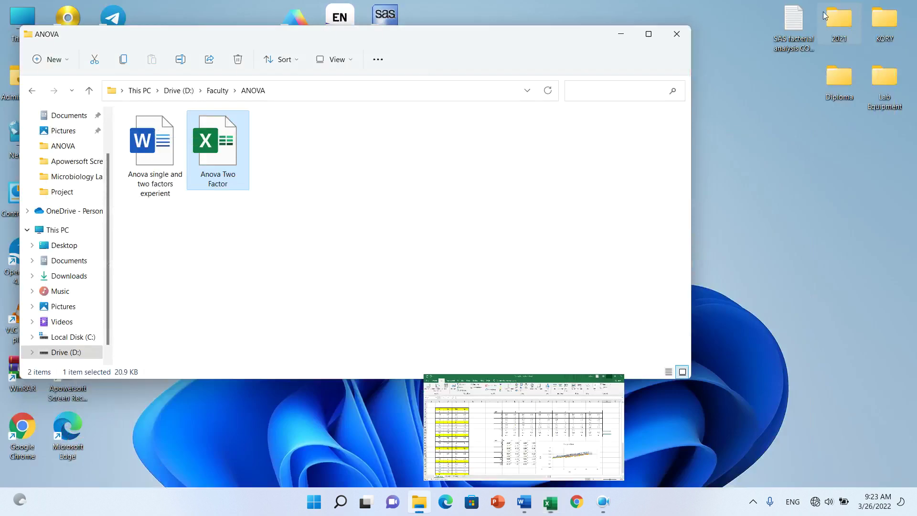
- Minimize the ANOVA folder, launch GraphPad Prism 8 from its desktop shortcut, and pick XY
click(621, 33)
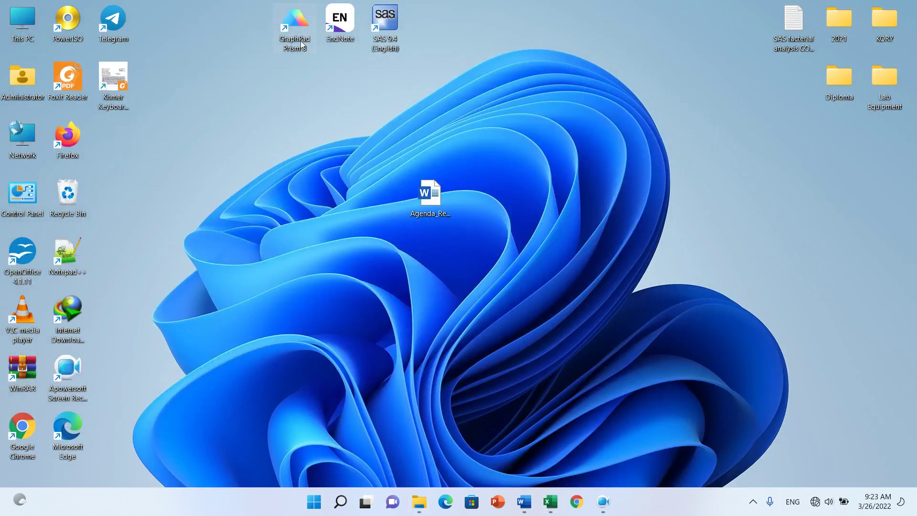
right_click(294, 28)
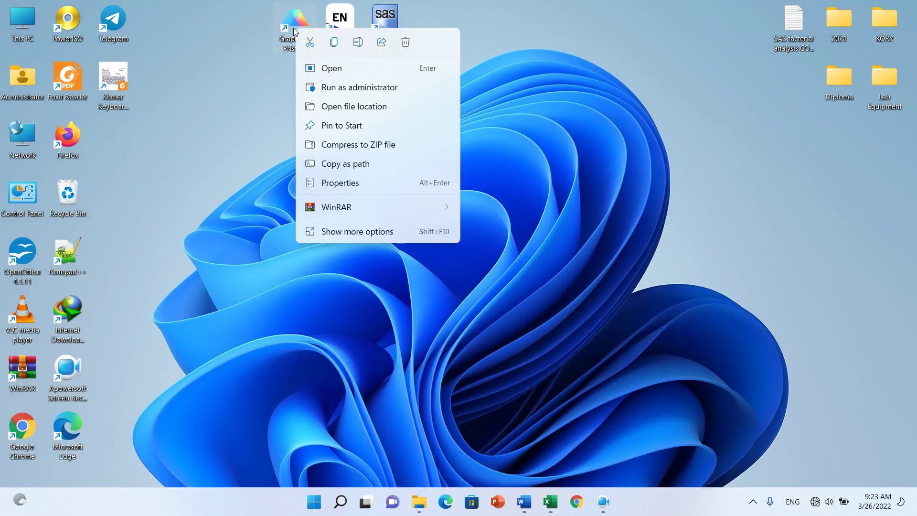
click(319, 68)
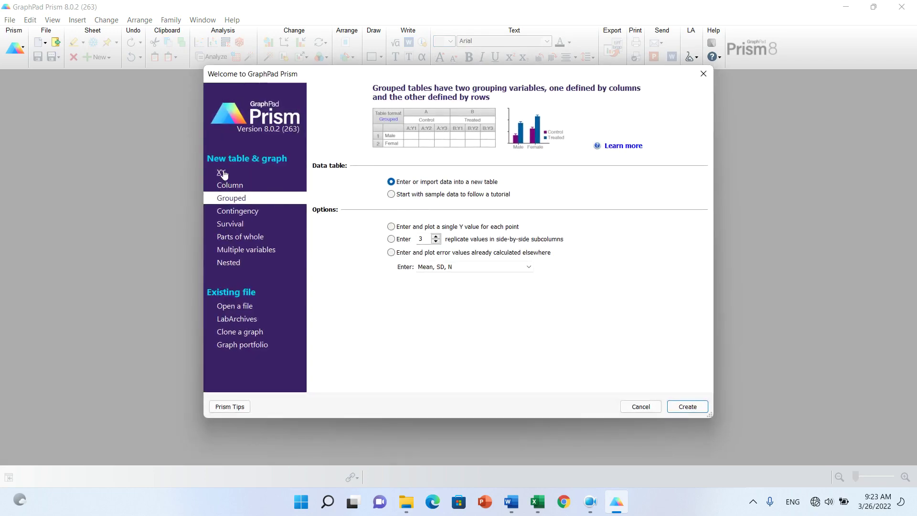
click(222, 173)
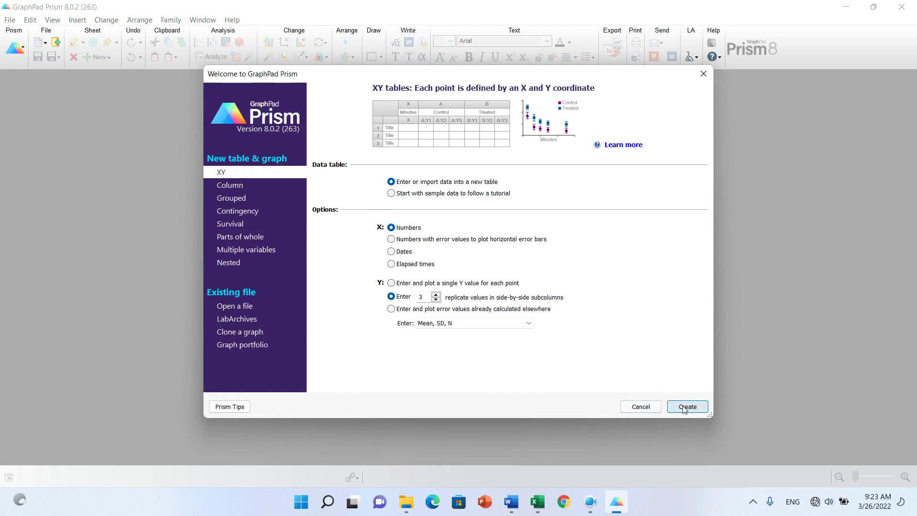
- Create XY table Data 1 with numeric X and 3 replicate Y values per group
click(435, 295)
click(435, 295)
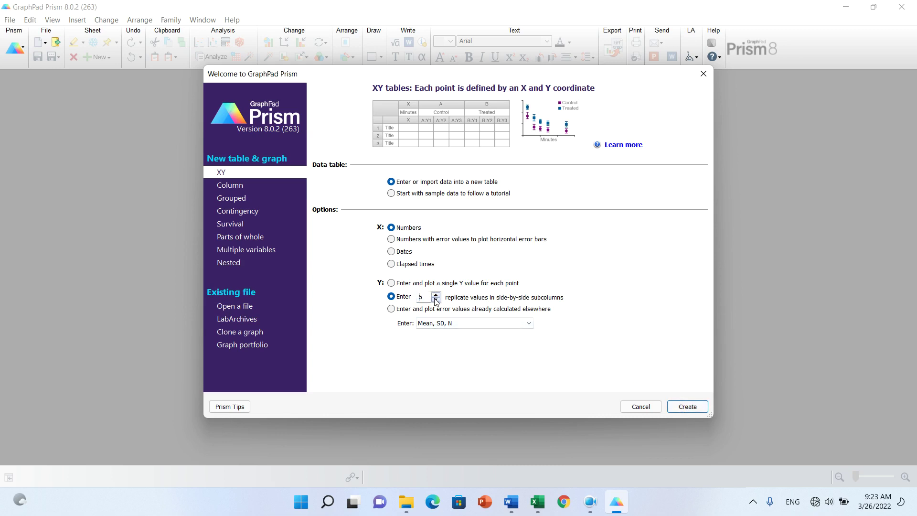
click(687, 407)
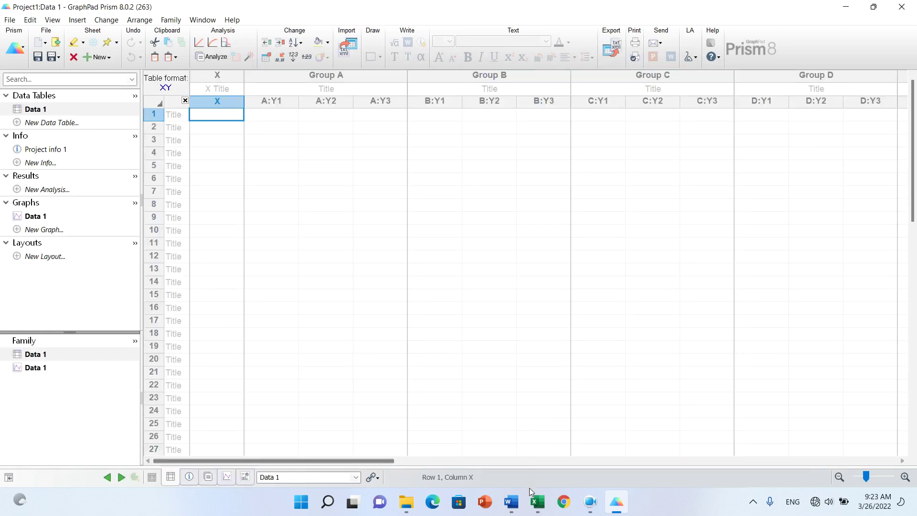
click(536, 501)
- Copy the Day and T0–T3 block J4:V13 from Excel and paste it into Prism's XY table
drag(333, 175, 757, 281)
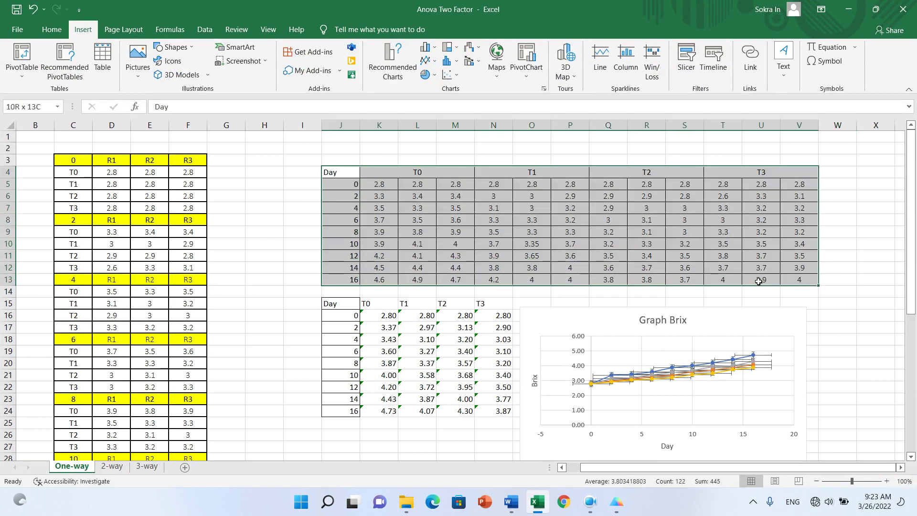
key(ctrl+c)
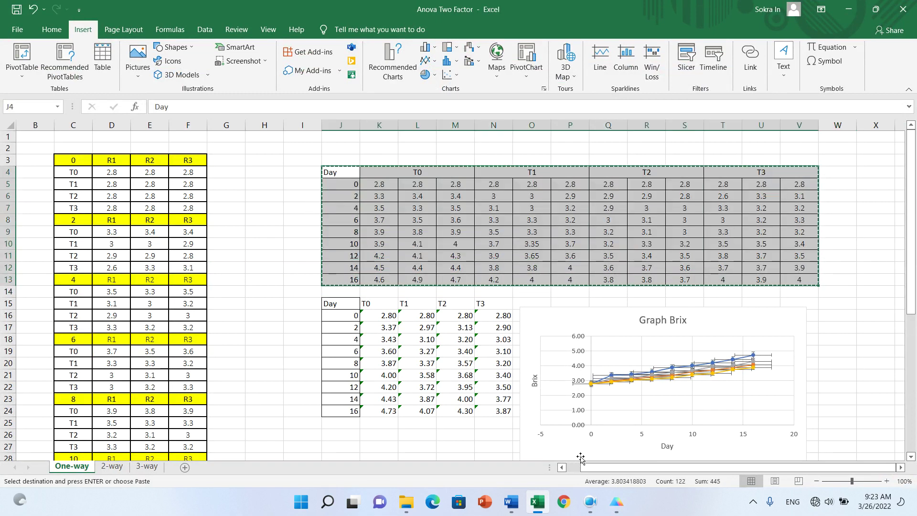
mouse_move(537, 502)
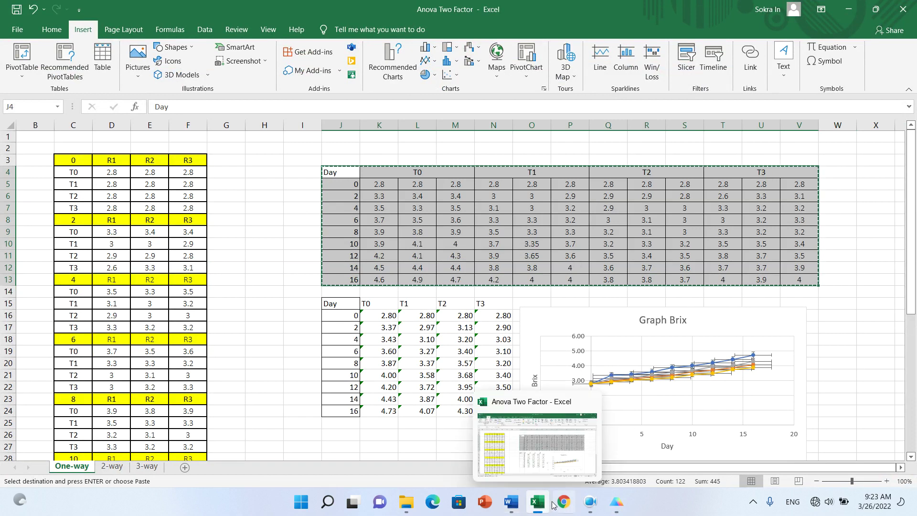
click(616, 502)
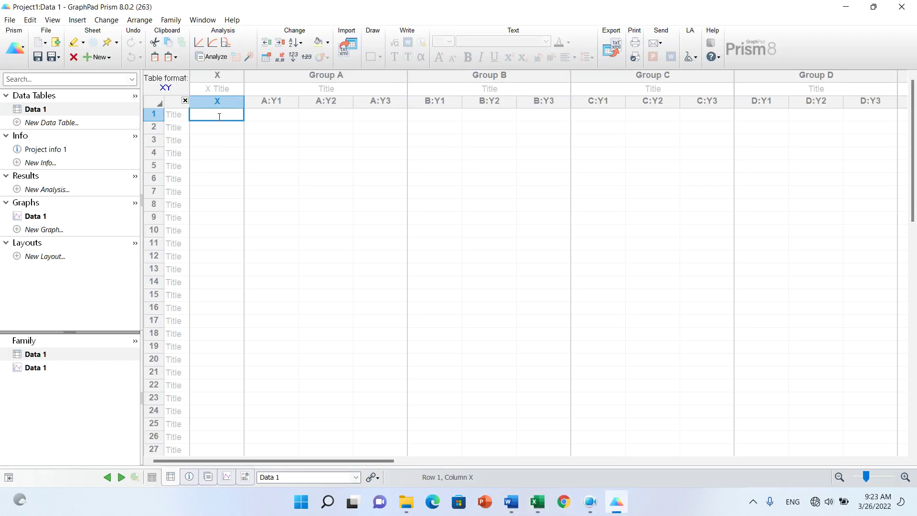
key(ctrl+v)
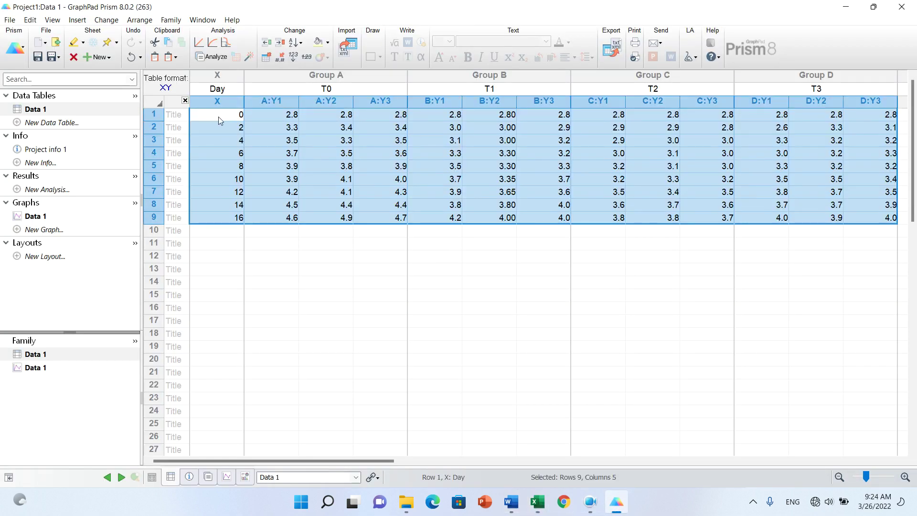
click(217, 89)
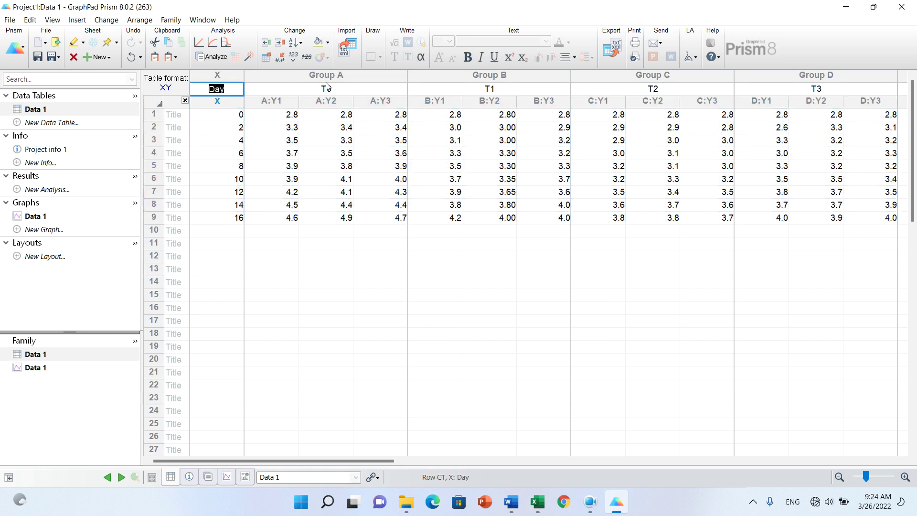
click(326, 89)
click(770, 269)
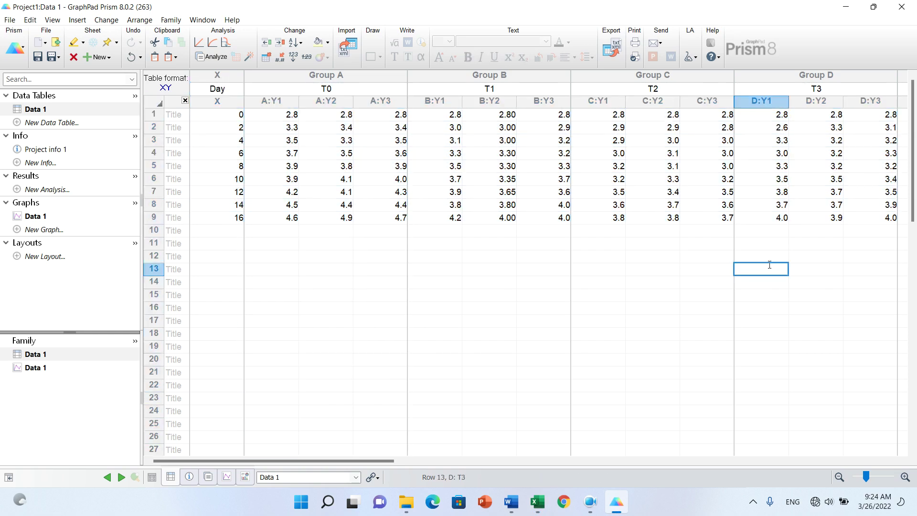
mouse_move(390, 460)
mouse_down()
mouse_move(448, 460)
mouse_move(362, 458)
mouse_up()
- Rename the Data 1 table to Brix
click(43, 109)
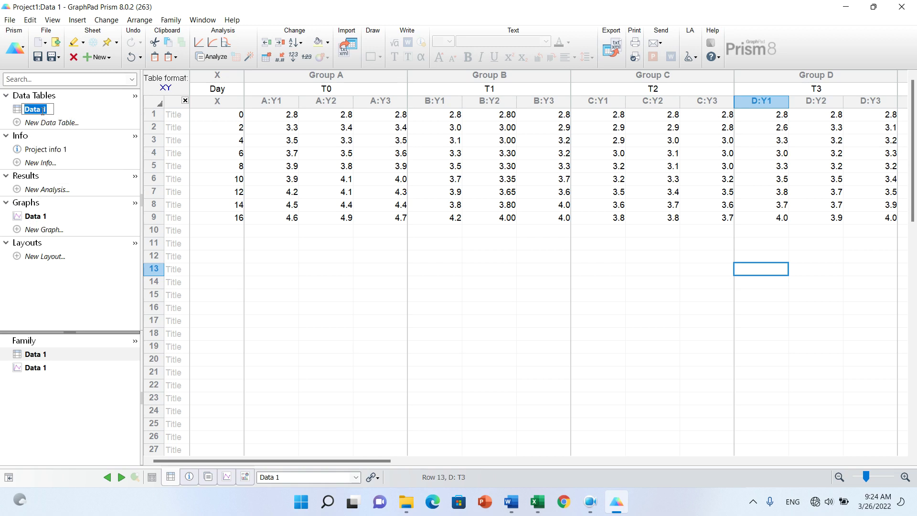
text(Brix)
key(Return)
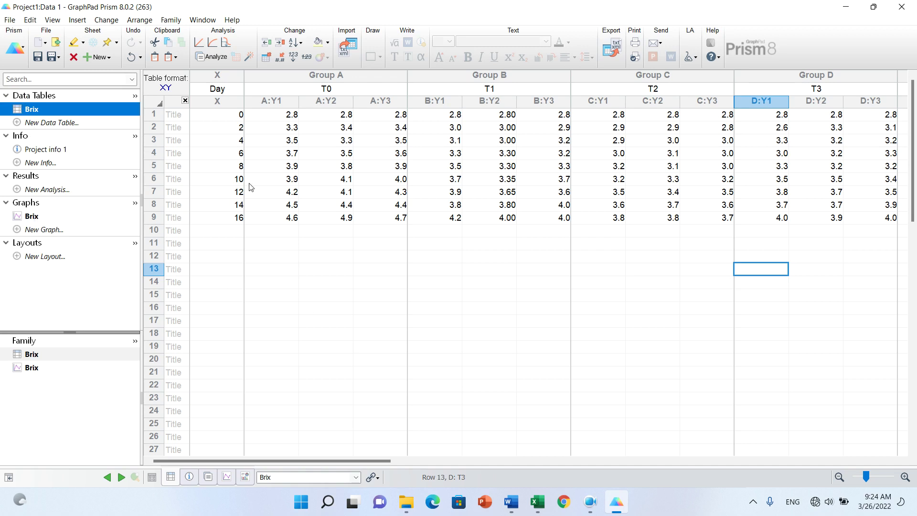
click(32, 217)
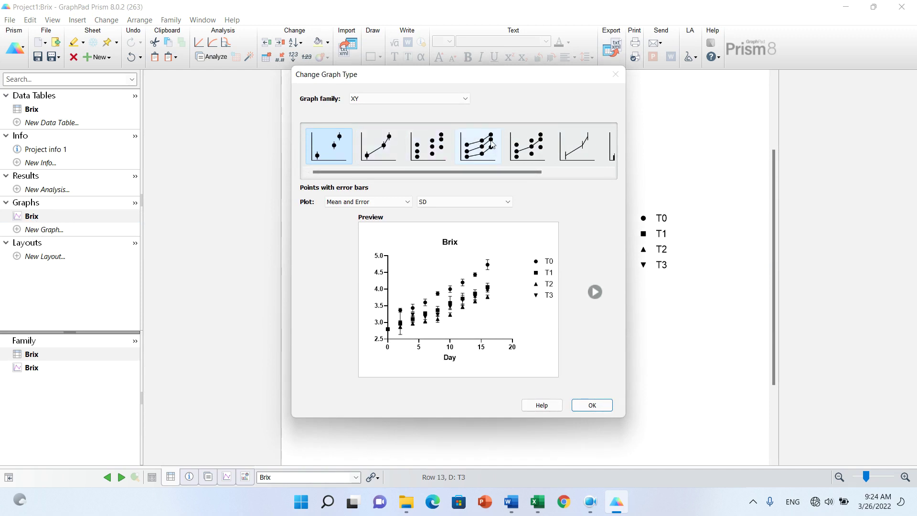
- Change the Brix graph to points with connecting lines, showing mean with SD error bars
click(380, 152)
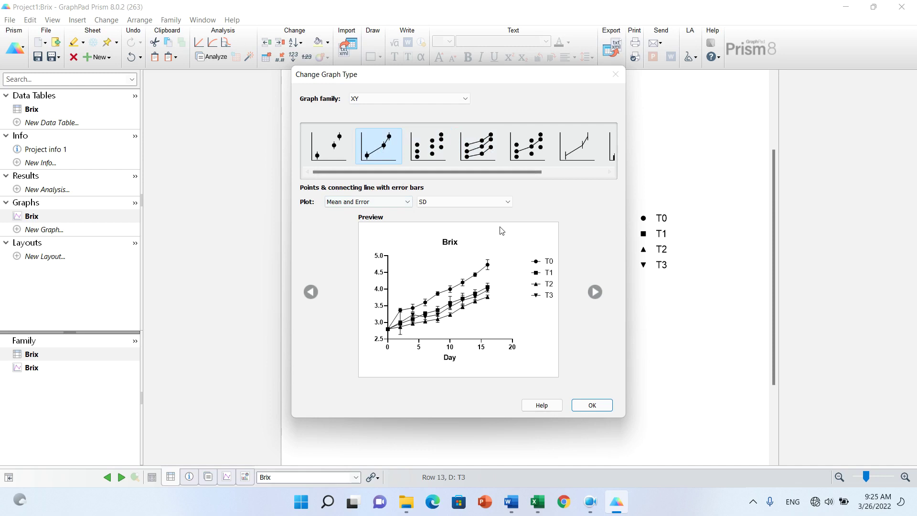
click(508, 202)
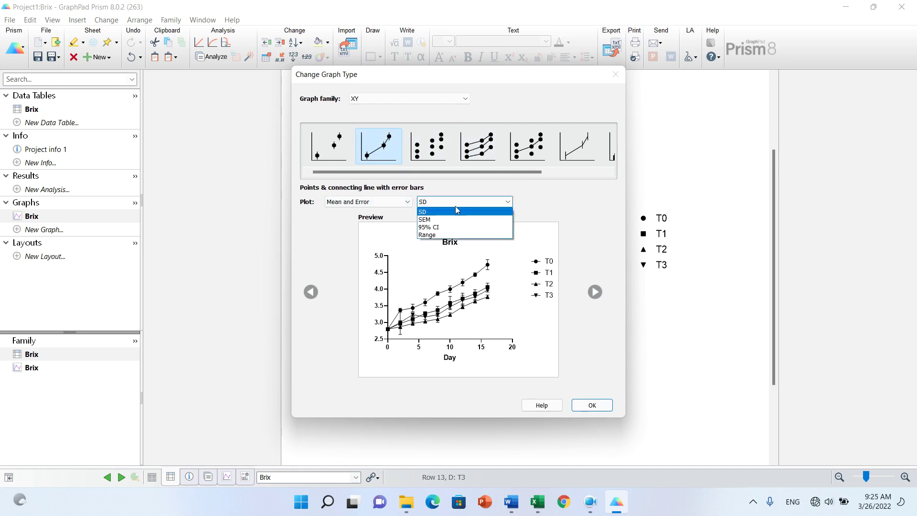
click(508, 202)
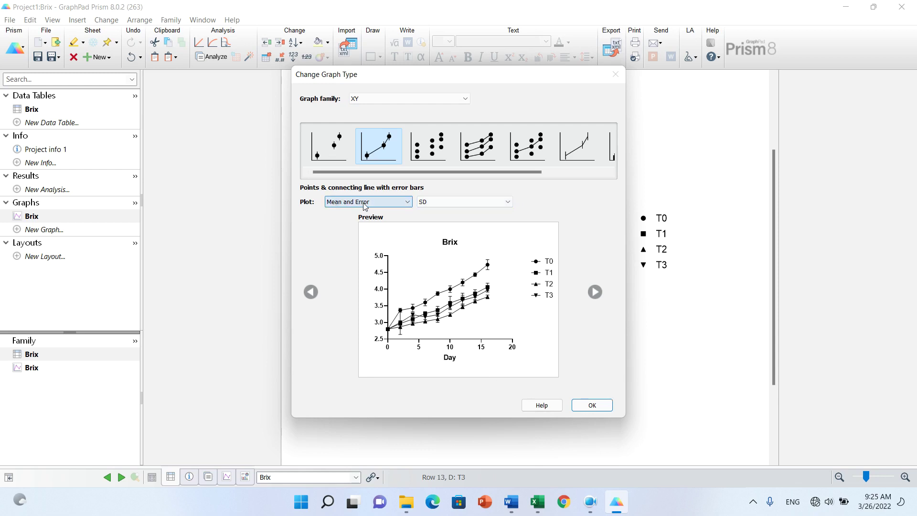
click(591, 406)
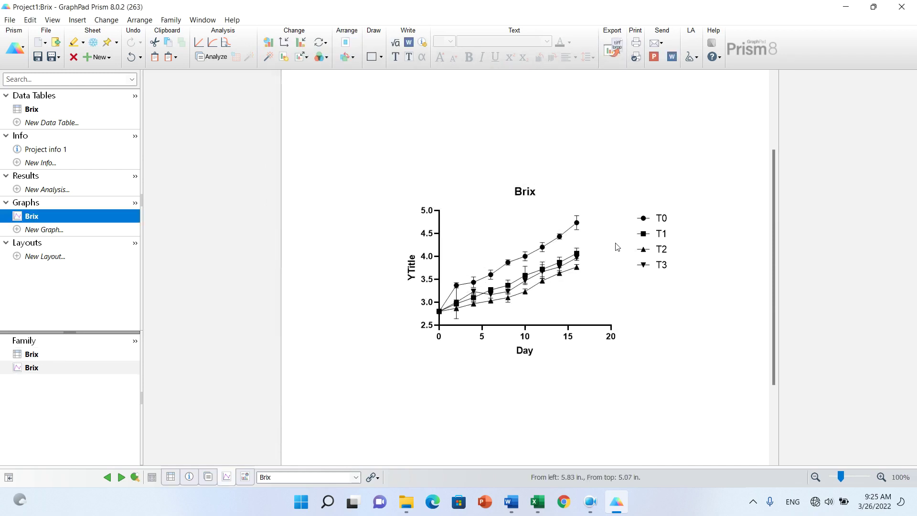
click(577, 223)
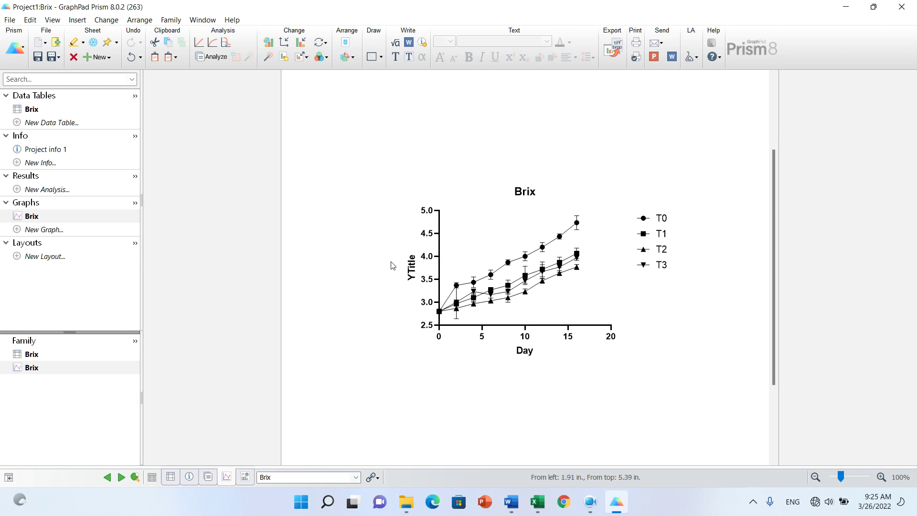
- Replace the YTitle axis label with 'Brix' and set the graph title to 'Graph of Brix'
double_click(413, 267)
text(Brix)
double_click(520, 192)
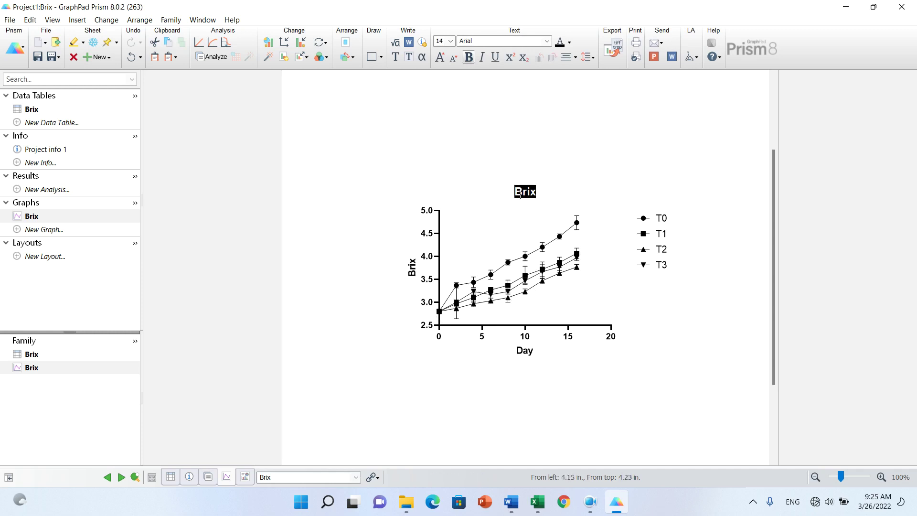
text(Graph )
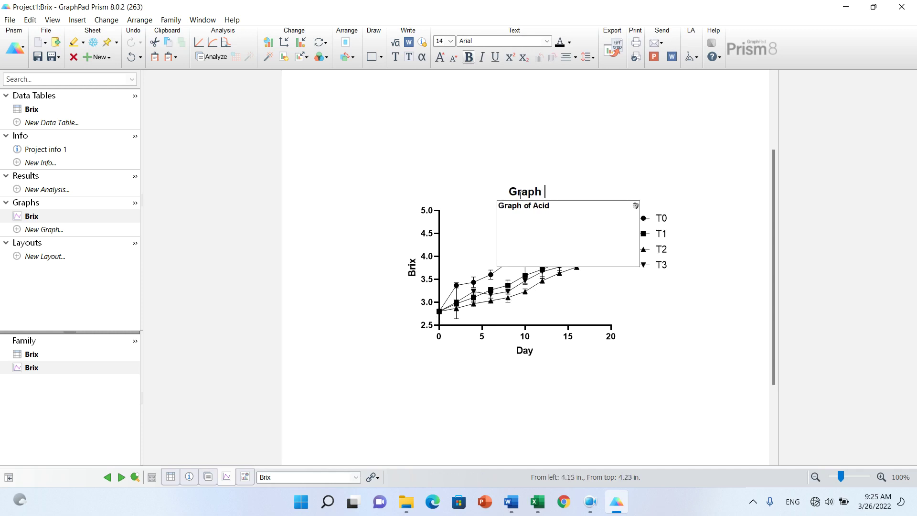
text(pf)
key(BackSpace)
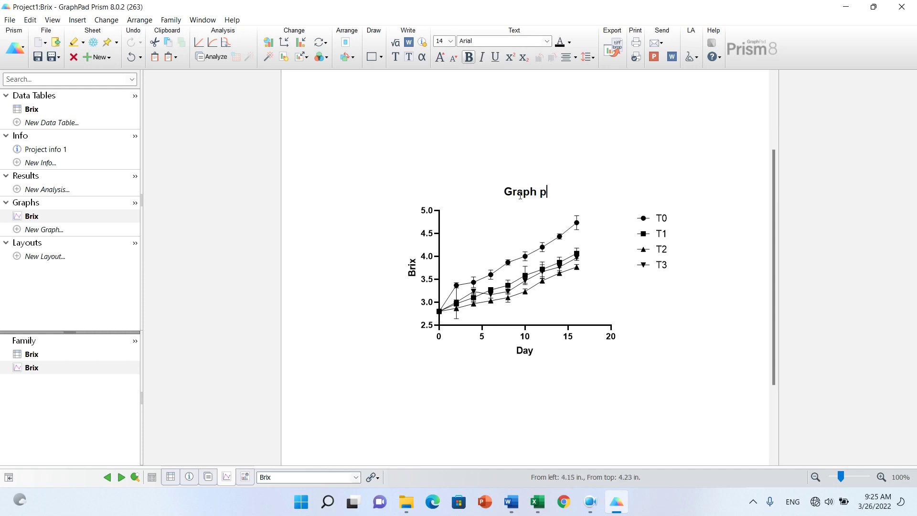
key(BackSpace)
text(of  Brix)
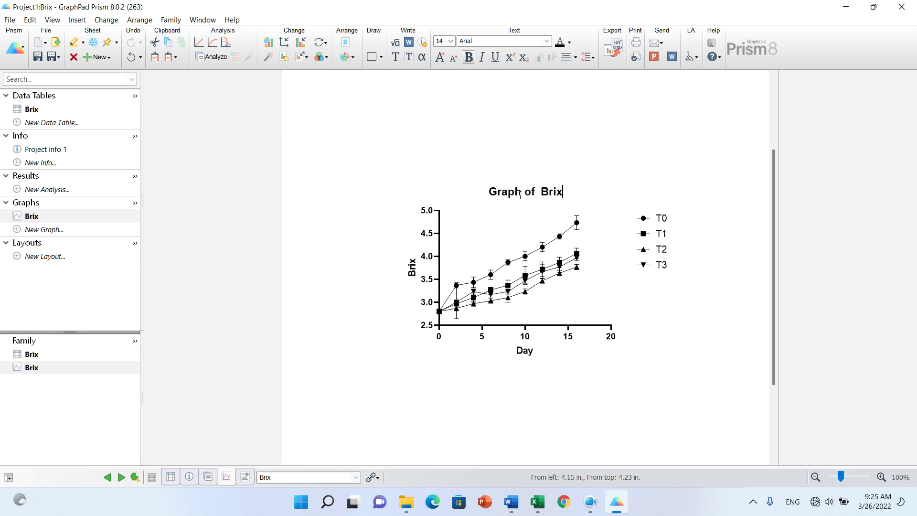
click(712, 315)
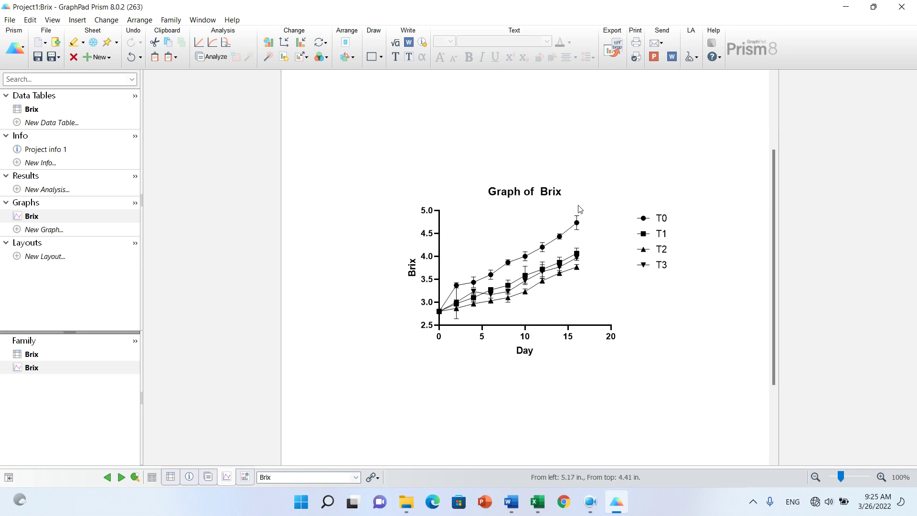
- Change the day-16 T0 replicate to 9 and view its effect on the Brix graph
click(33, 109)
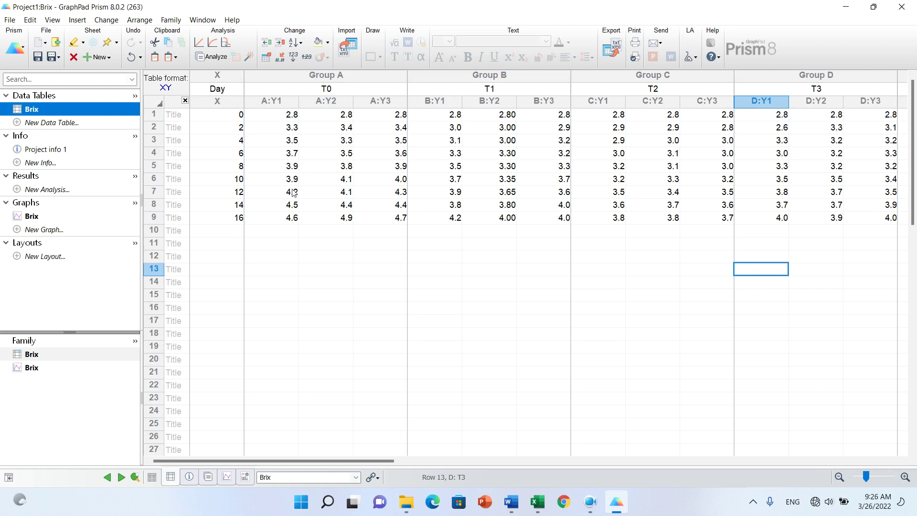
double_click(293, 219)
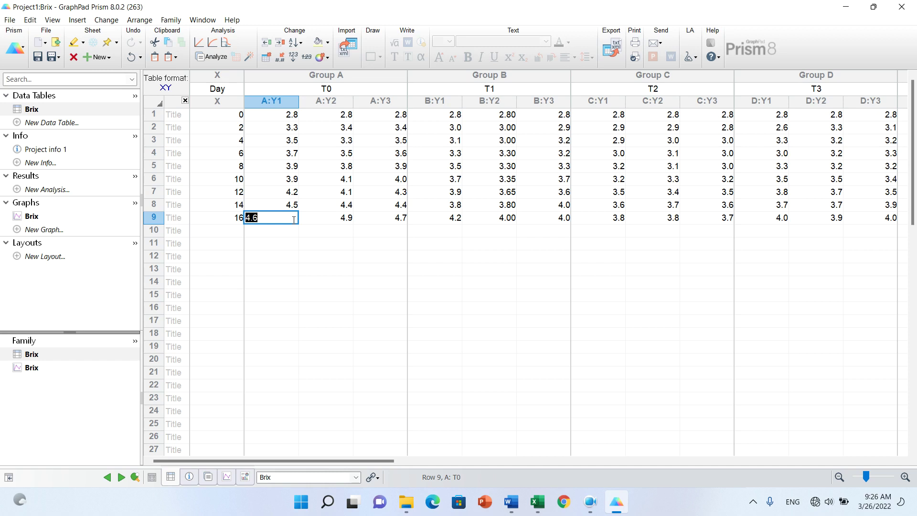
text(9)
key(Tab)
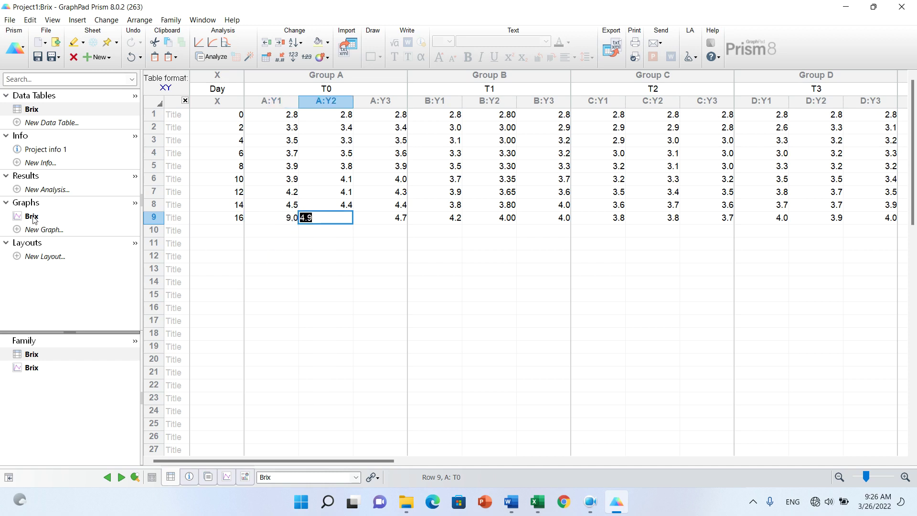
click(34, 218)
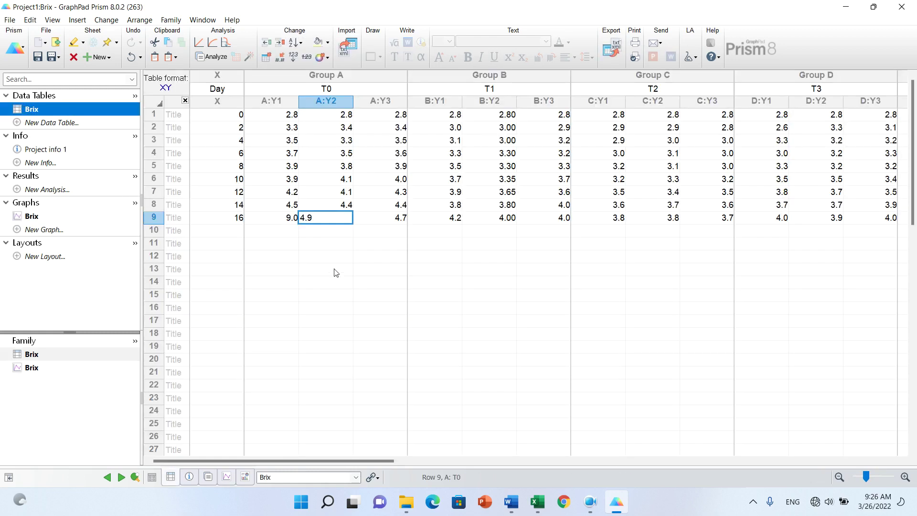
- Undo the edit to restore the day-16 T0 value 4.6 and return to the Brix graph
click(328, 270)
key(ctrl+Tab)
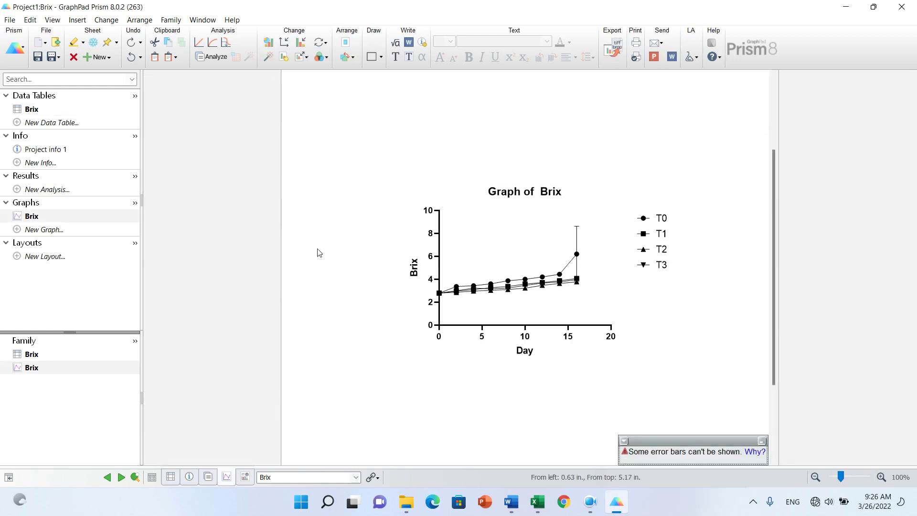
key(ctrl+Tab)
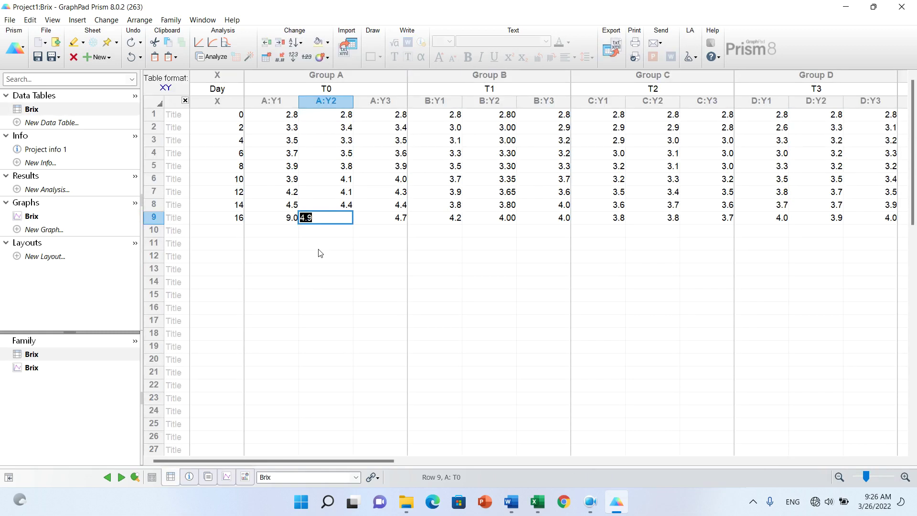
key(ctrl+z)
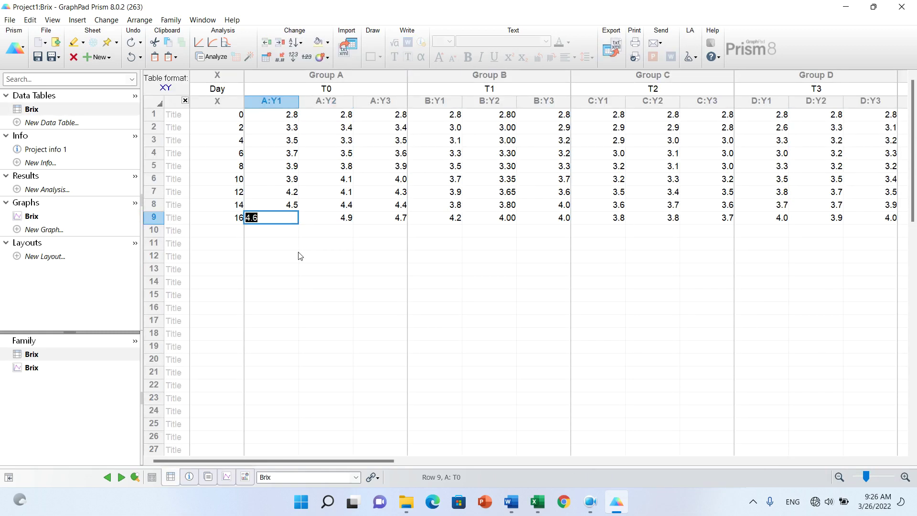
click(297, 256)
click(34, 217)
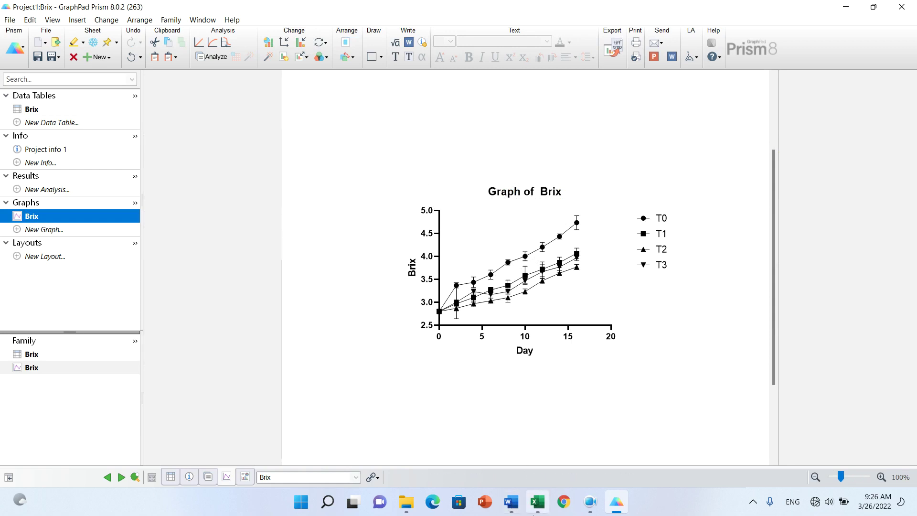
click(515, 513)
click(512, 506)
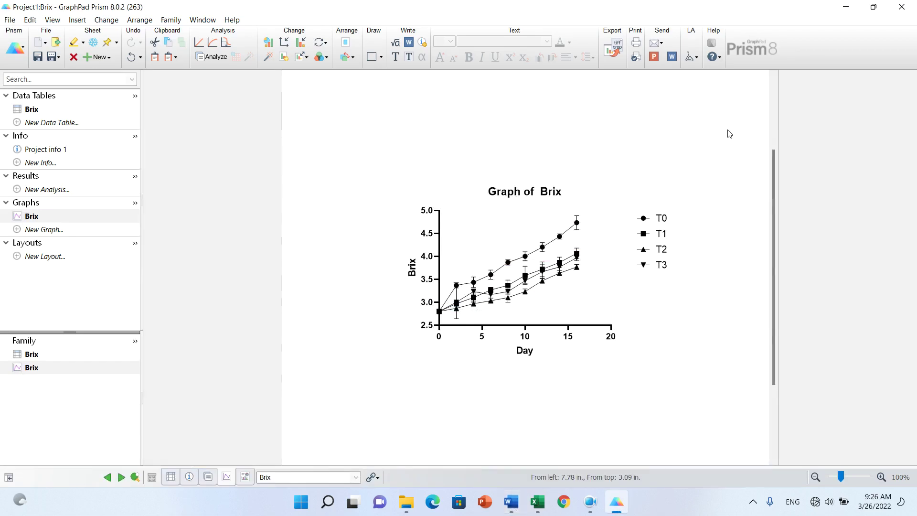
click(616, 46)
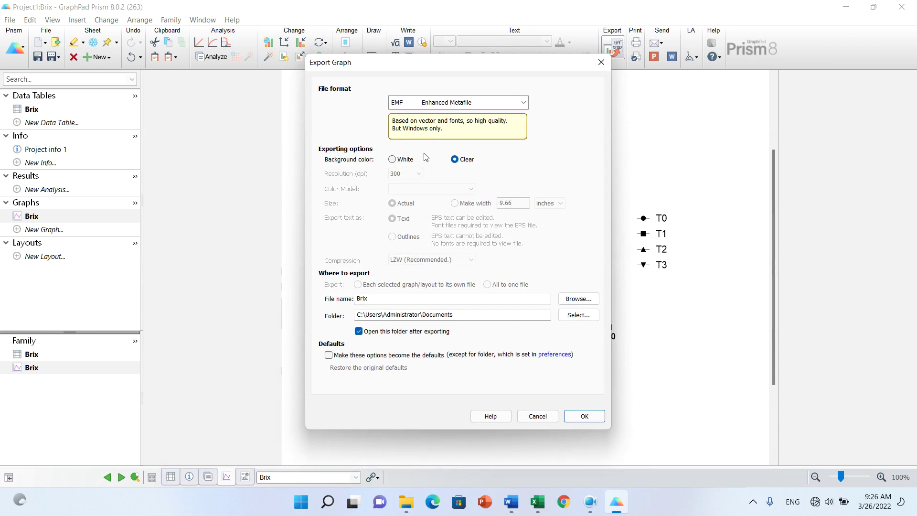
- Export the Brix graph as a JPG at 1200 dpi
click(510, 106)
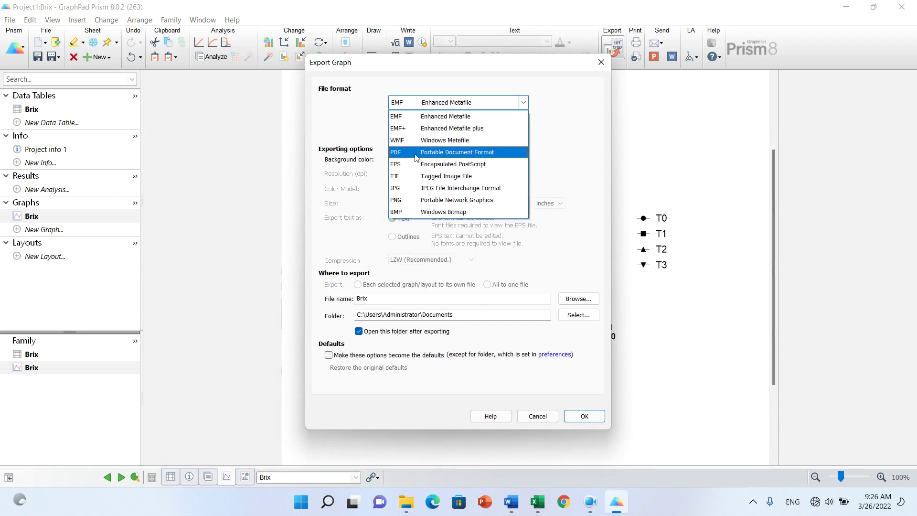
click(414, 191)
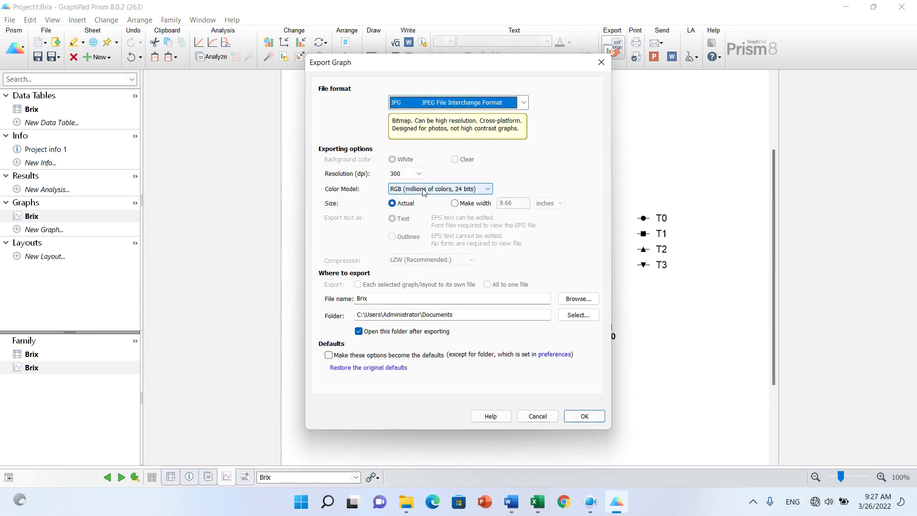
click(419, 174)
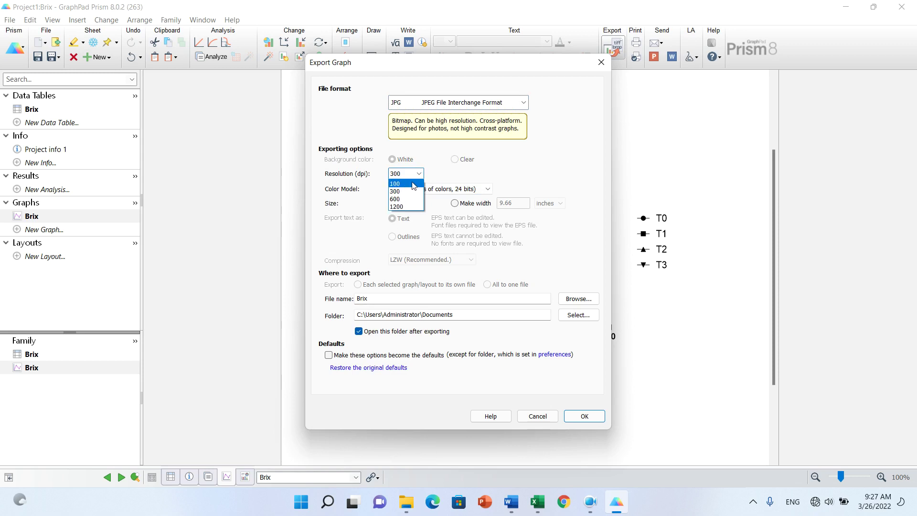
click(401, 206)
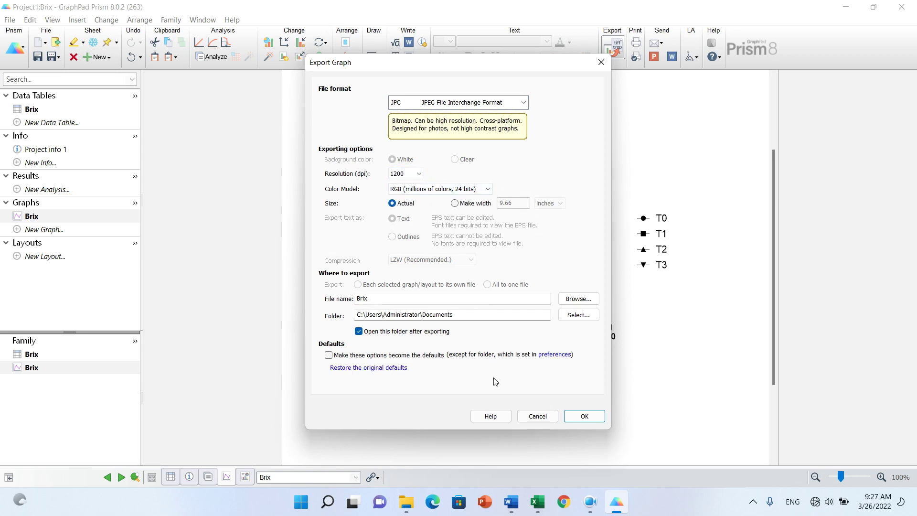
click(597, 419)
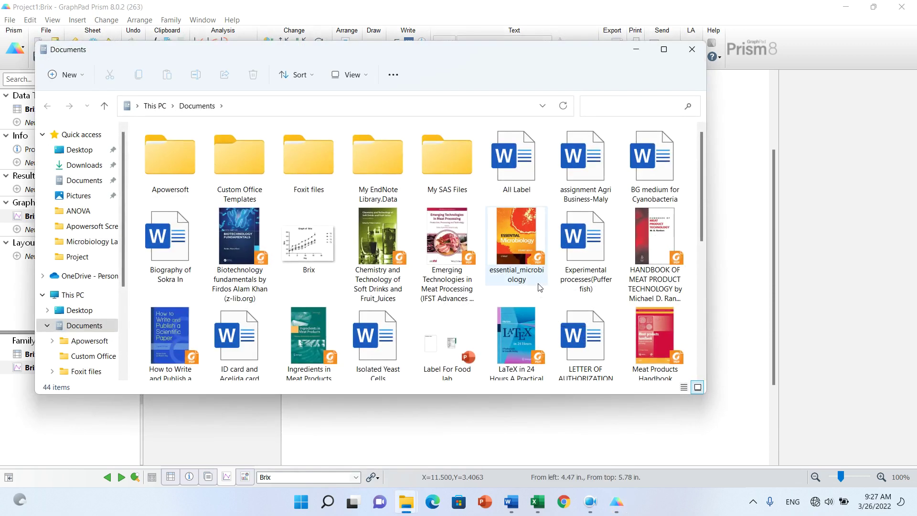
- Open the exported Brix.jpg to check it, then close the image viewer and folder
click(309, 236)
double_click(308, 235)
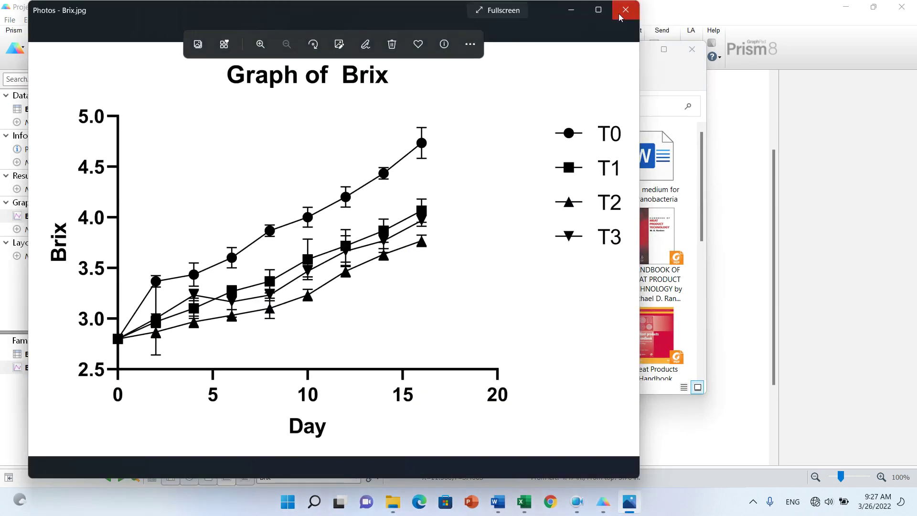
click(623, 10)
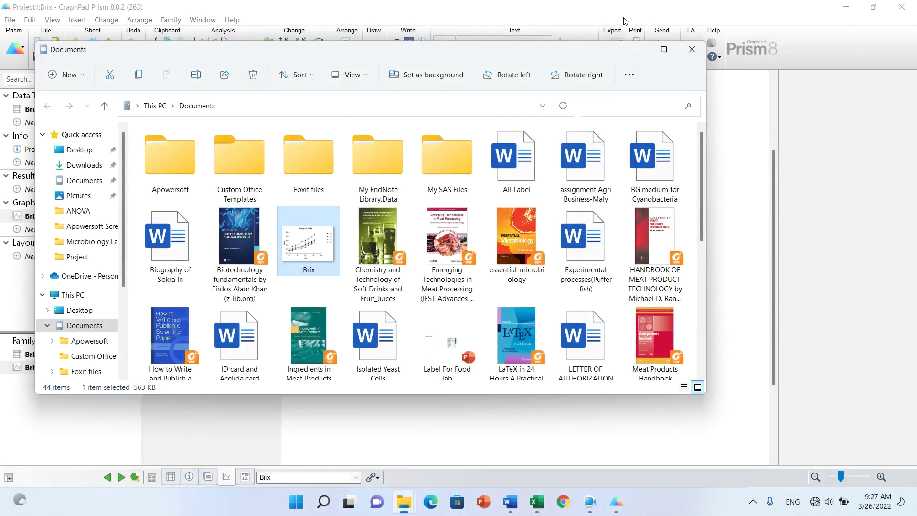
click(692, 49)
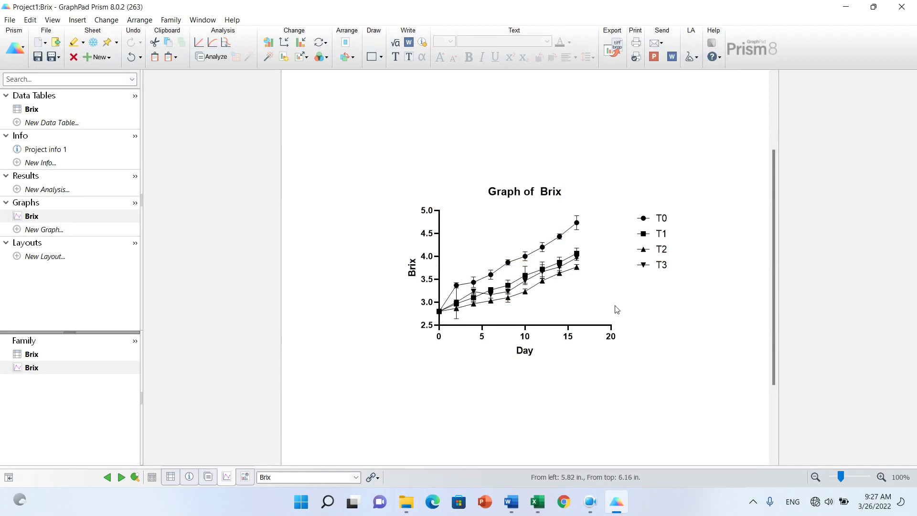
- Set the X axis range to 0–16 with major ticks every 2
right_click(569, 326)
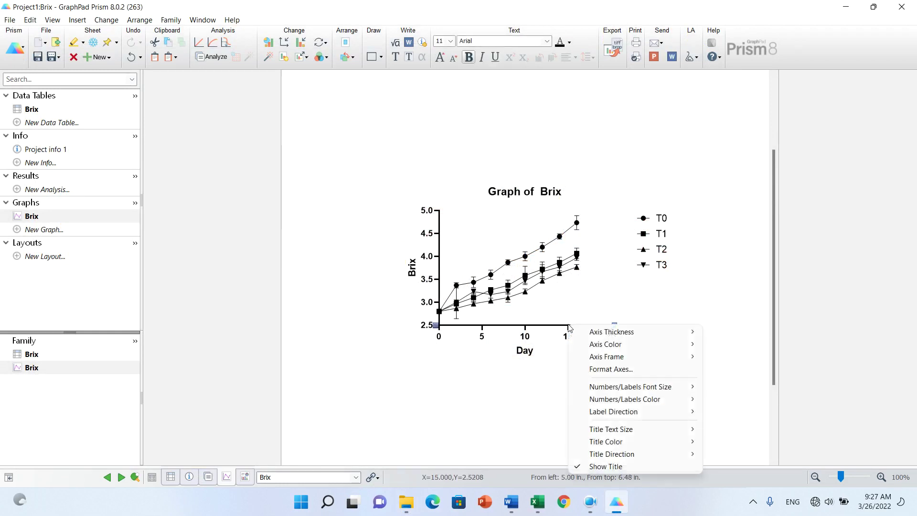
click(587, 369)
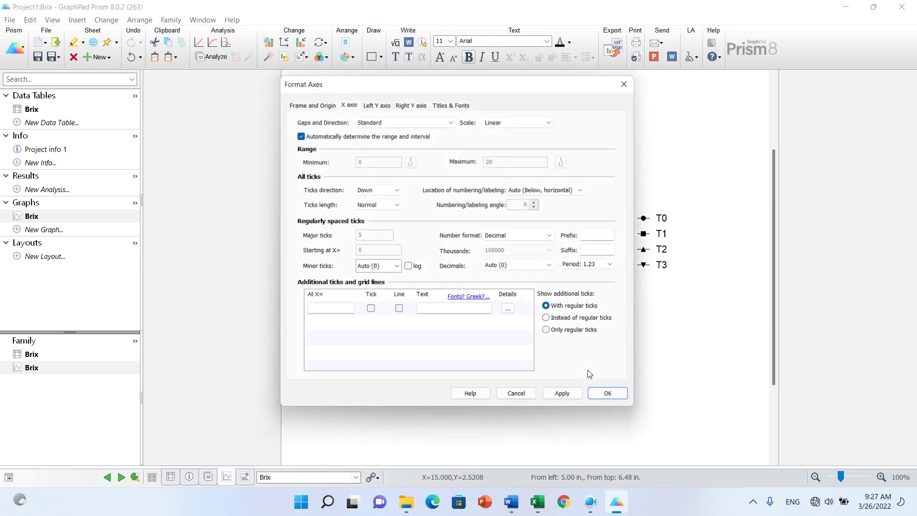
click(313, 102)
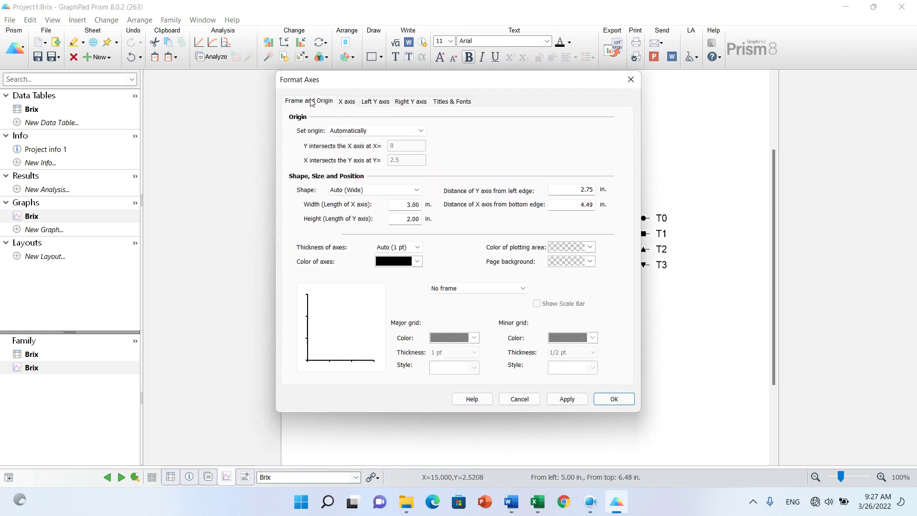
click(348, 102)
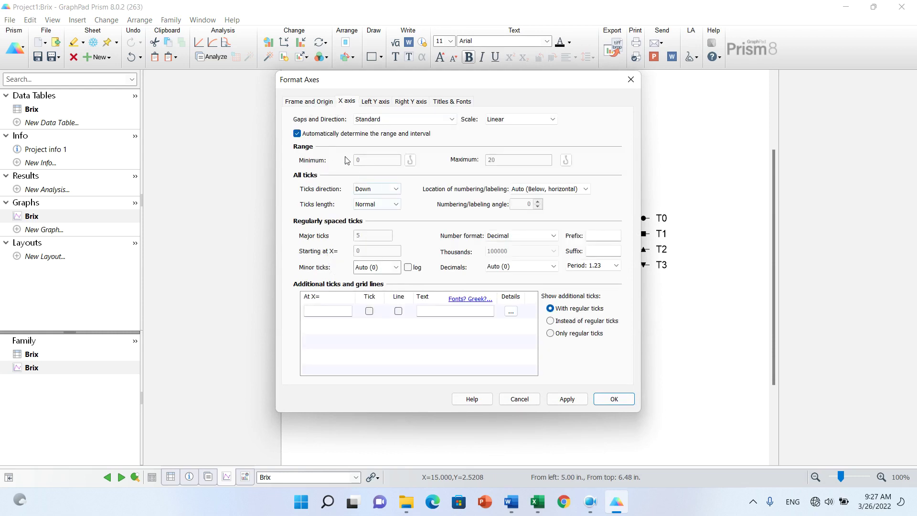
click(297, 134)
click(499, 160)
drag(499, 160, 480, 164)
text(16)
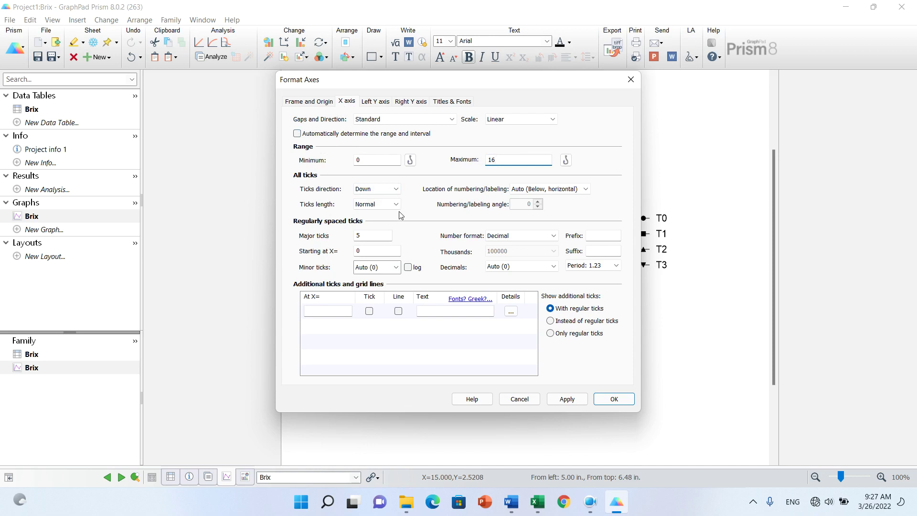
key(Tab)
drag(455, 84, 223, 65)
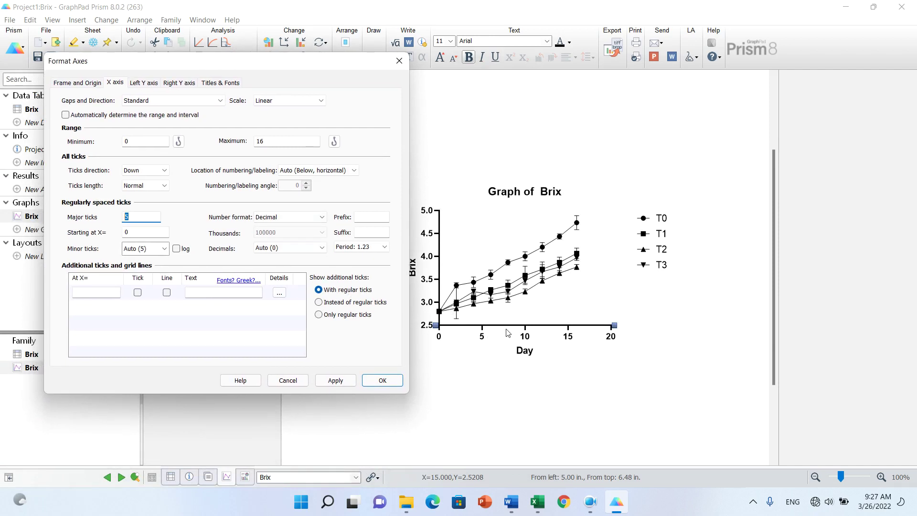
text(2)
click(335, 380)
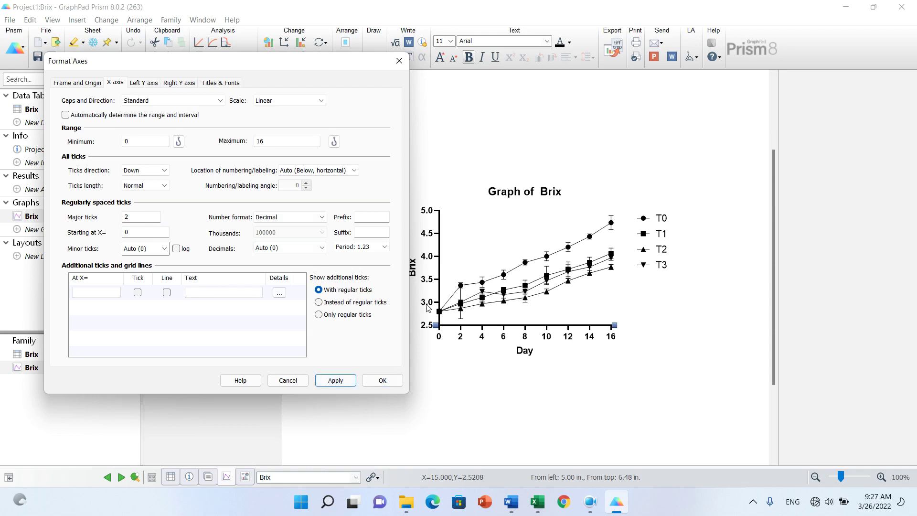
- Apply the Plain Frame style around the plot and close Format Axes
click(74, 83)
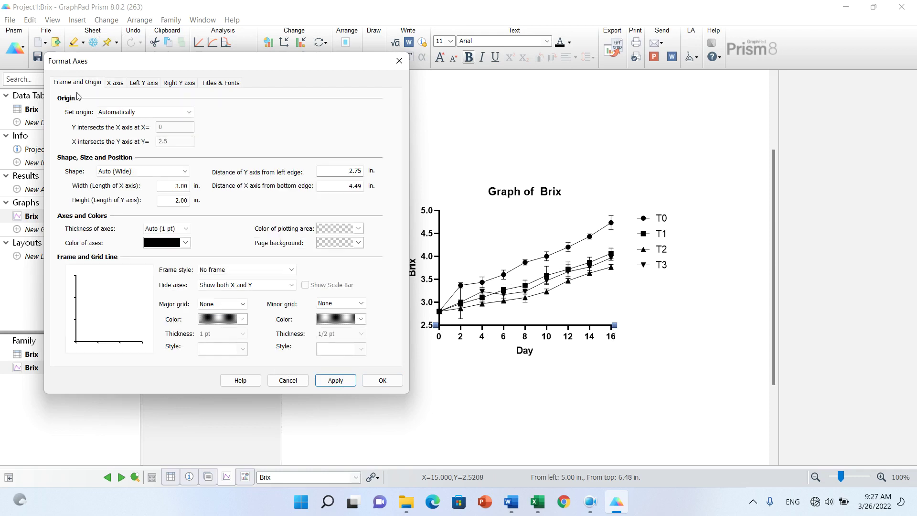
click(288, 271)
click(267, 287)
click(276, 271)
click(258, 295)
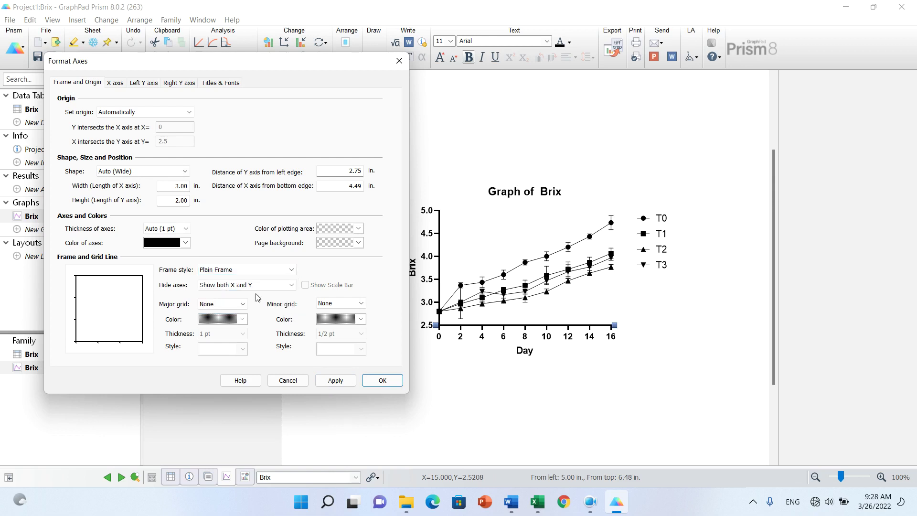
click(282, 270)
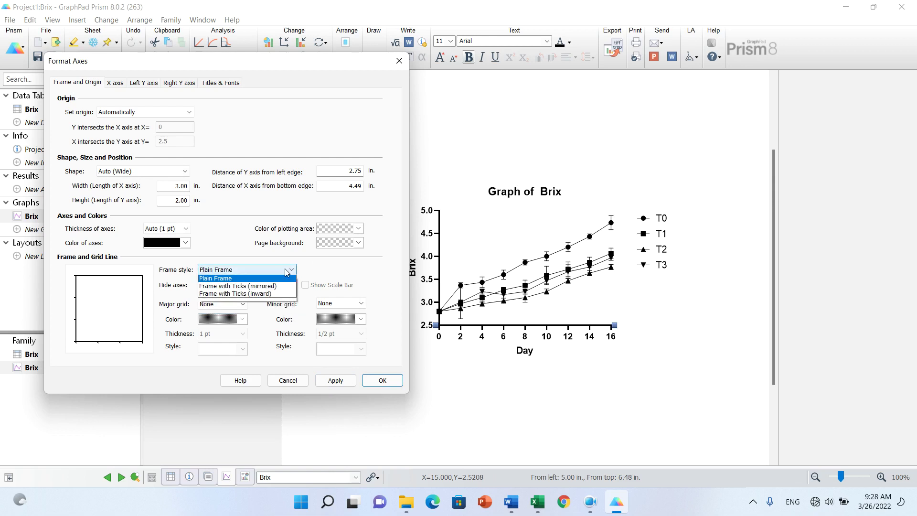
click(255, 304)
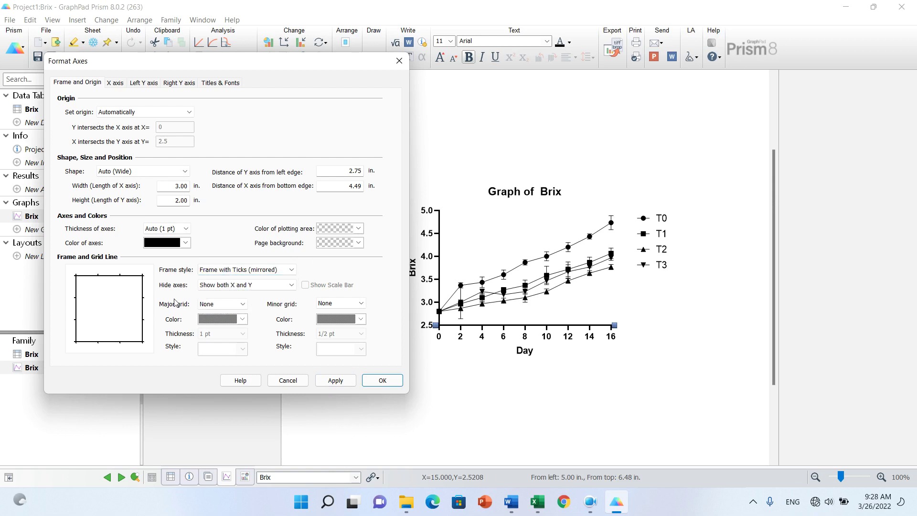
click(281, 269)
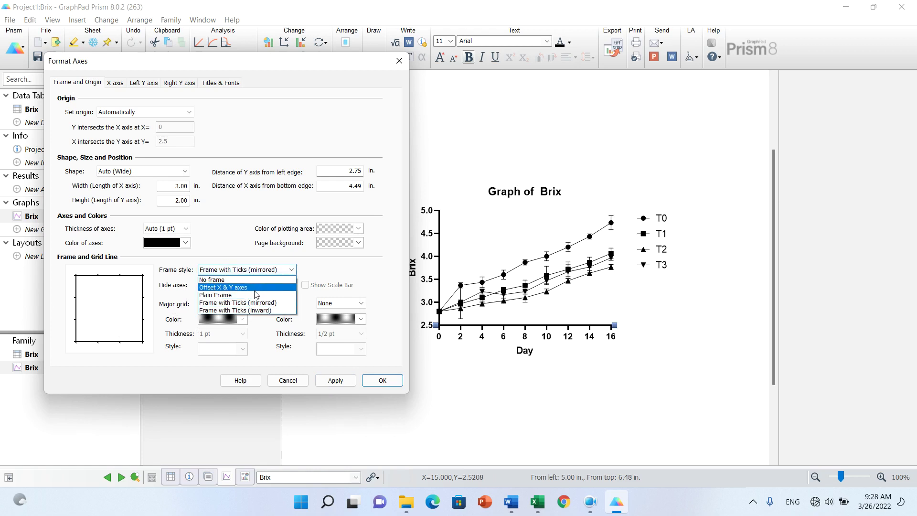
click(256, 295)
click(336, 381)
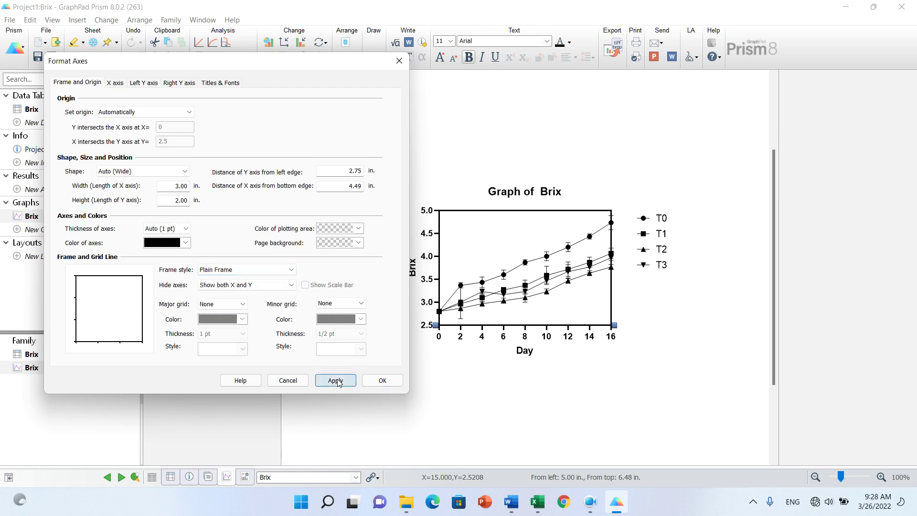
click(382, 382)
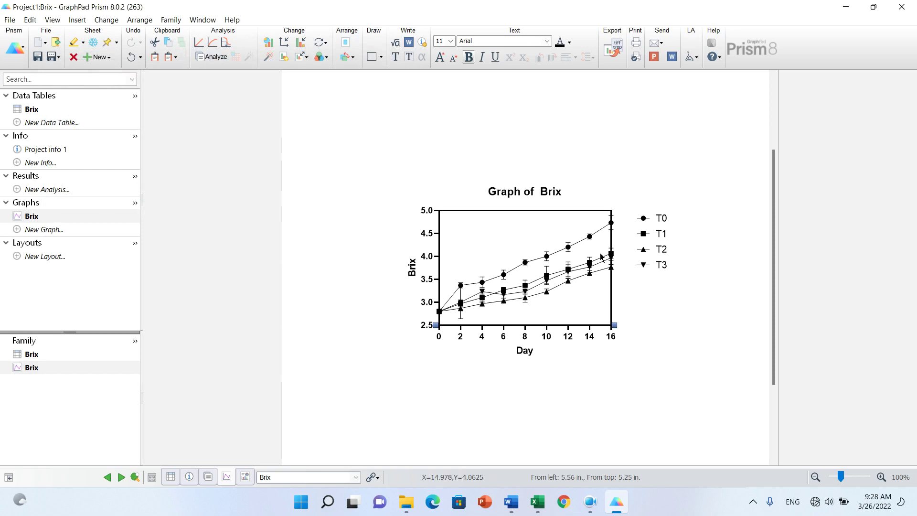
right_click(590, 238)
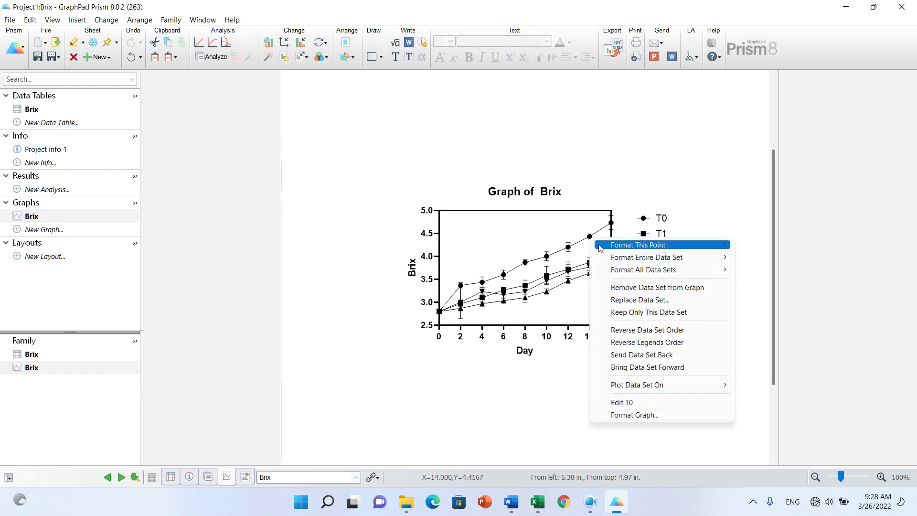
- Set the T0 data set's colour to pink in Format Graph and apply it
click(616, 415)
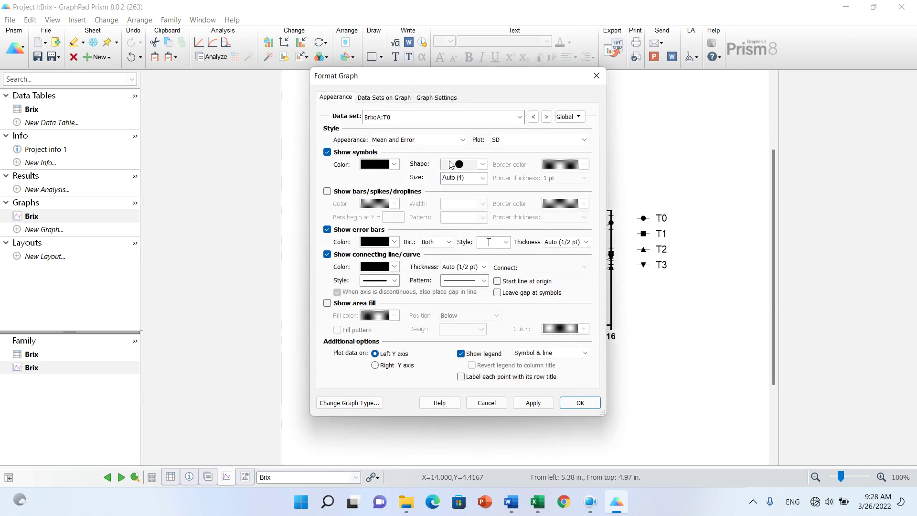
click(483, 164)
click(483, 164)
click(394, 164)
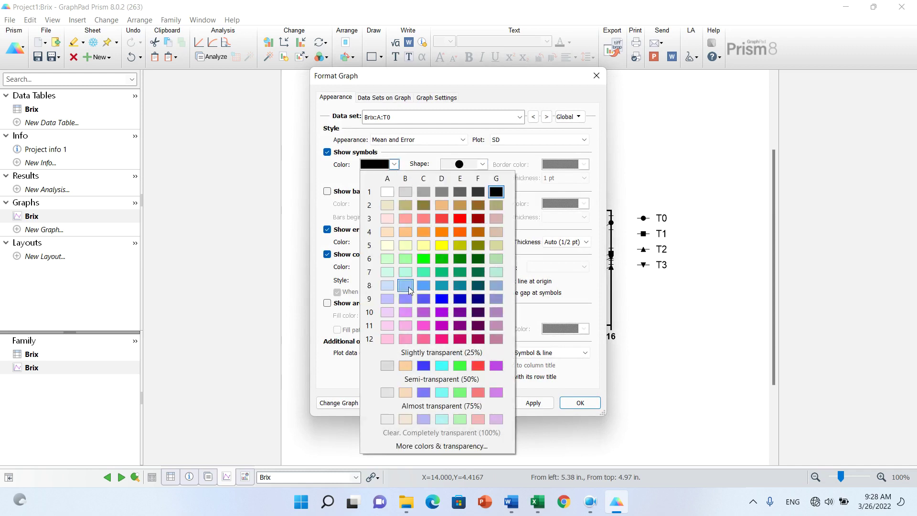
click(424, 326)
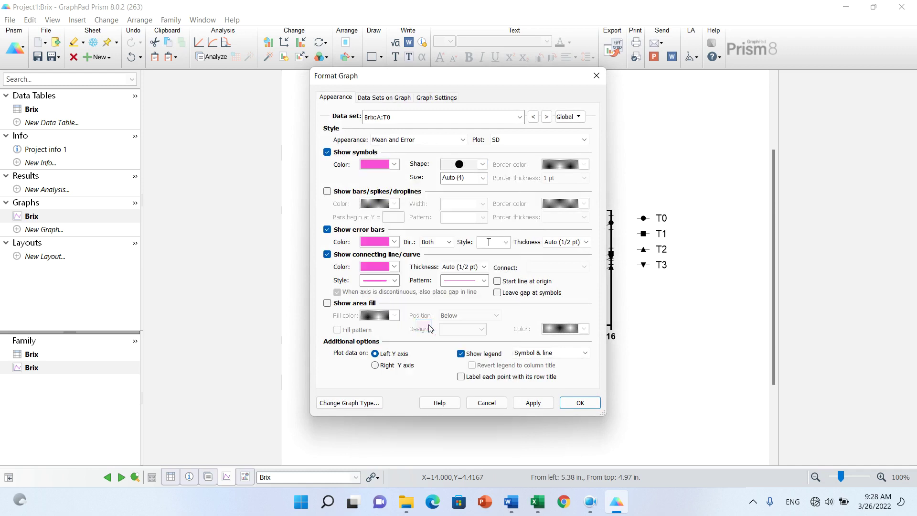
click(533, 403)
click(580, 402)
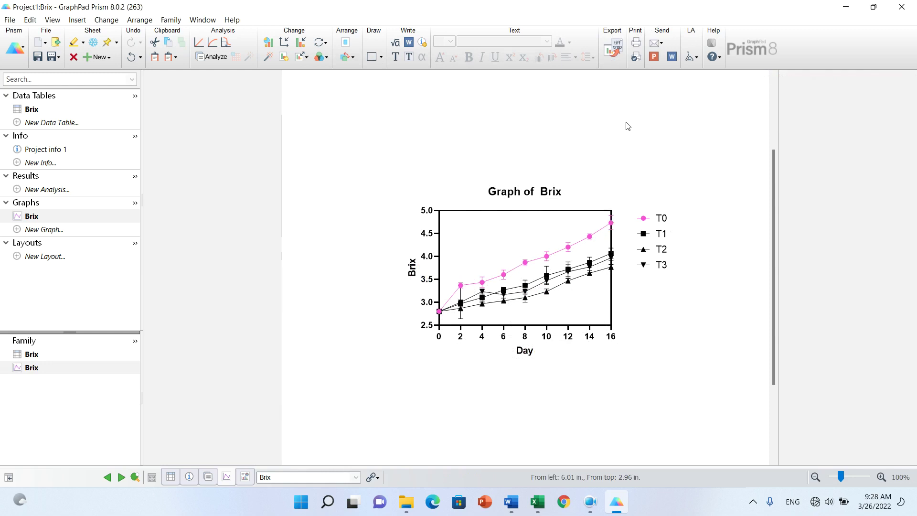
click(846, 7)
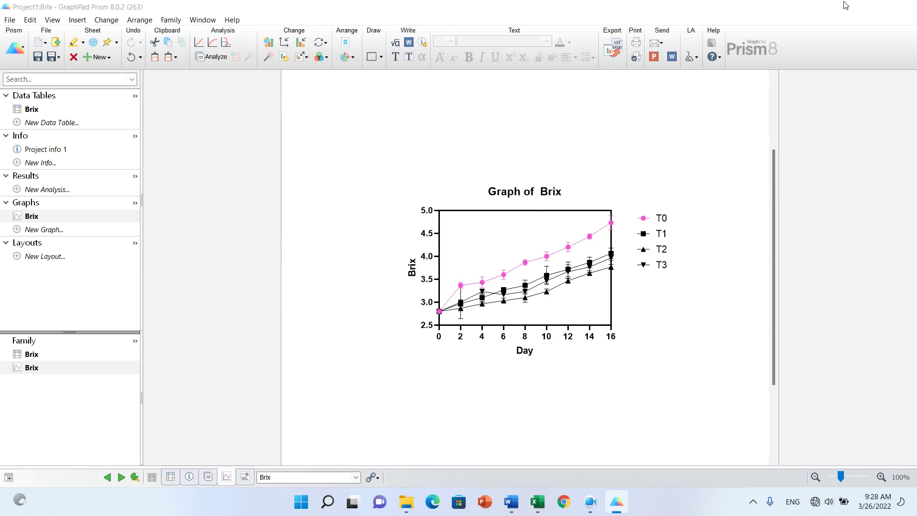
click(285, 201)
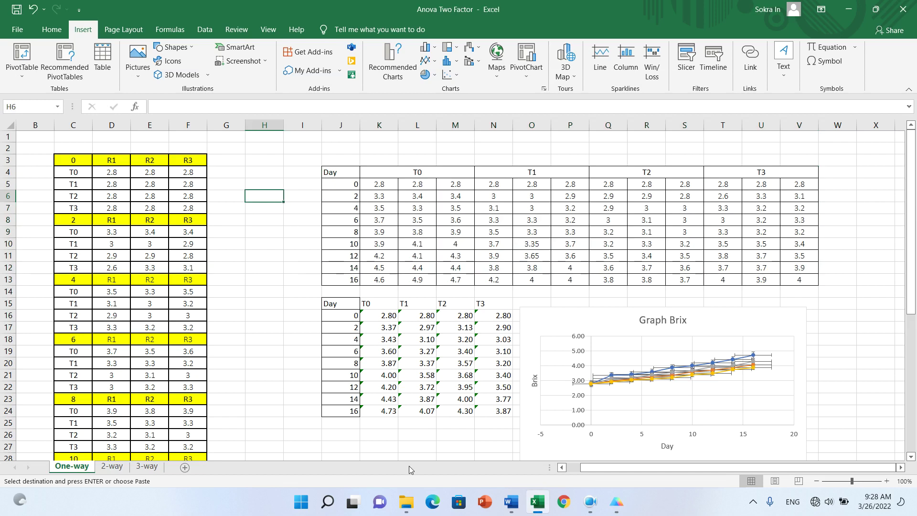
click(511, 501)
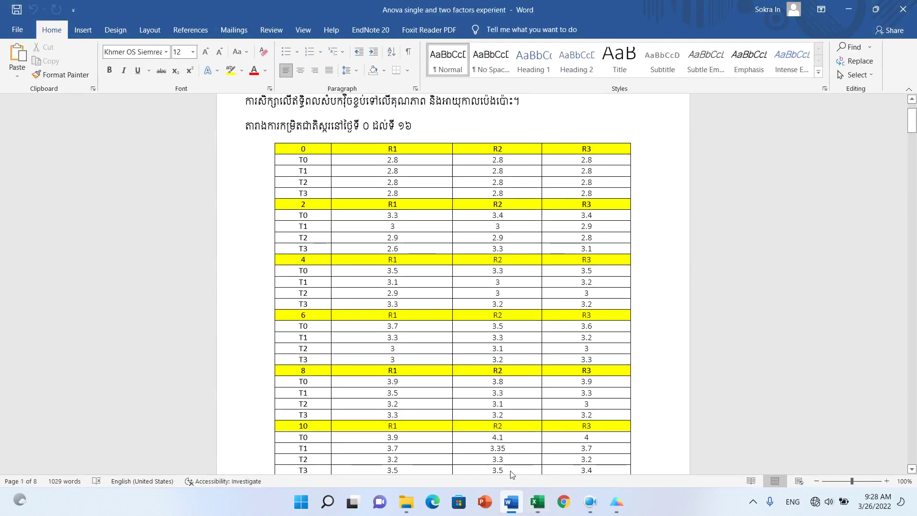
scroll(913, 131, down, 10)
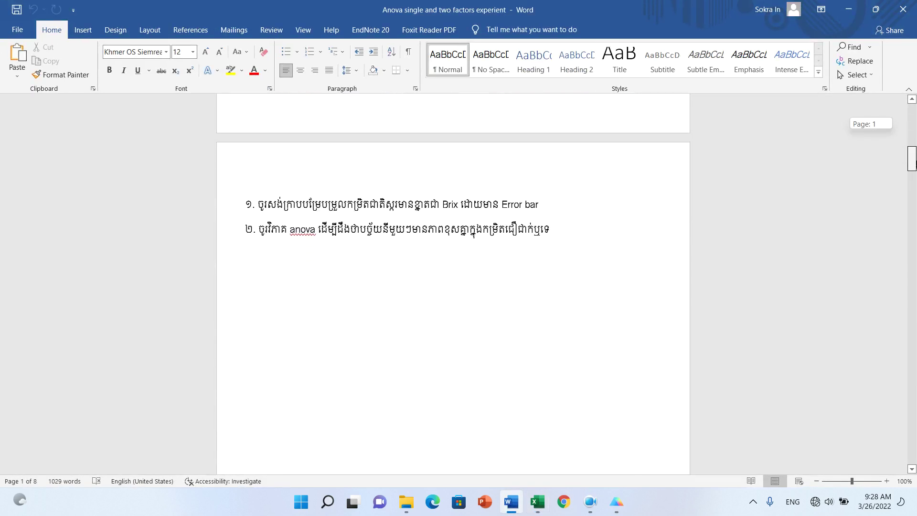
drag(256, 229, 548, 231)
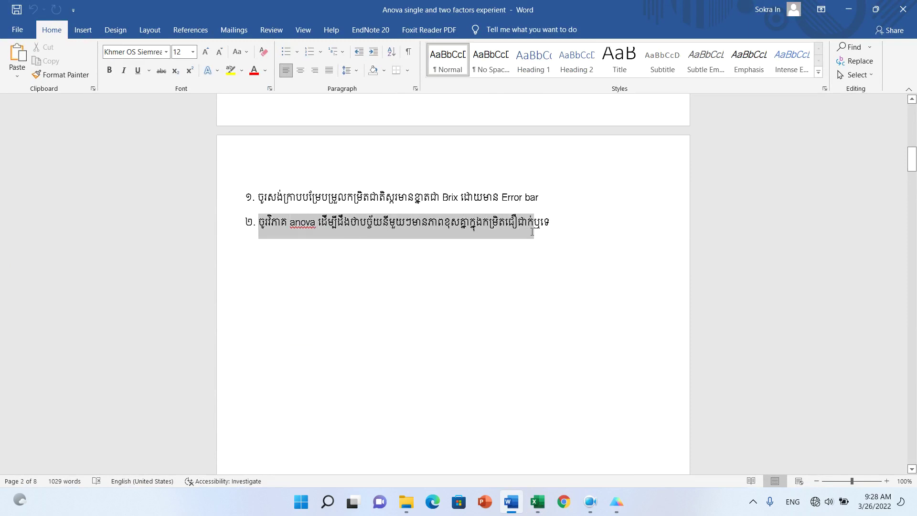
click(307, 235)
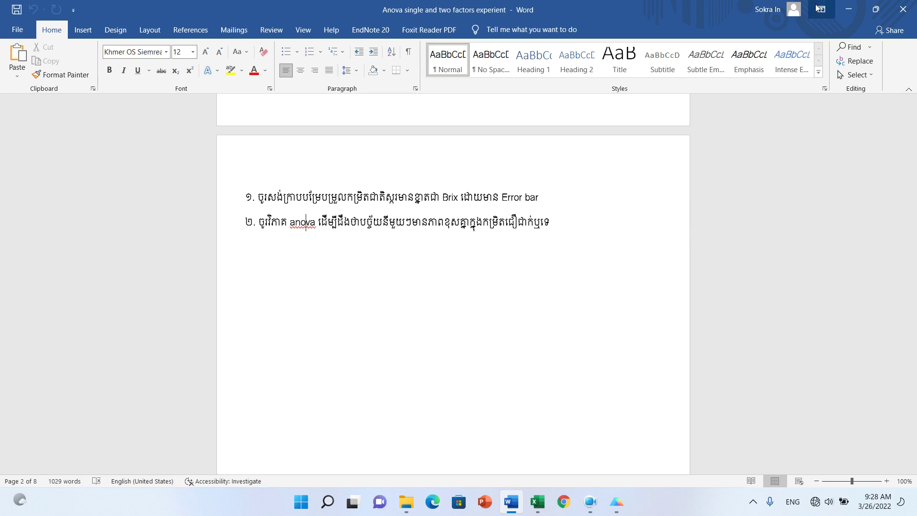
click(837, 10)
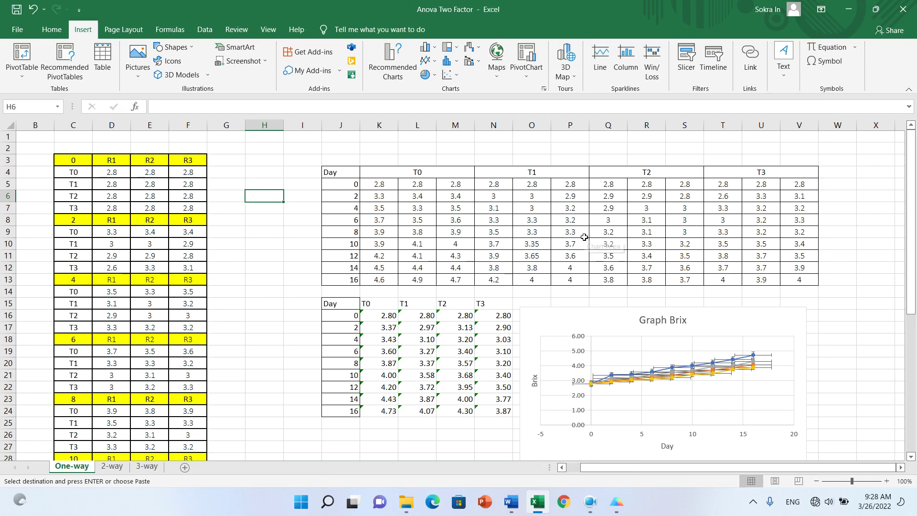
- Scroll down to the day-16 readings and select the T0–T3 treatment rows
drag(910, 204, 910, 344)
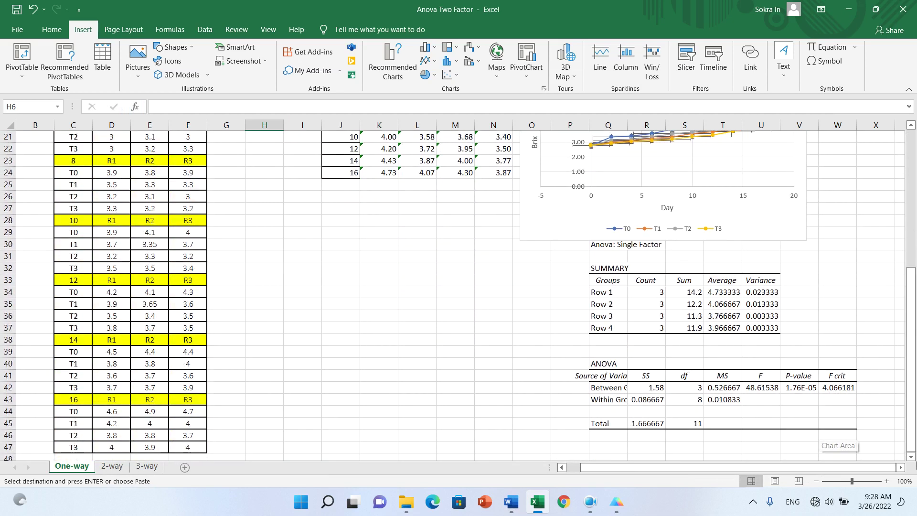
click(912, 457)
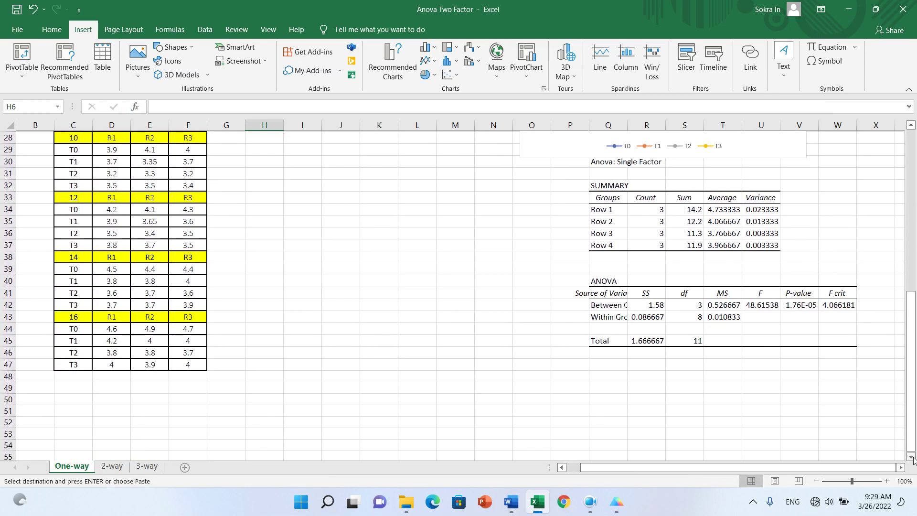
click(465, 309)
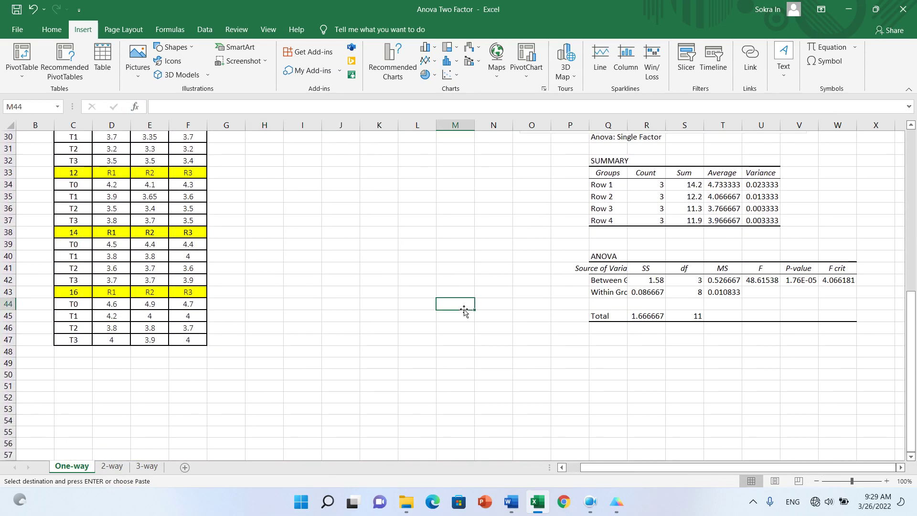
drag(73, 304, 188, 340)
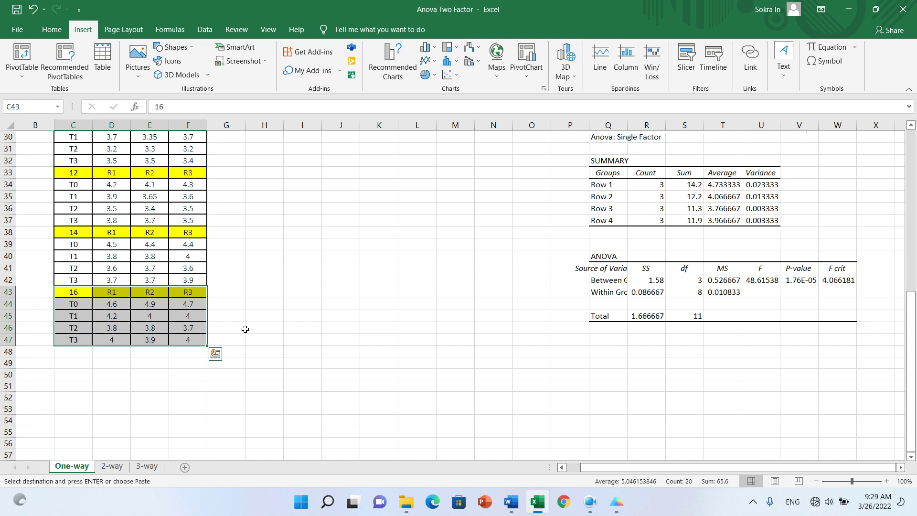
click(76, 303)
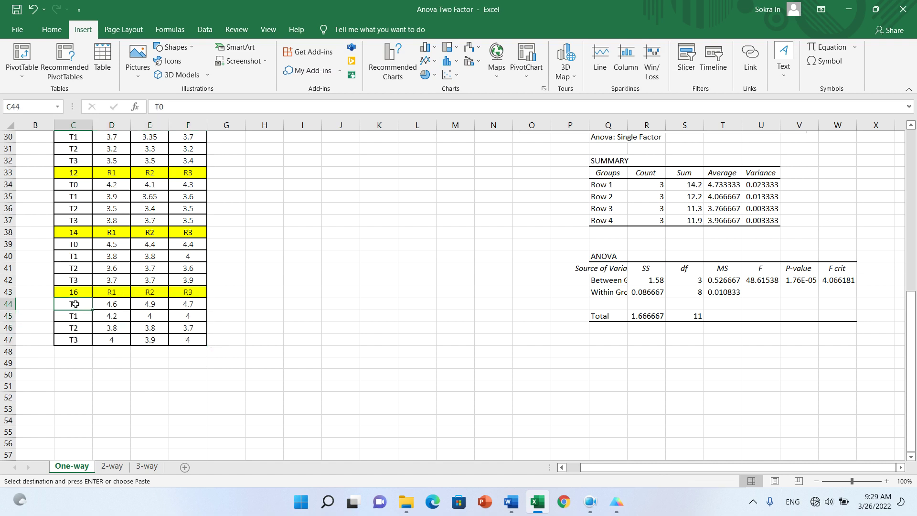
drag(75, 304, 188, 305)
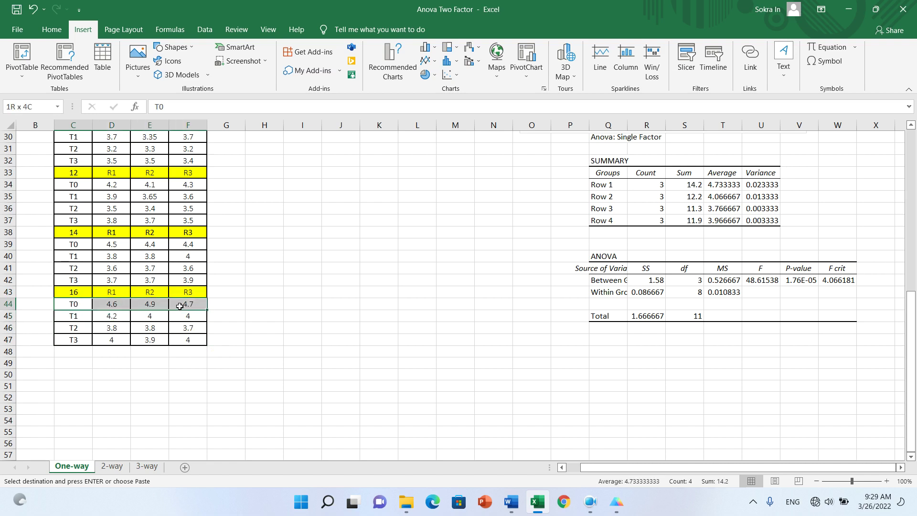
click(67, 319)
click(68, 327)
click(70, 341)
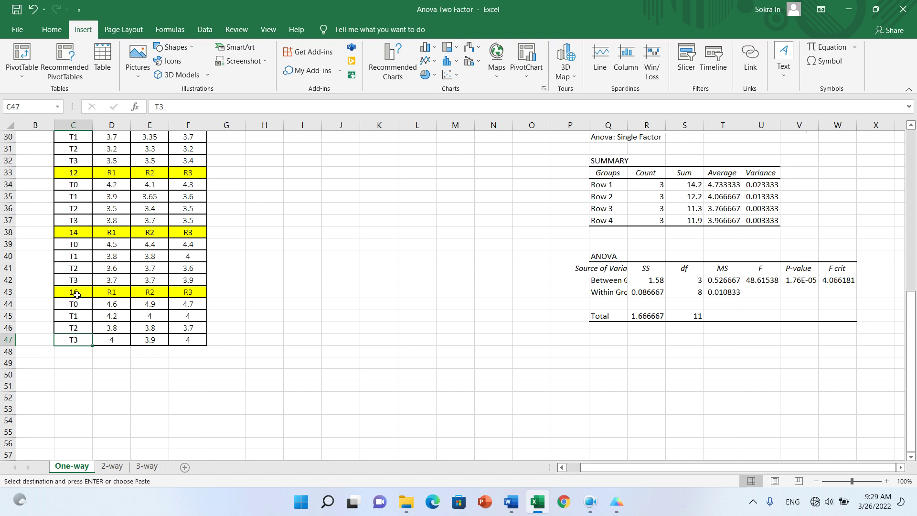
- Copy the whole day-16 T0–T3 block with its header and paste it at cell I44
drag(73, 301, 199, 337)
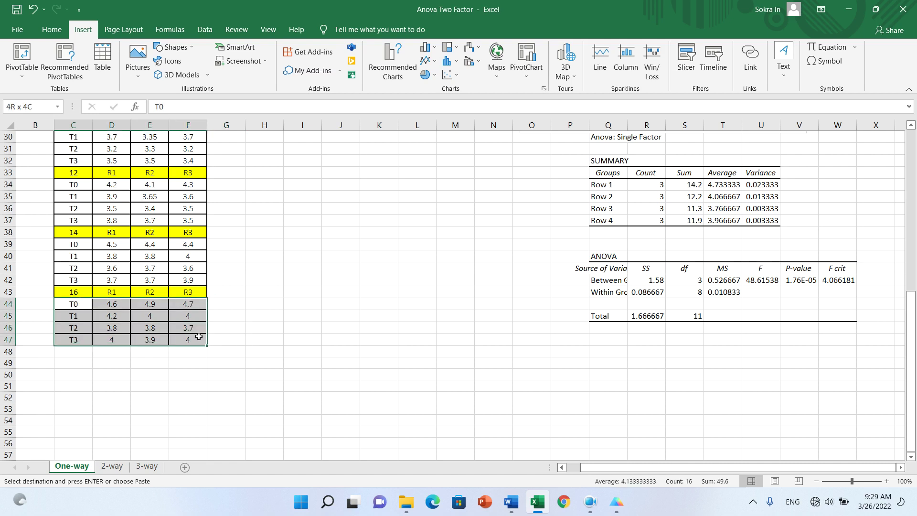
drag(82, 293, 181, 344)
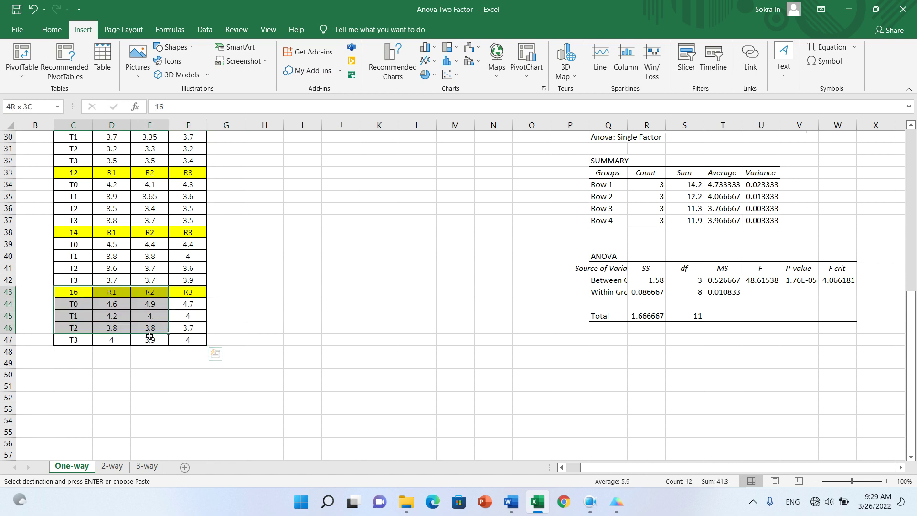
key(ctrl+c)
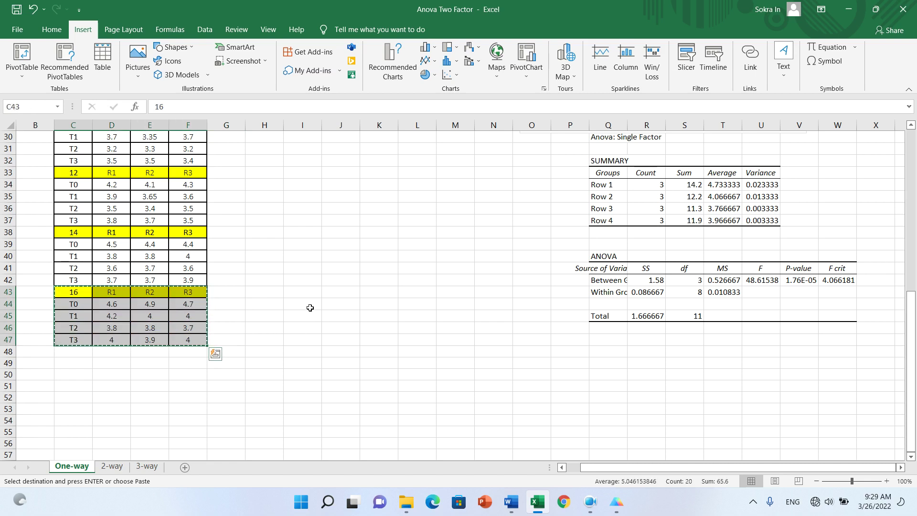
click(312, 301)
key(Return)
click(564, 313)
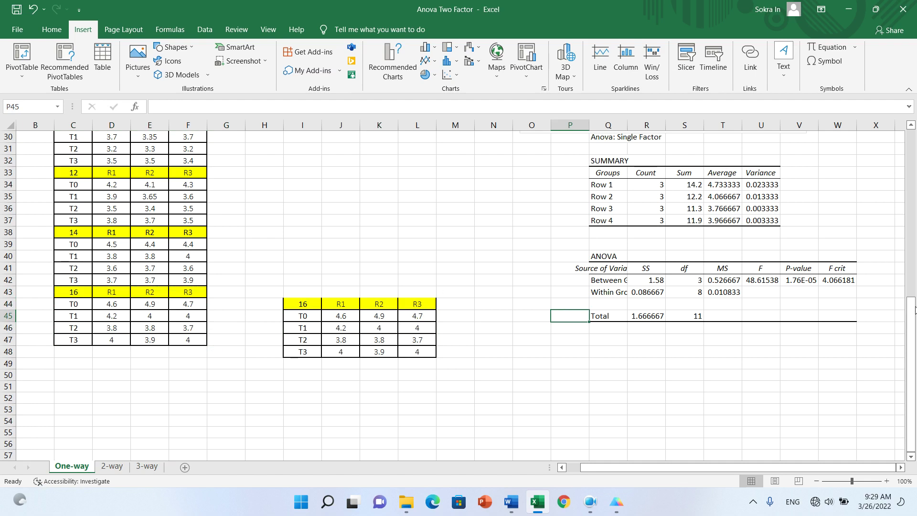
mouse_move(912, 308)
mouse_down()
mouse_move(912, 290)
mouse_move(912, 310)
mouse_up()
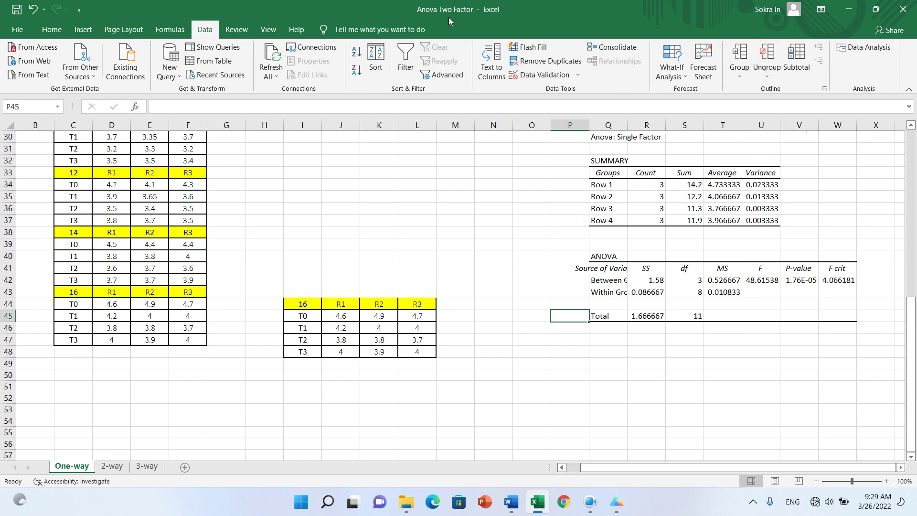
click(17, 28)
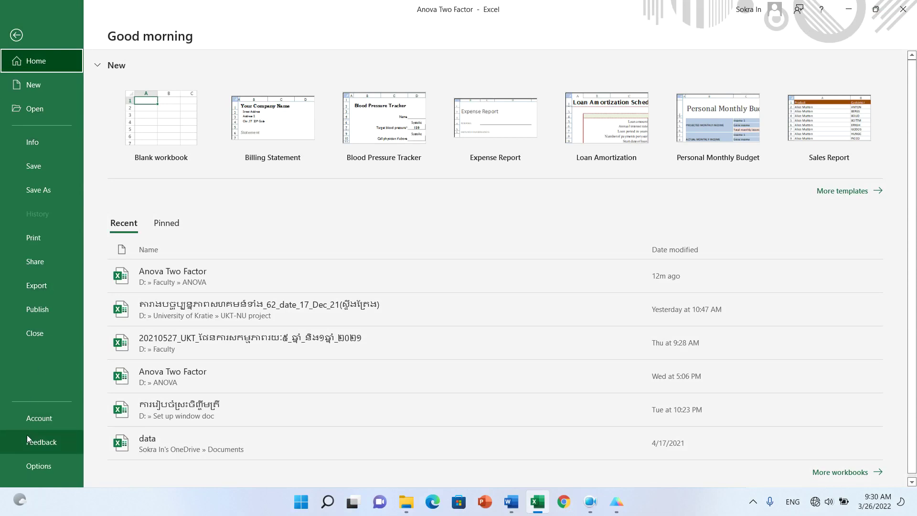
click(33, 466)
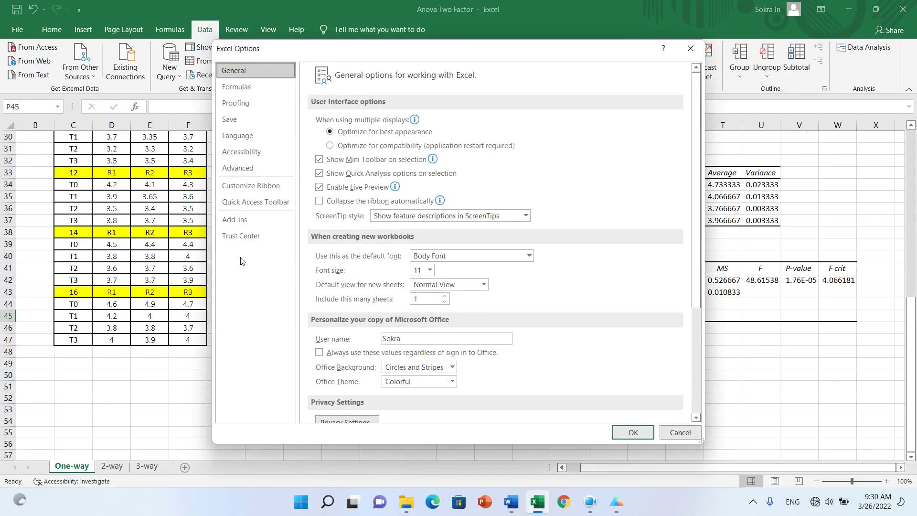
click(244, 220)
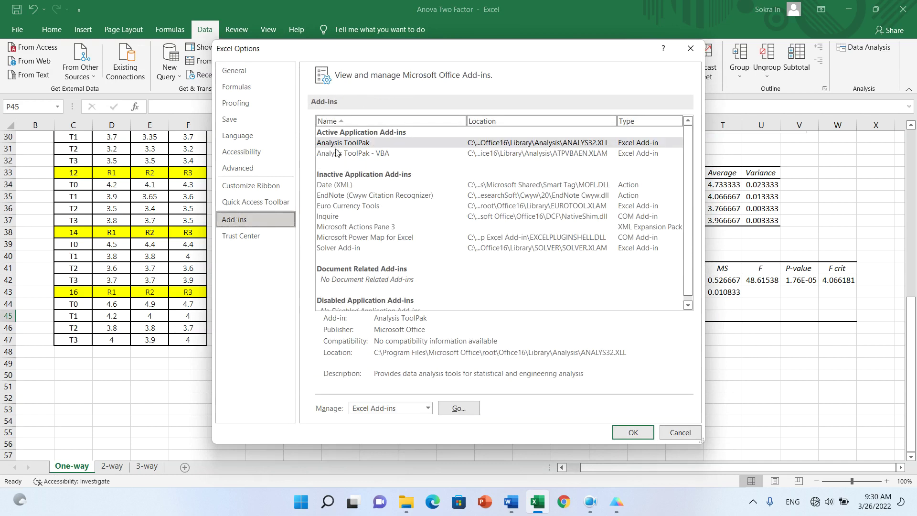
click(370, 144)
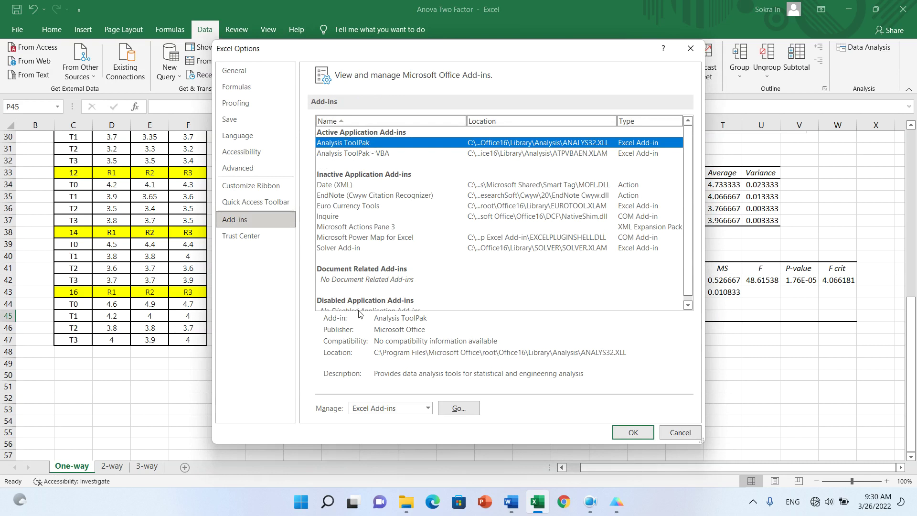
click(457, 409)
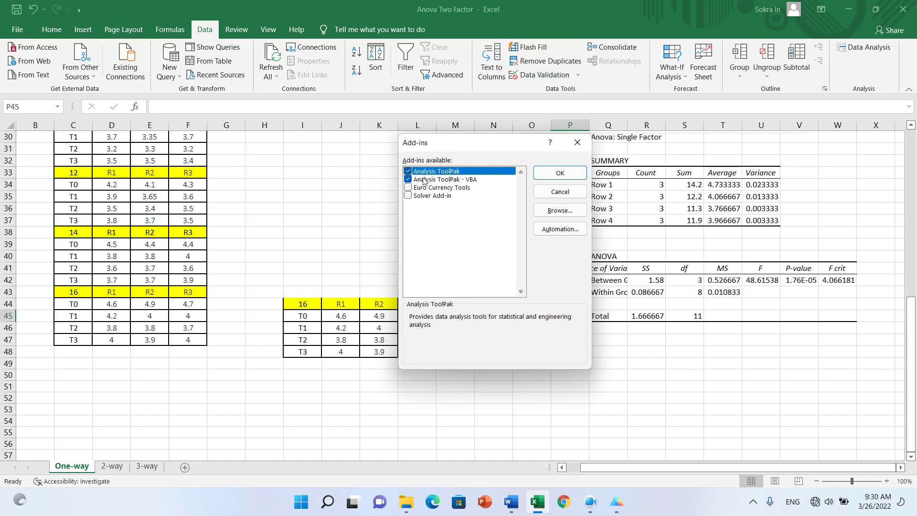
click(560, 174)
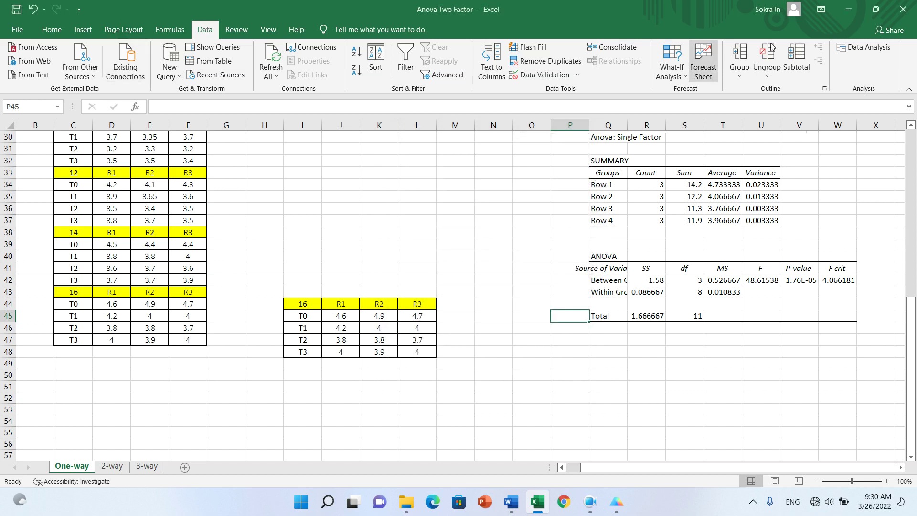
- Choose Anova: Single Factor from the Data Analysis tools list and confirm
click(858, 50)
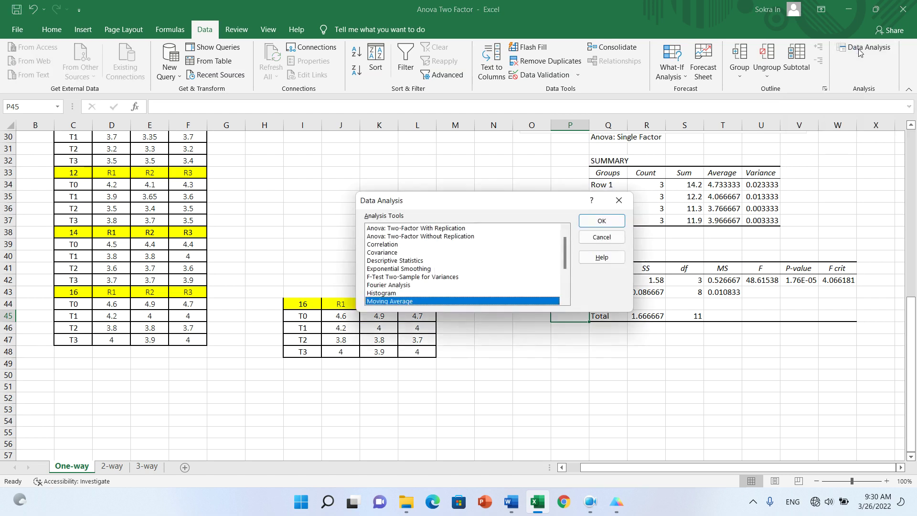
drag(565, 241, 565, 237)
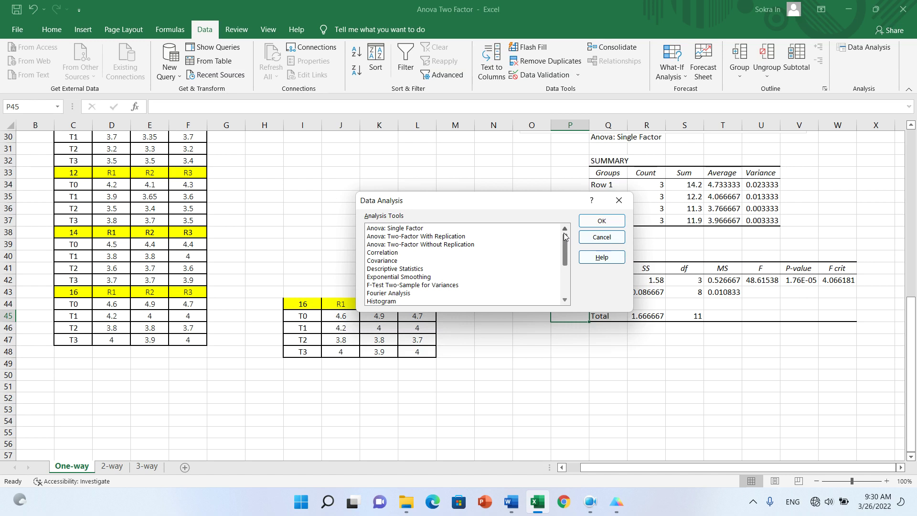
click(403, 229)
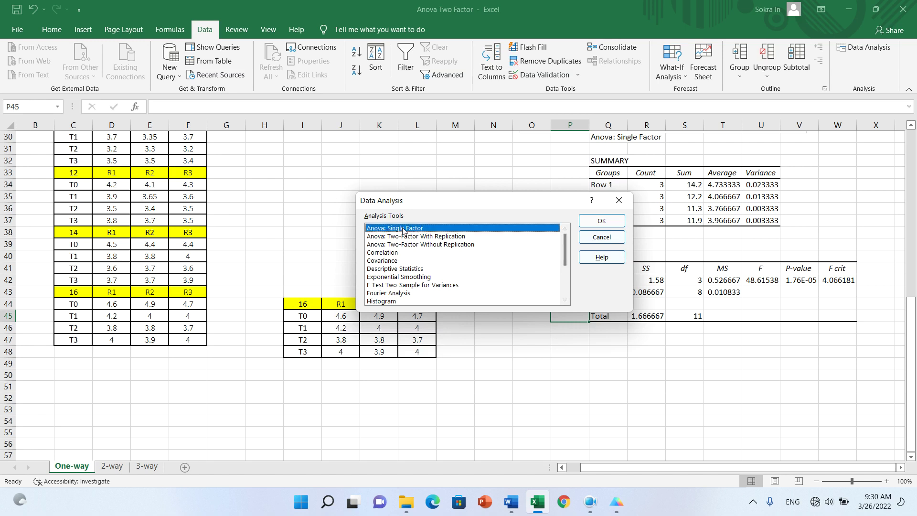
click(597, 223)
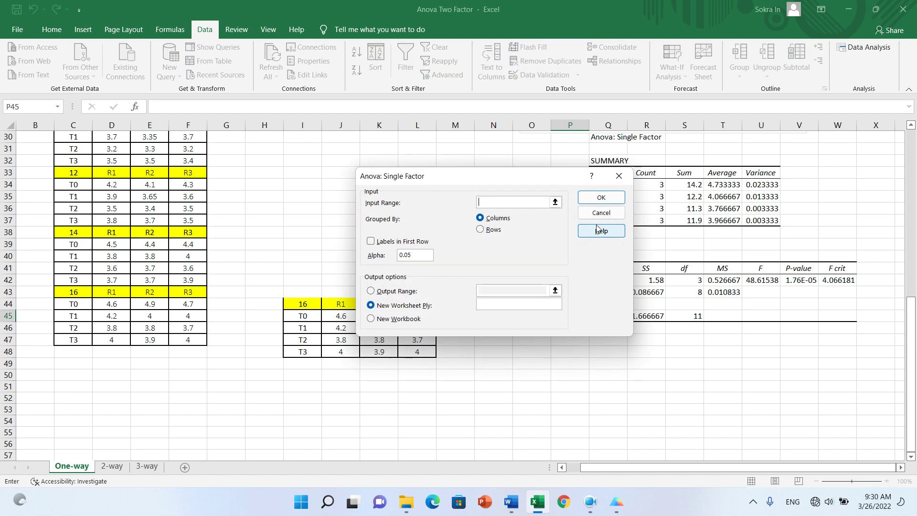
- Set the ANOVA input range (J45:L48, then I48), group by Rows, and choose Output Range
drag(500, 176, 620, 145)
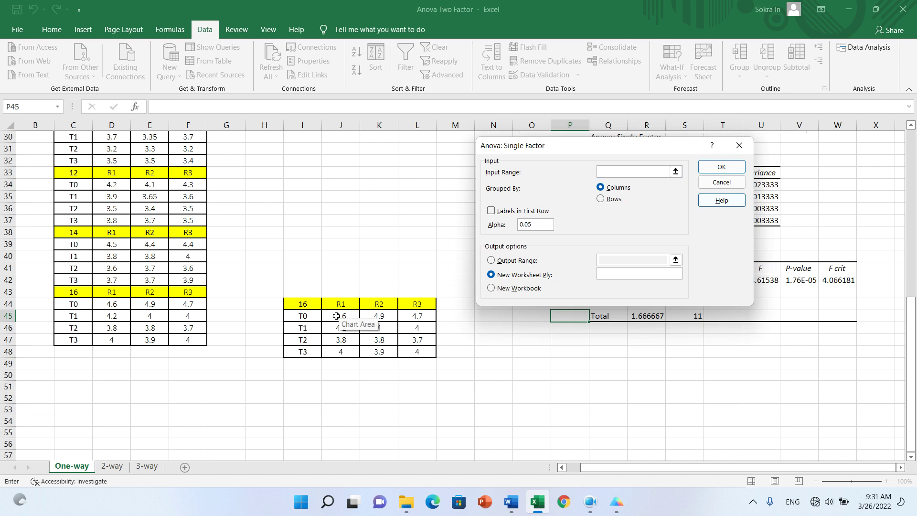
drag(340, 315, 407, 349)
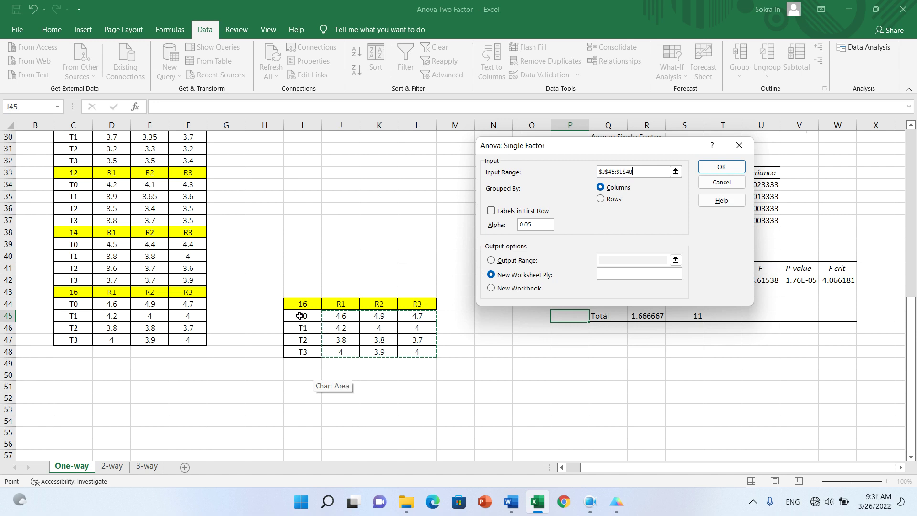
click(300, 316)
click(301, 352)
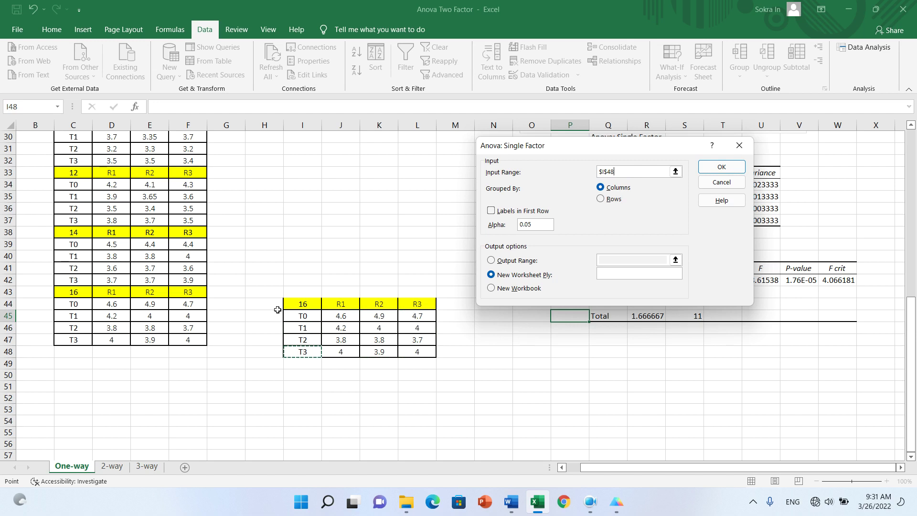
click(602, 200)
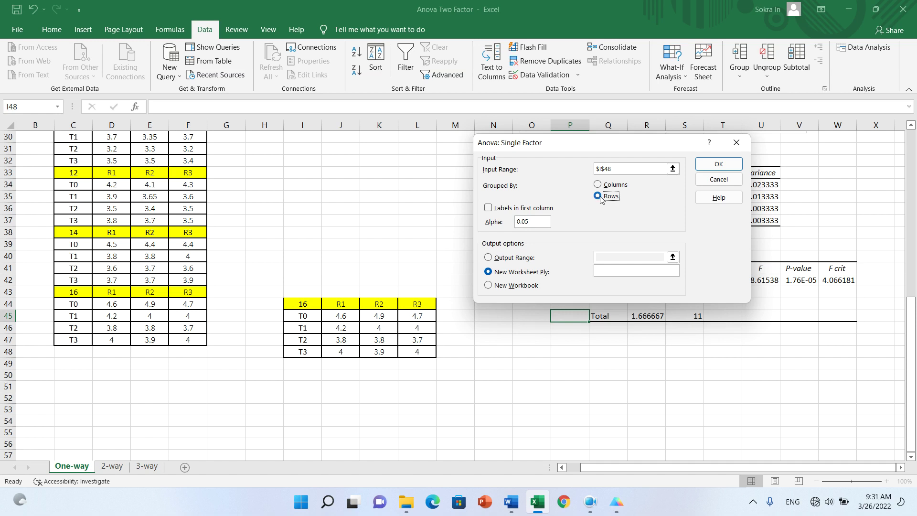
click(488, 258)
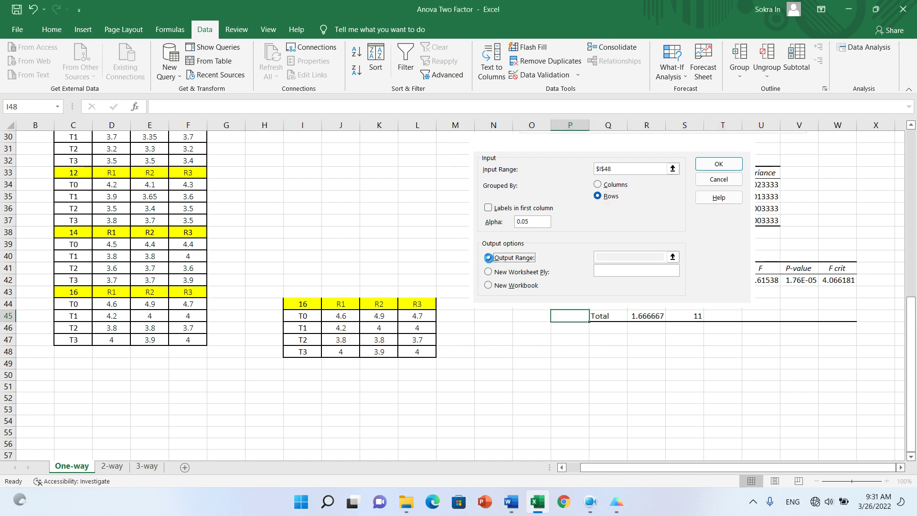
- Set the output range to $I$51 and run the ANOVA, dismissing the non-numeric data errors
click(613, 255)
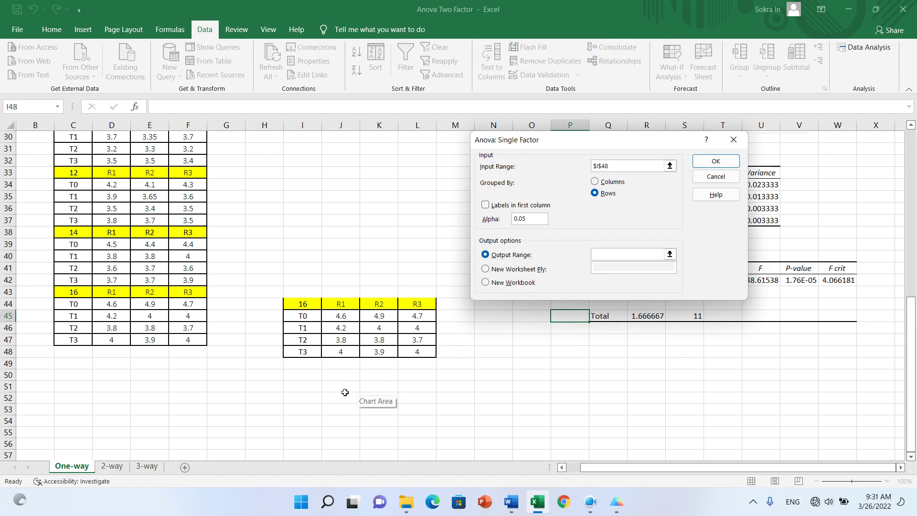
click(305, 388)
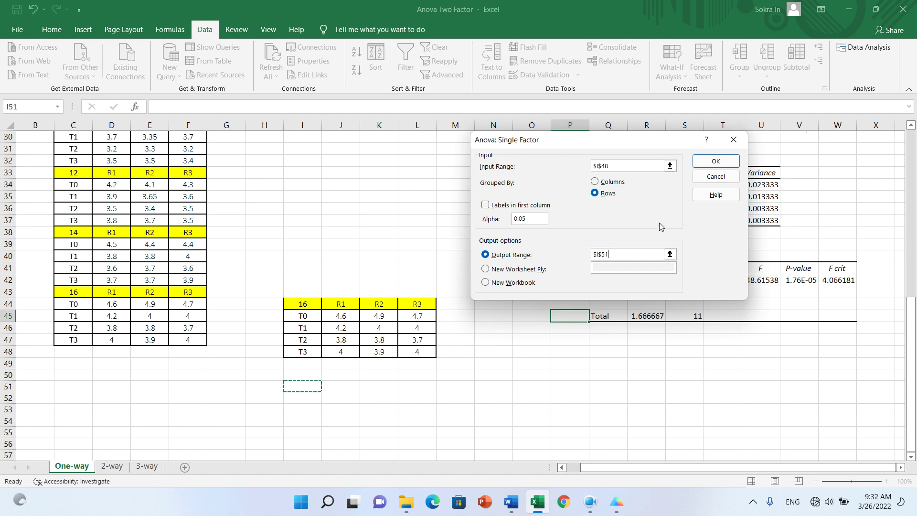
click(715, 162)
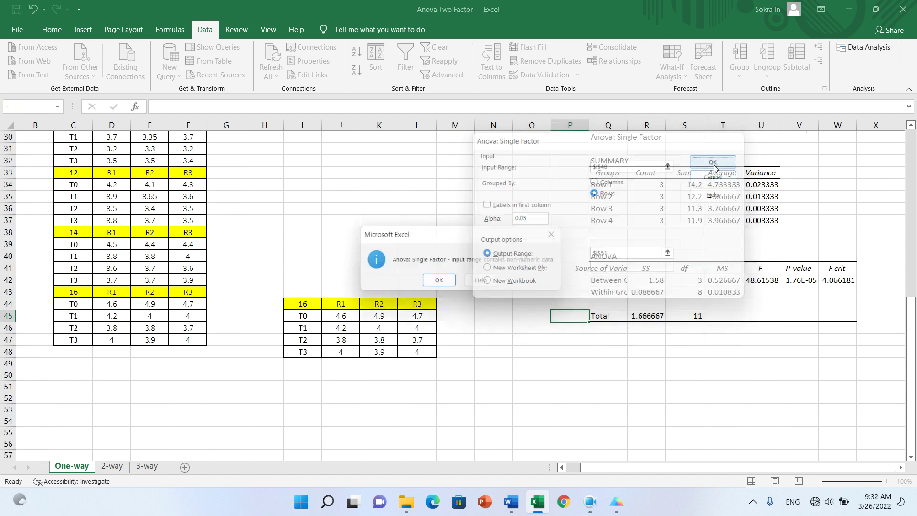
click(440, 282)
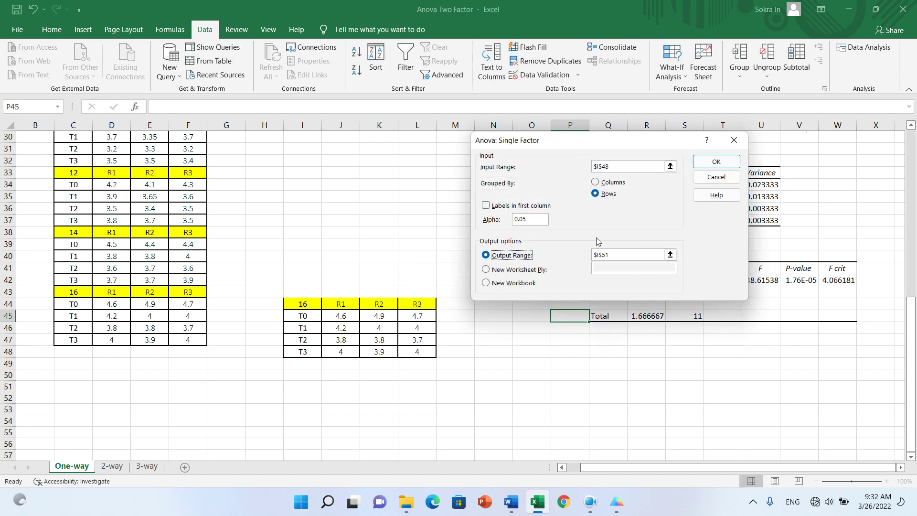
click(712, 163)
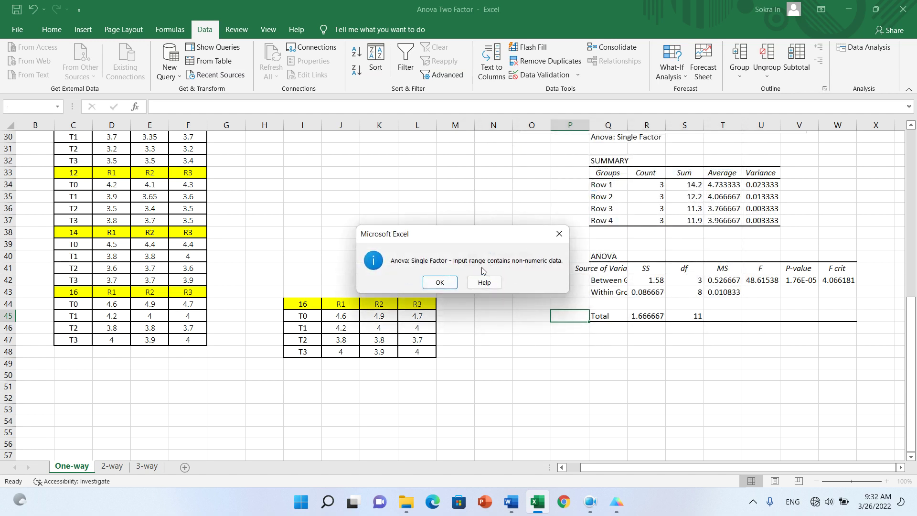
click(449, 285)
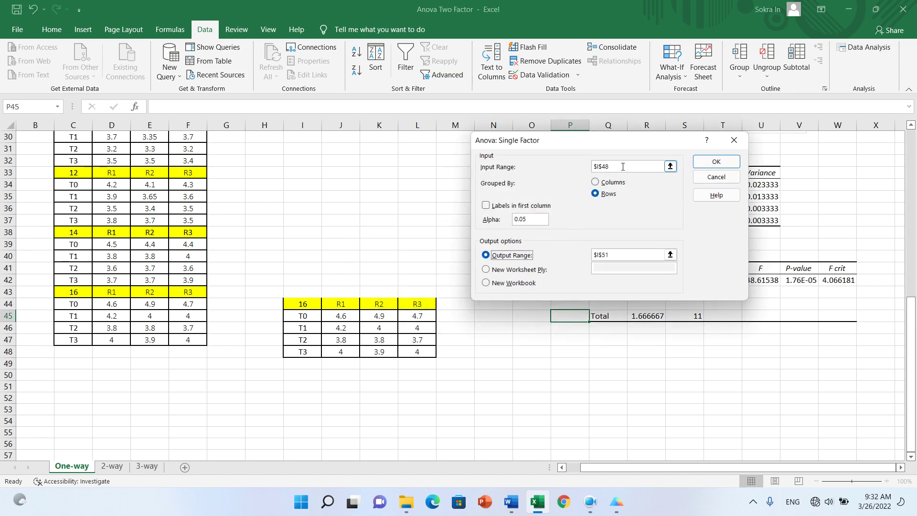
- Replace the input range with J45:L48 and rerun, giving F 48.61538 and P-value 1.76E-05
drag(623, 164, 581, 169)
key(BackSpace)
drag(341, 315, 407, 347)
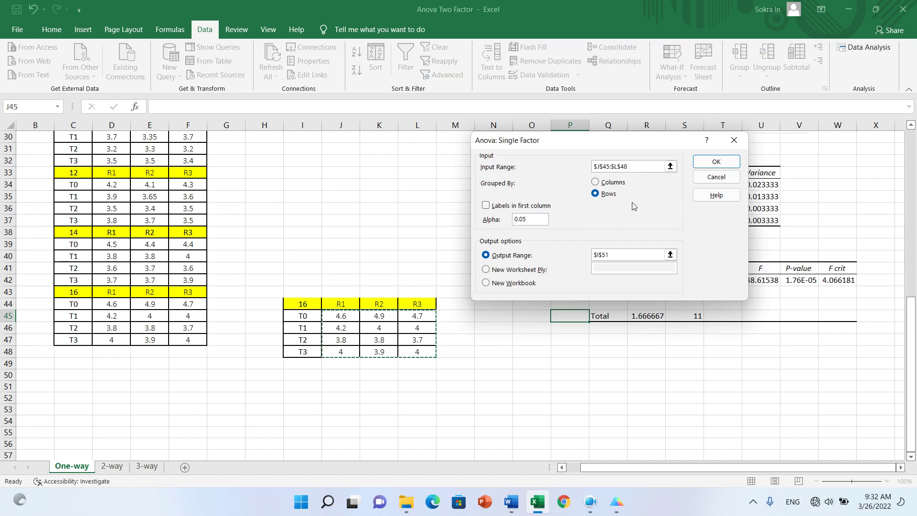
click(703, 162)
drag(912, 301, 913, 456)
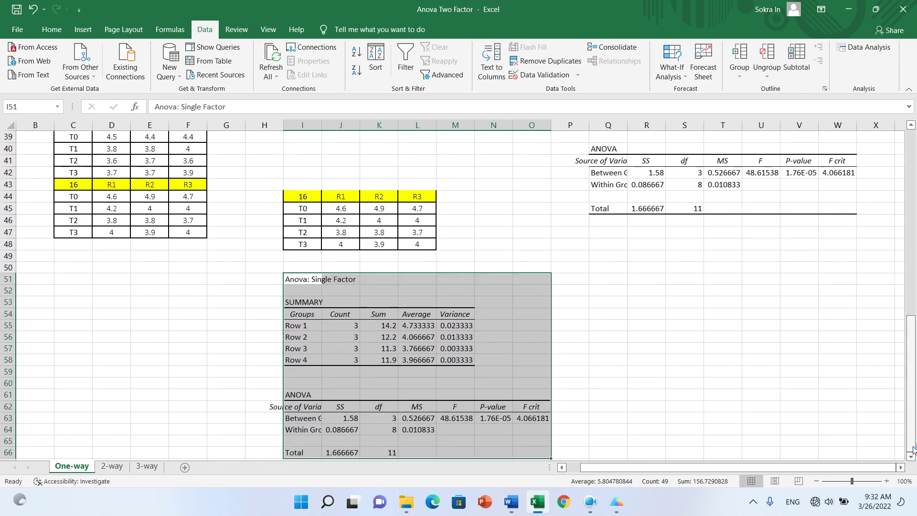
scroll(912, 456, down, 2)
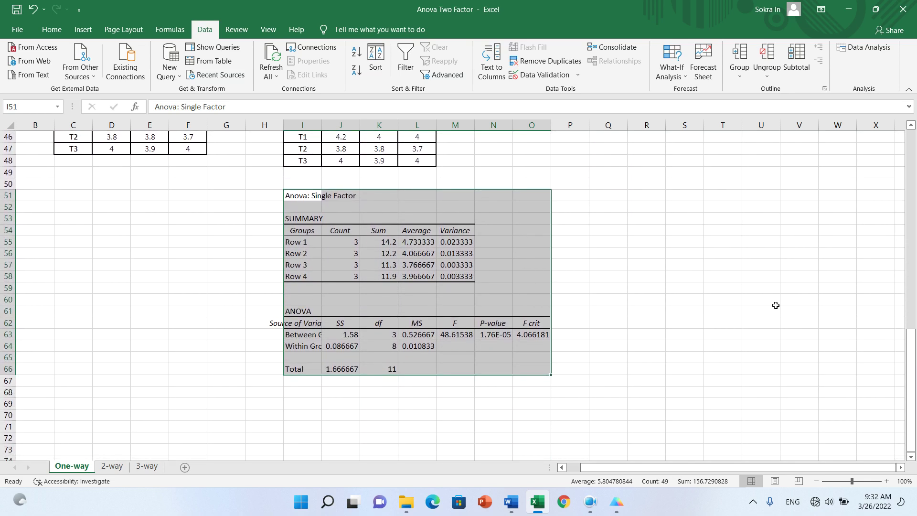
click(776, 308)
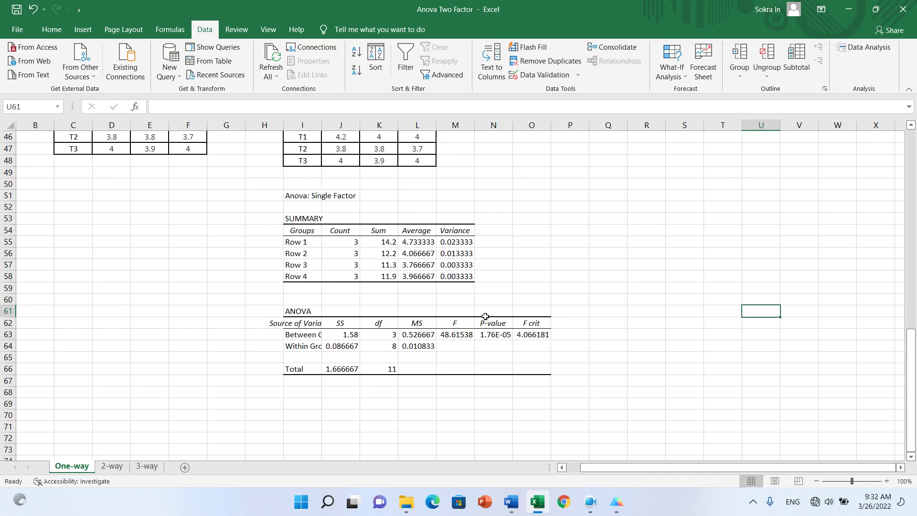
drag(293, 312, 540, 366)
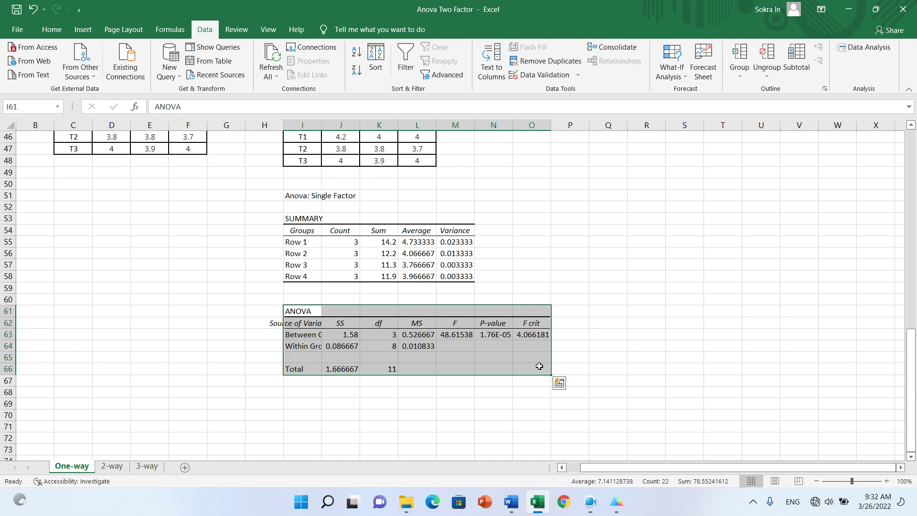
click(530, 323)
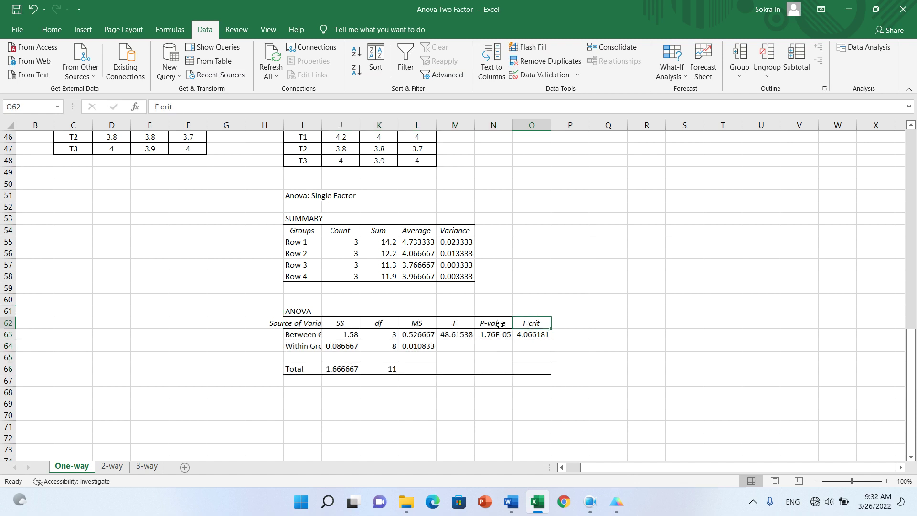
click(455, 332)
click(457, 324)
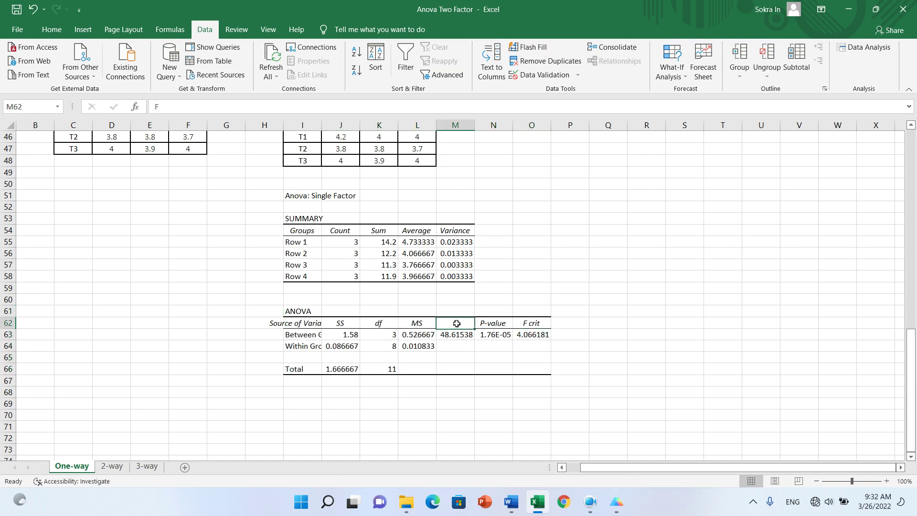
click(526, 323)
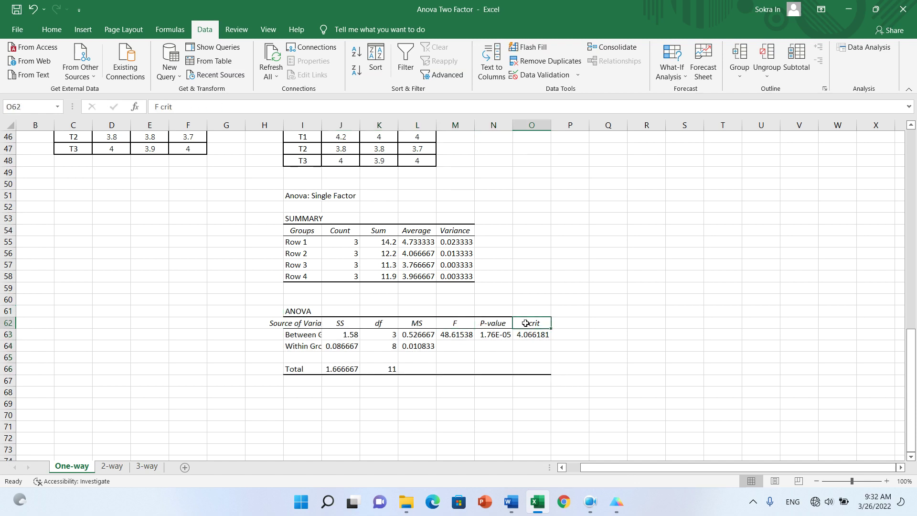
click(457, 324)
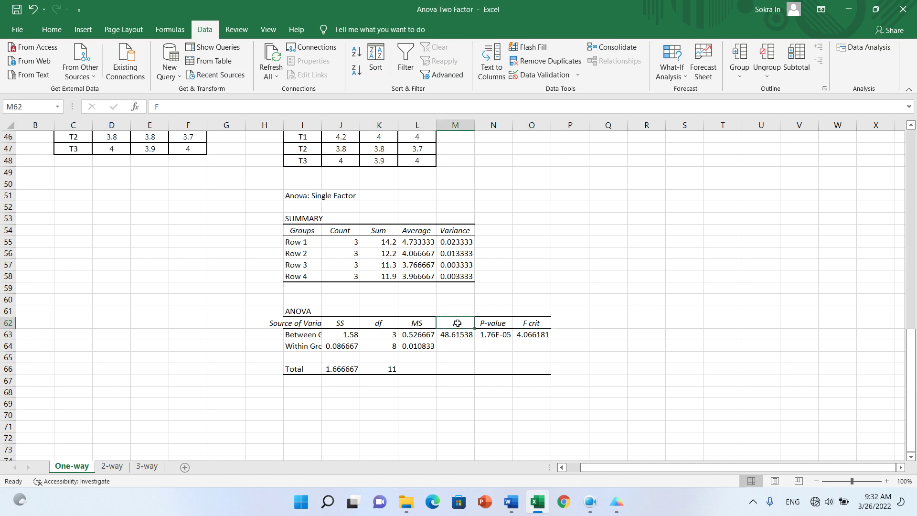
drag(457, 323, 455, 369)
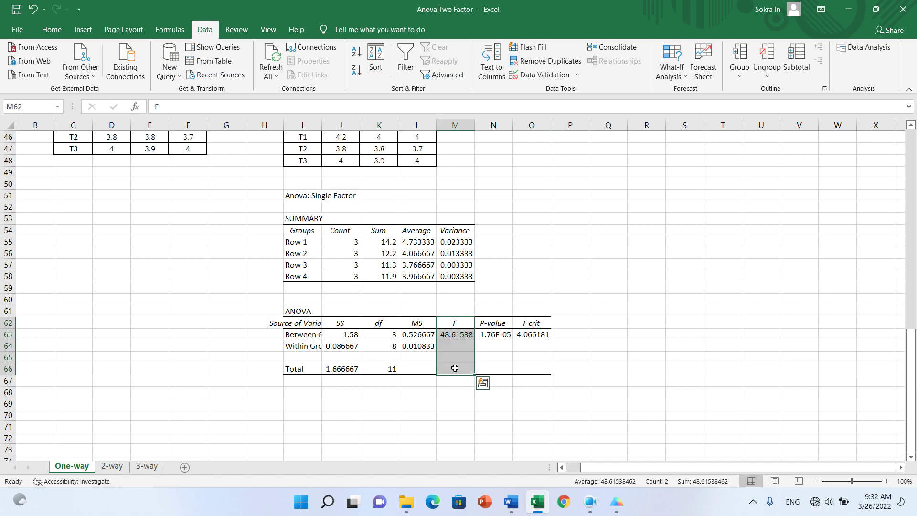
click(543, 322)
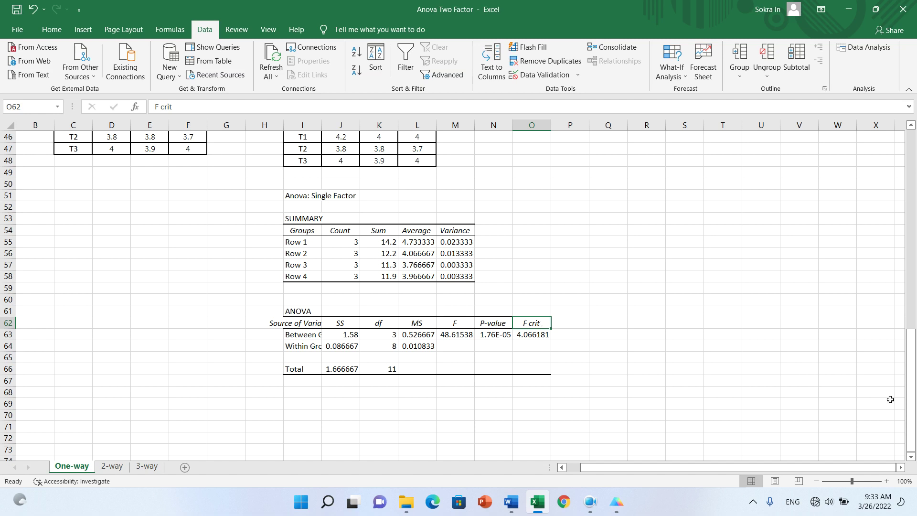
scroll(855, 371, up, 3)
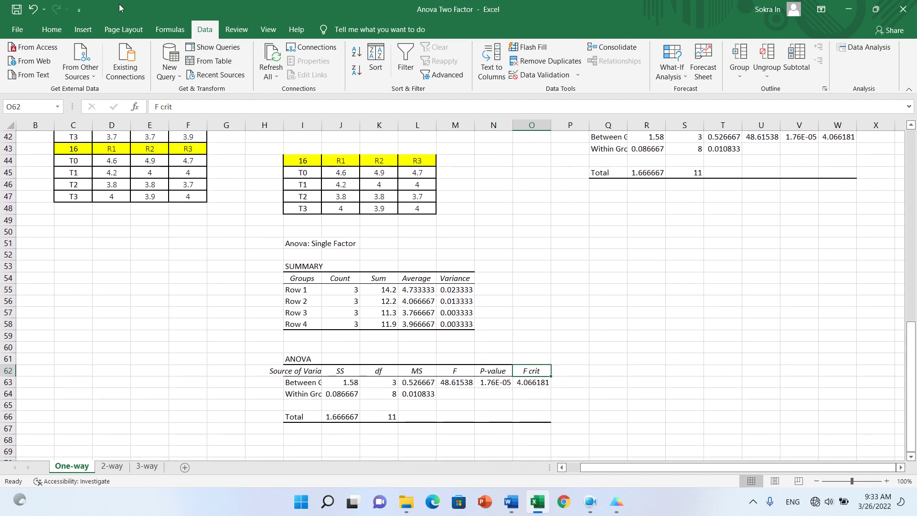
click(855, 62)
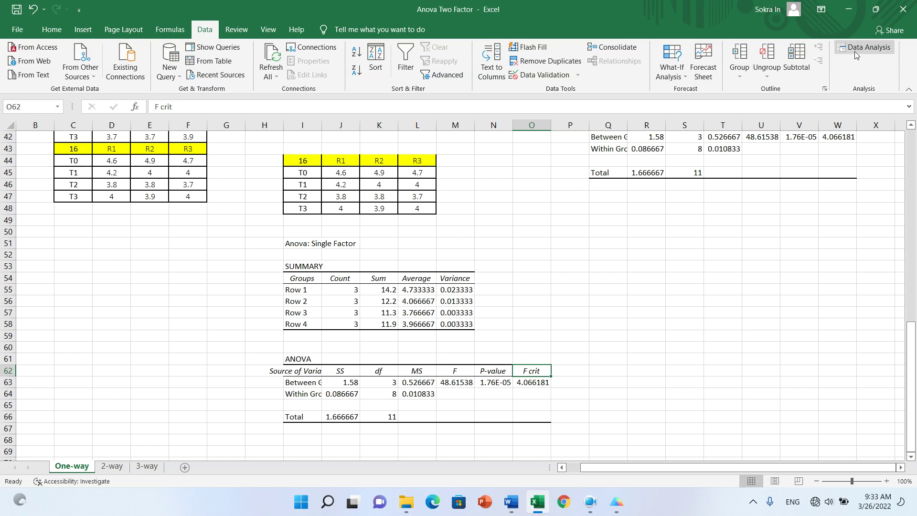
click(710, 185)
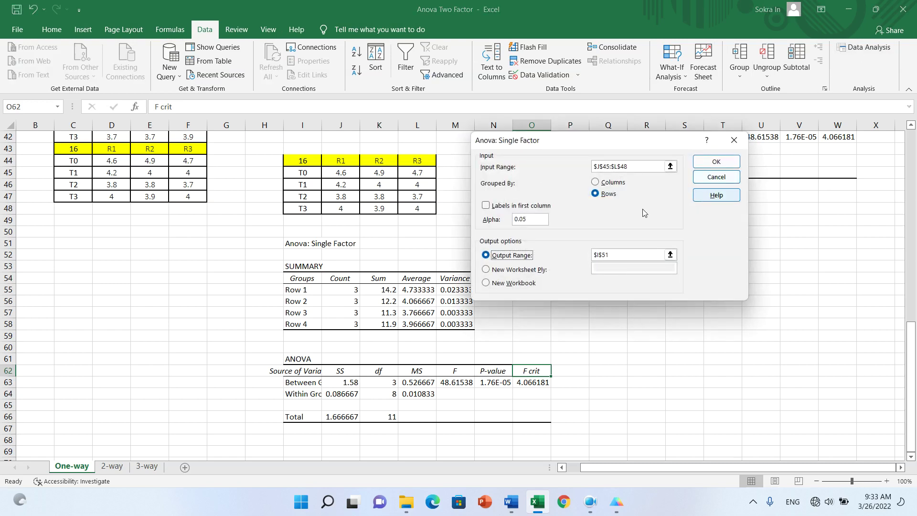
click(528, 218)
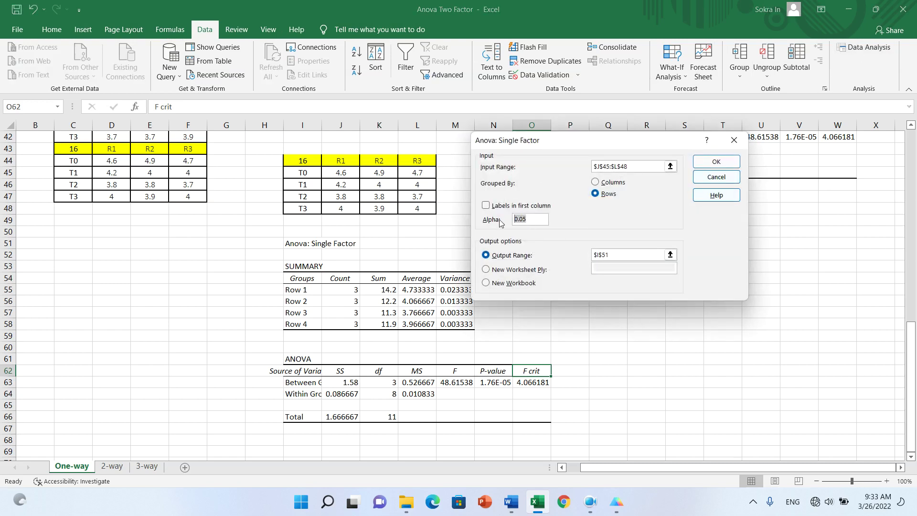
drag(539, 218, 510, 221)
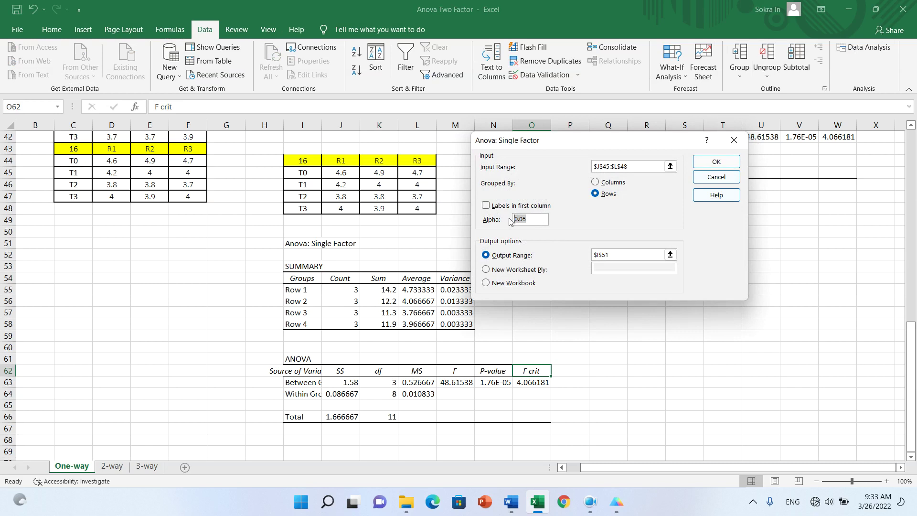
click(543, 218)
key(BackSpace)
text(1)
key(BackSpace)
text(5)
click(734, 140)
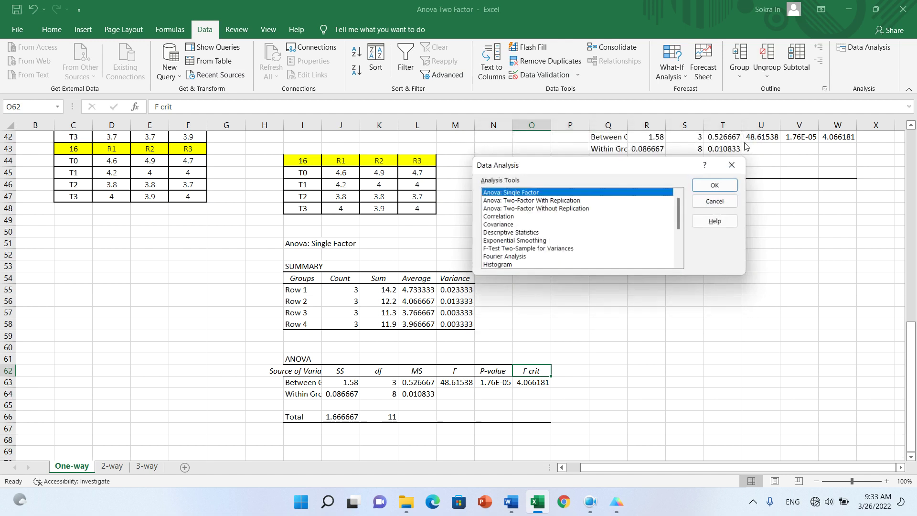
click(734, 164)
drag(912, 352, 913, 353)
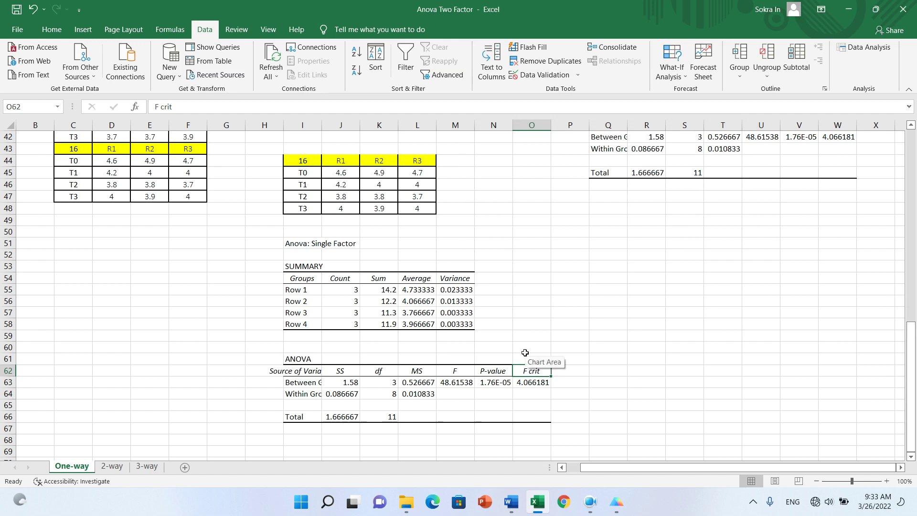
- Select the ANOVA P-value cell N63 (0.0000176150191228537) and copy it
click(456, 372)
click(541, 371)
click(462, 371)
click(533, 372)
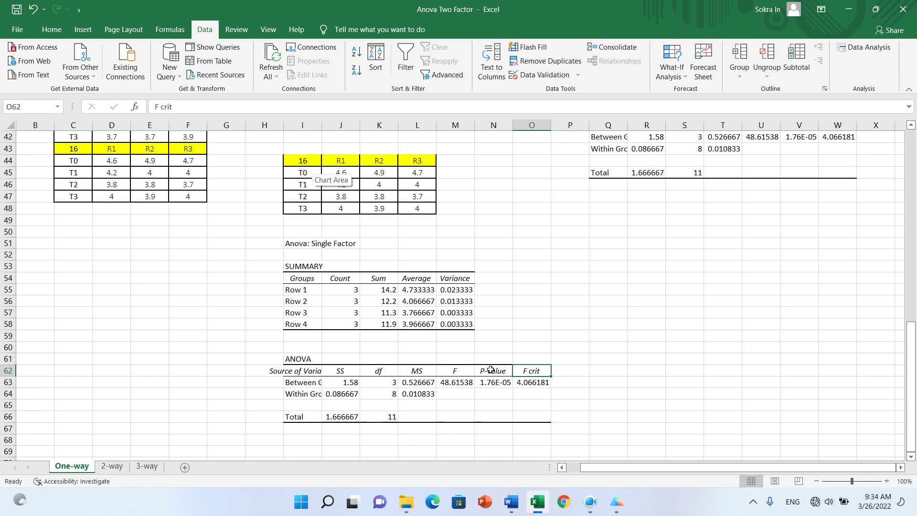
drag(490, 367, 492, 384)
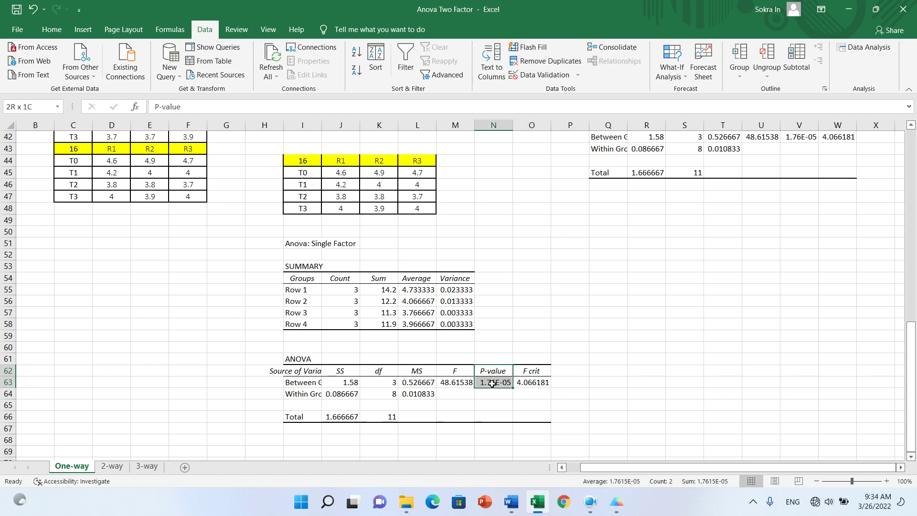
click(499, 428)
click(495, 382)
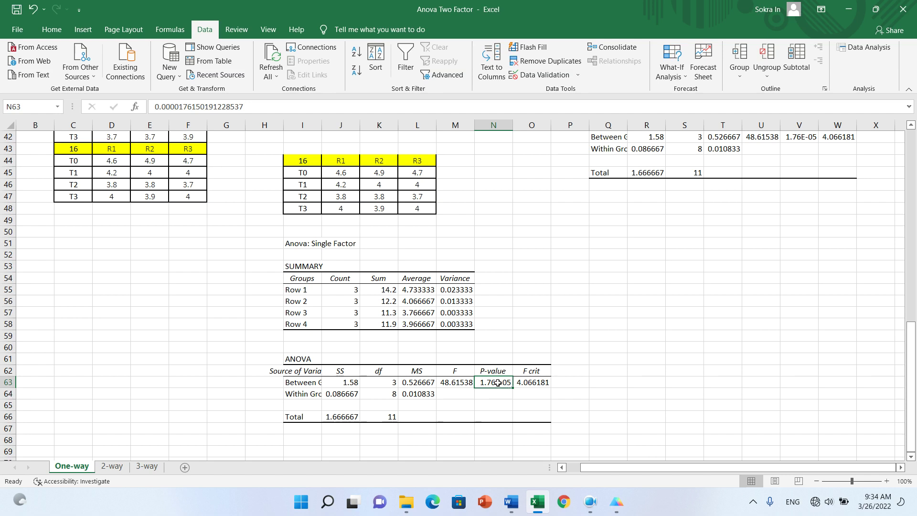
key(ctrl+c)
- Paste the P-value as a value into R59 and widen column R to show its digits
click(651, 336)
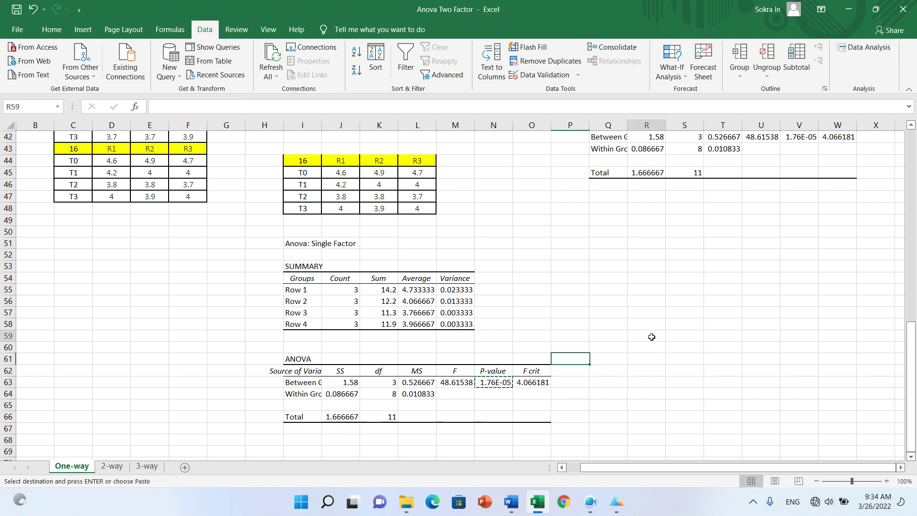
right_click(652, 337)
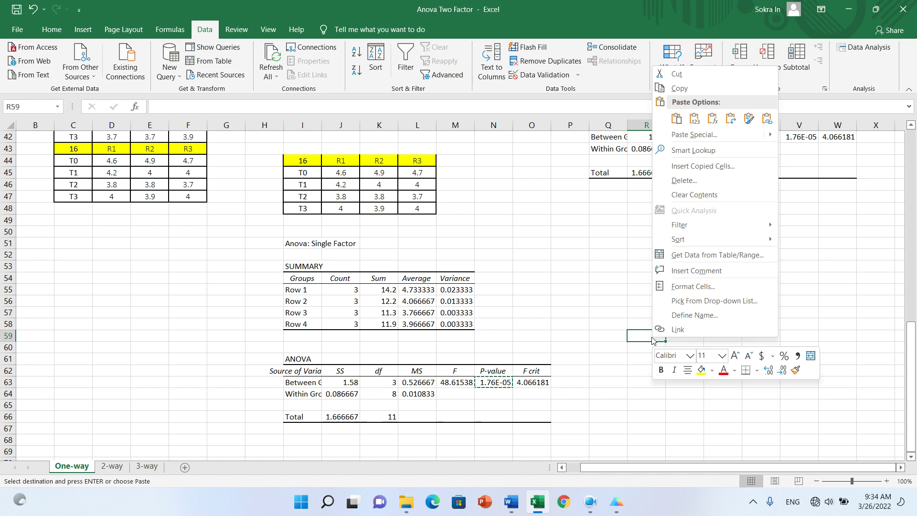
click(697, 120)
drag(666, 125, 784, 128)
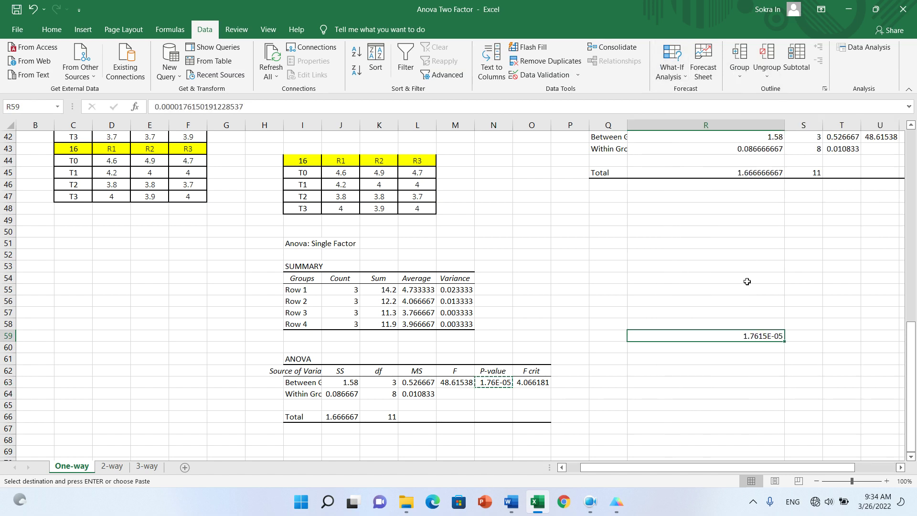
double_click(749, 336)
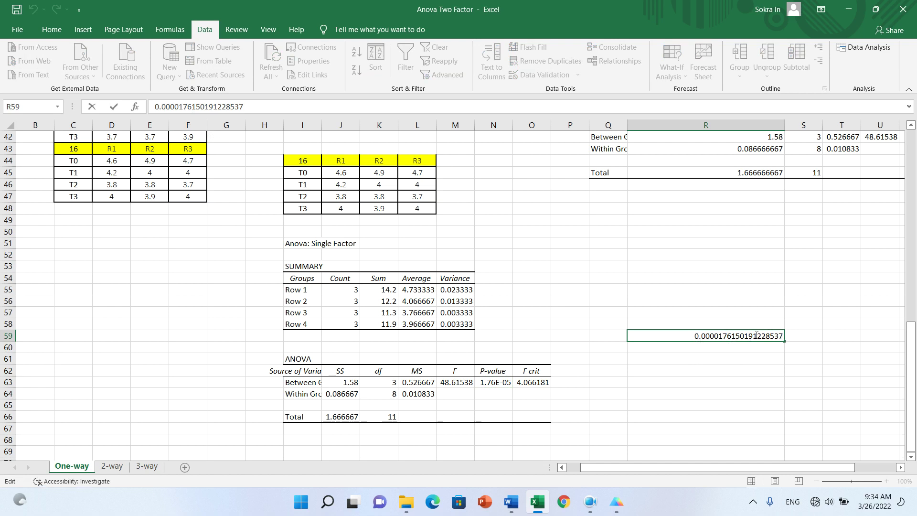
key(Return)
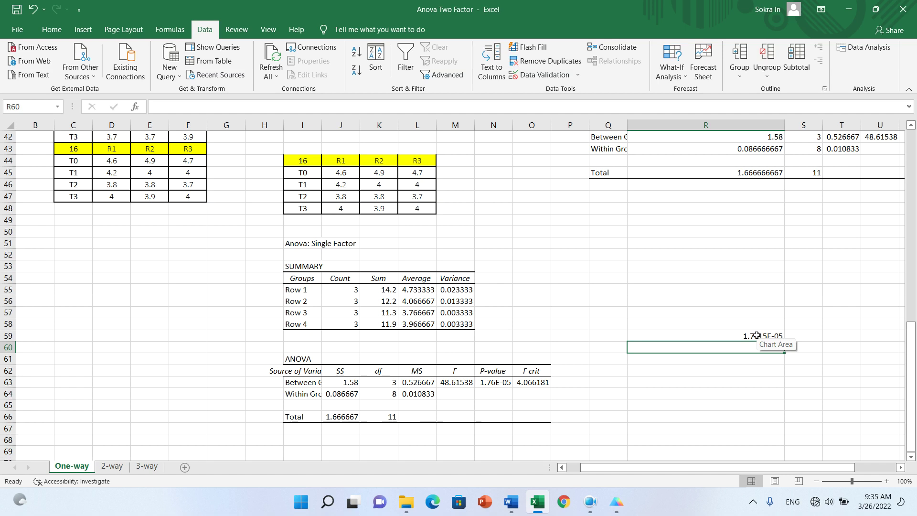
- Minimize Excel and restore the Prism window showing the Graph of Brix
click(849, 9)
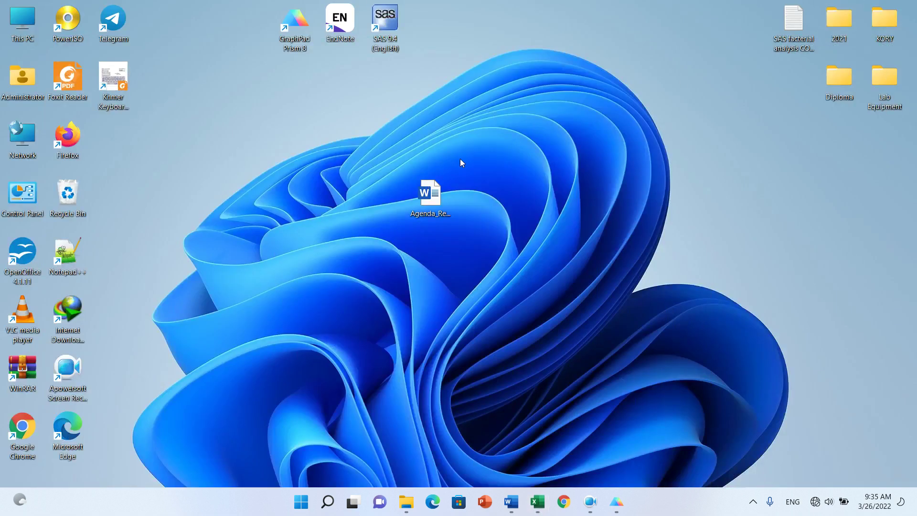
click(616, 502)
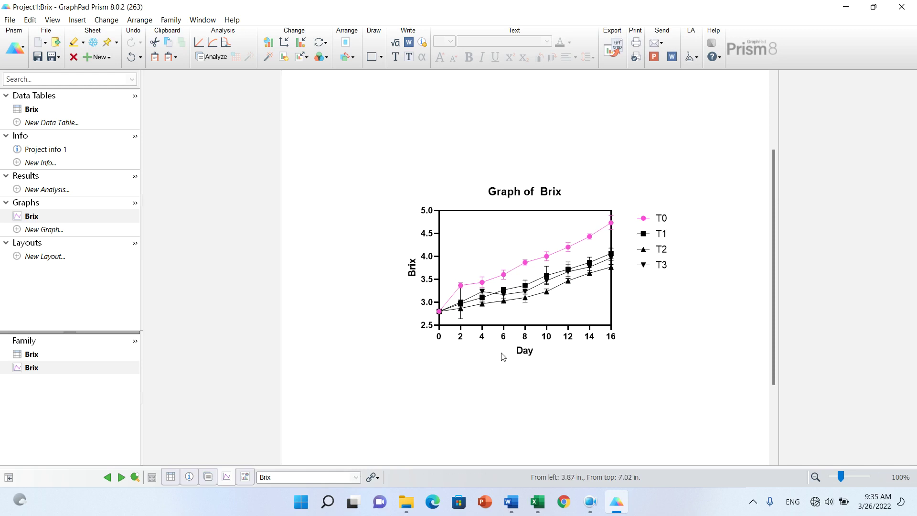
- Return to Prism and open the Brix data table with Day 0–16 T0–T3 readings
click(541, 509)
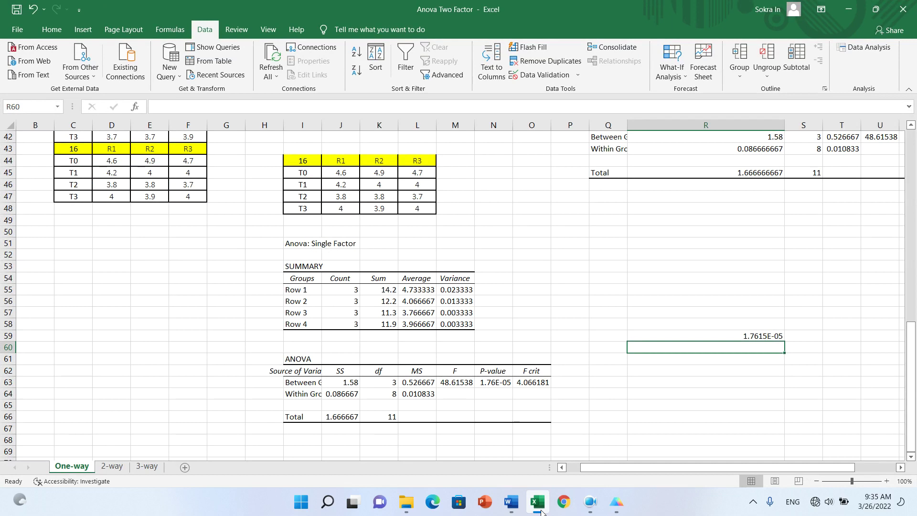
click(540, 509)
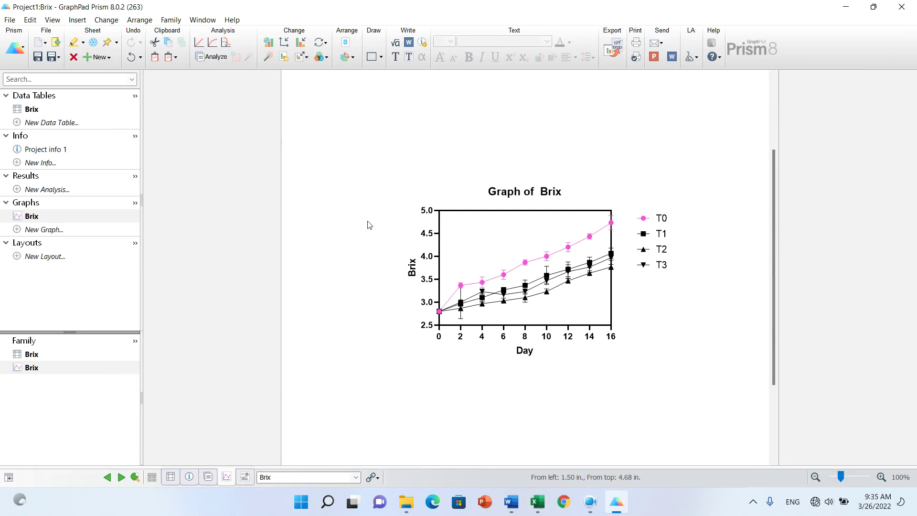
click(59, 112)
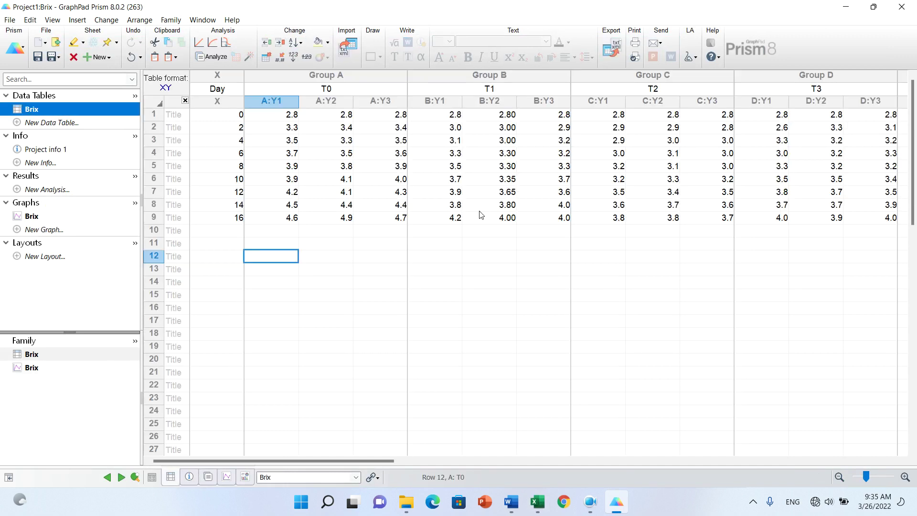
click(480, 241)
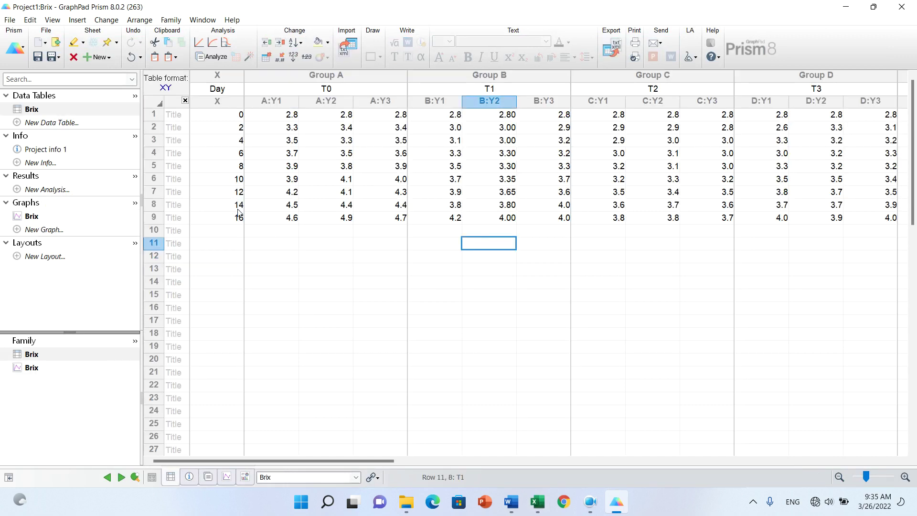
- Clear and delete rows 1–8 (days 0–14) so only the day-16 row remains
drag(151, 204, 147, 116)
key(Delete)
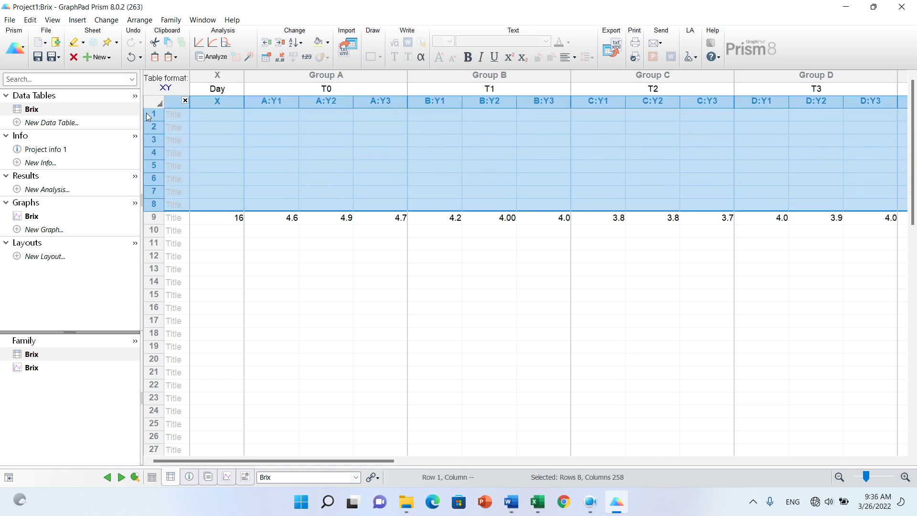
right_click(152, 116)
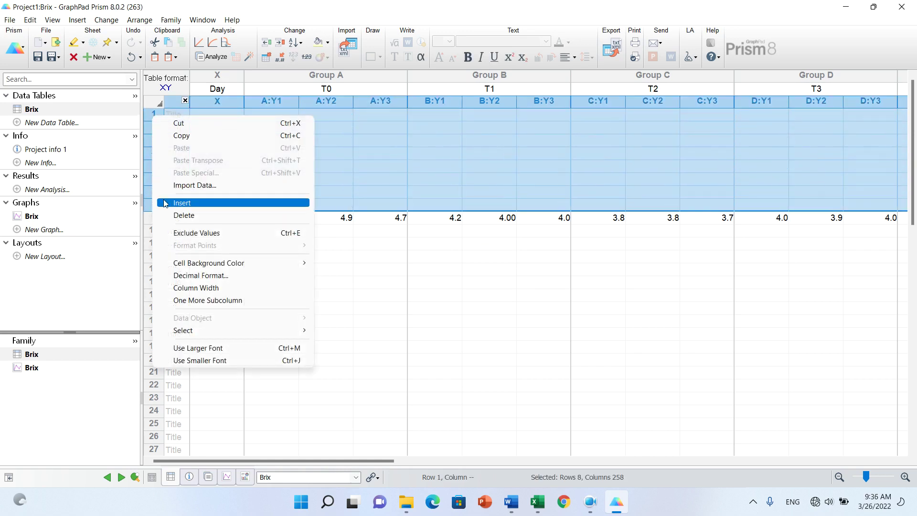
click(177, 215)
click(355, 205)
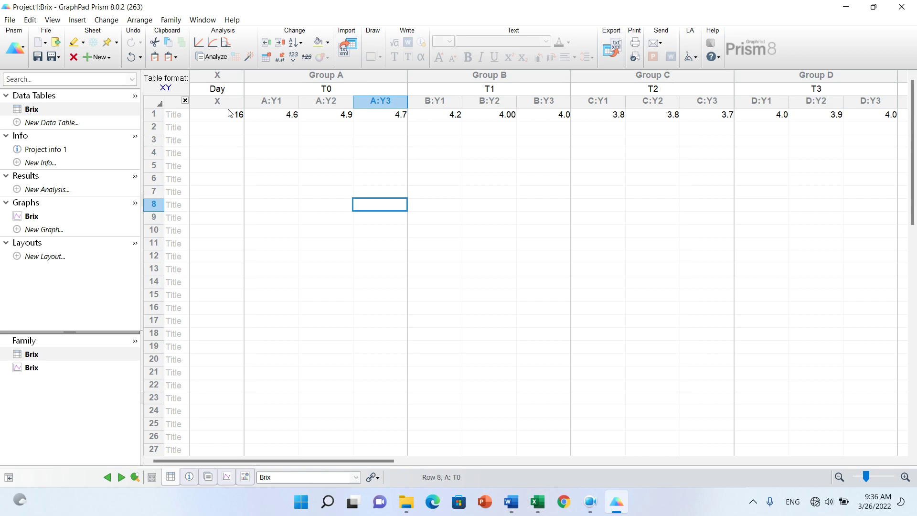
- Select the T0, T1, T2 and T3 group columns
click(323, 78)
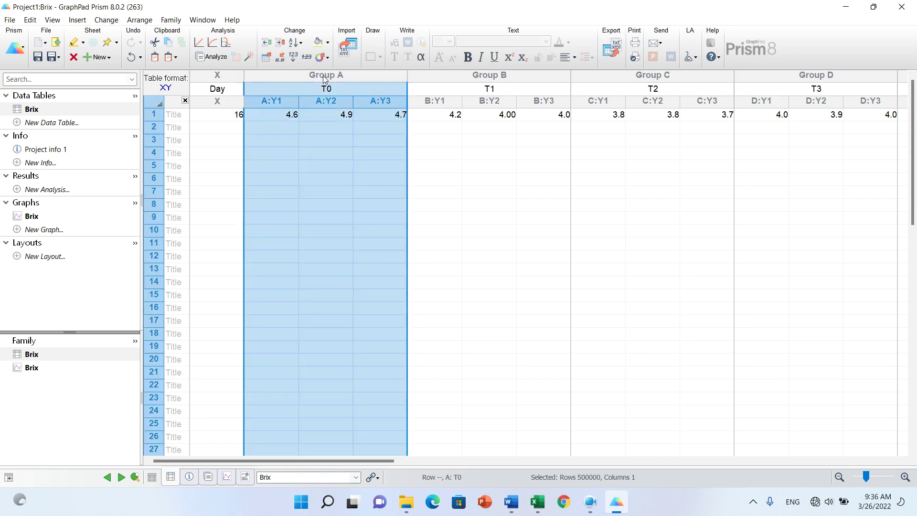
click(478, 75)
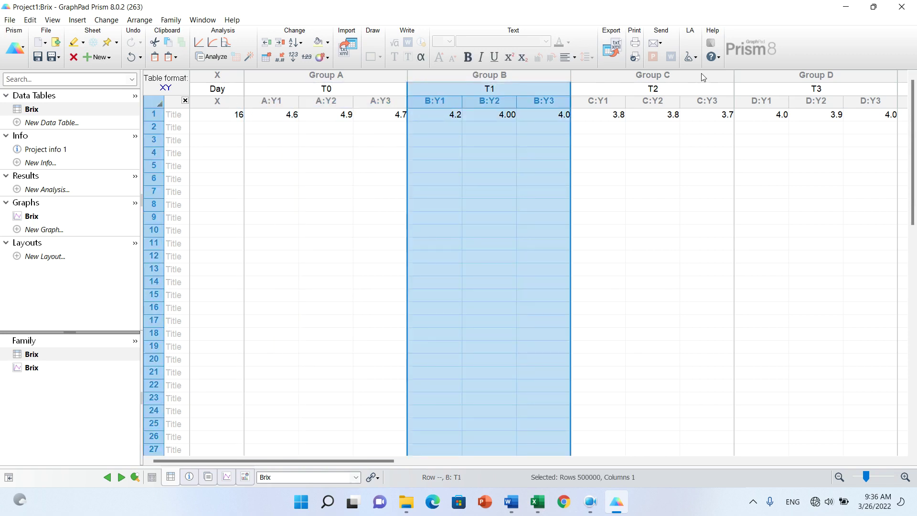
click(708, 78)
click(809, 76)
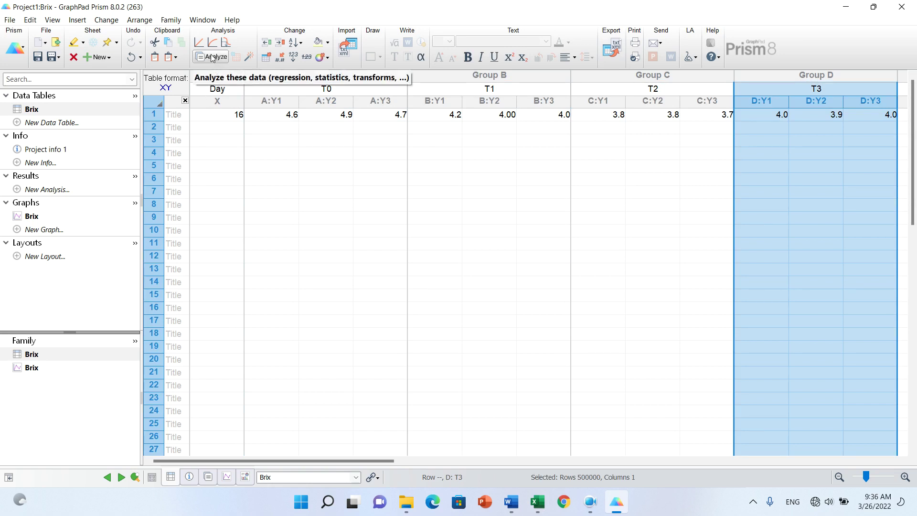
click(10, 20)
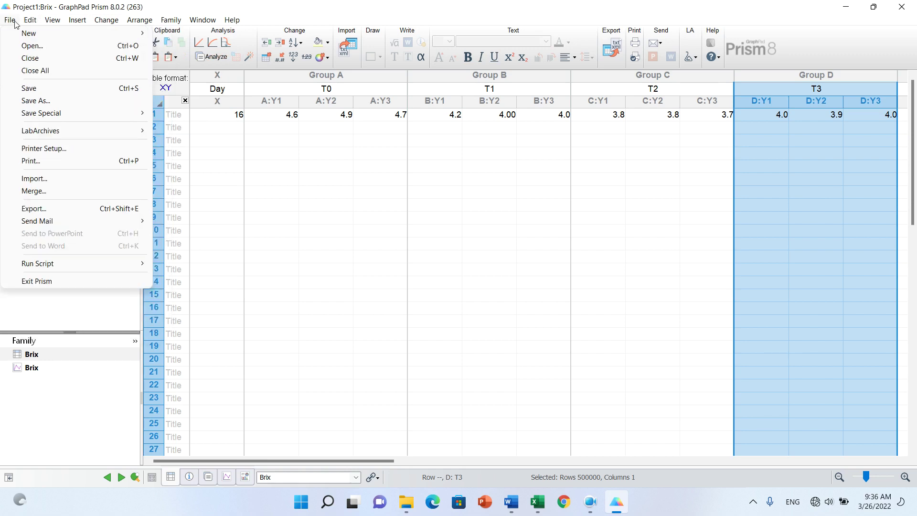
click(313, 219)
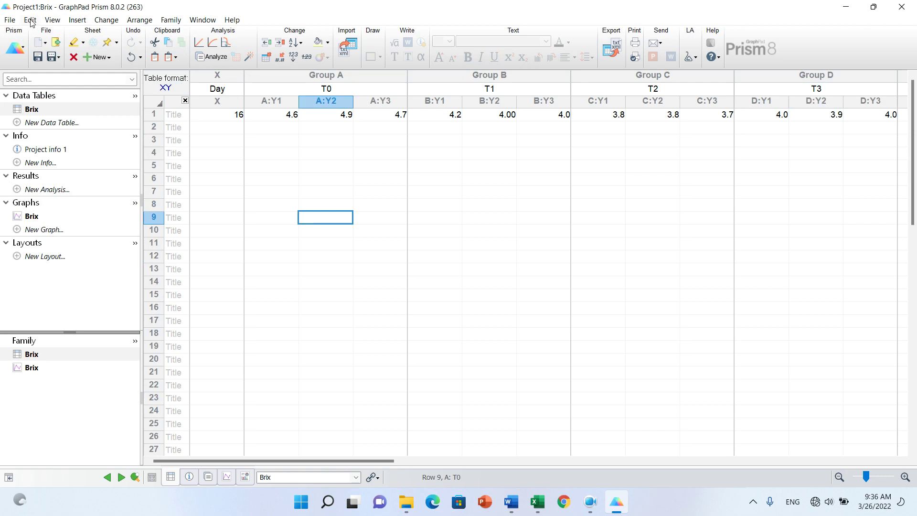
click(9, 21)
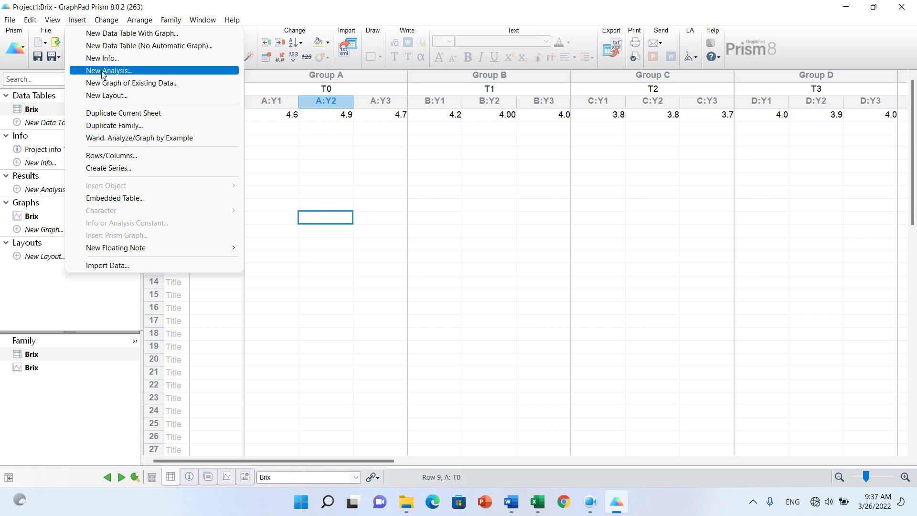
click(325, 139)
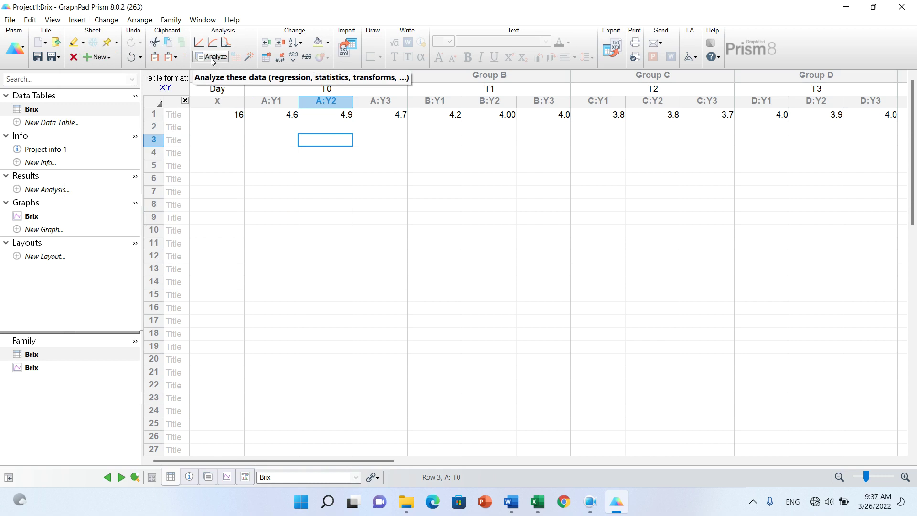
click(159, 117)
click(375, 175)
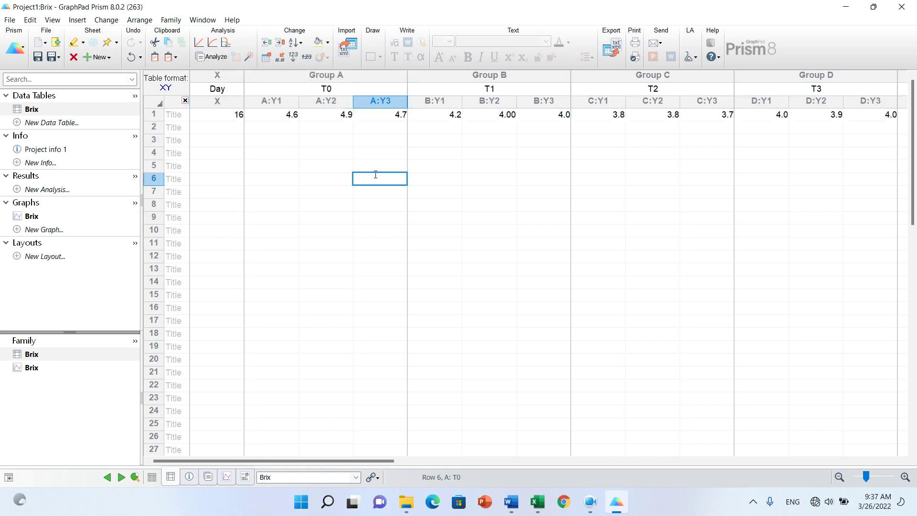
click(36, 110)
mouse_move(31, 109)
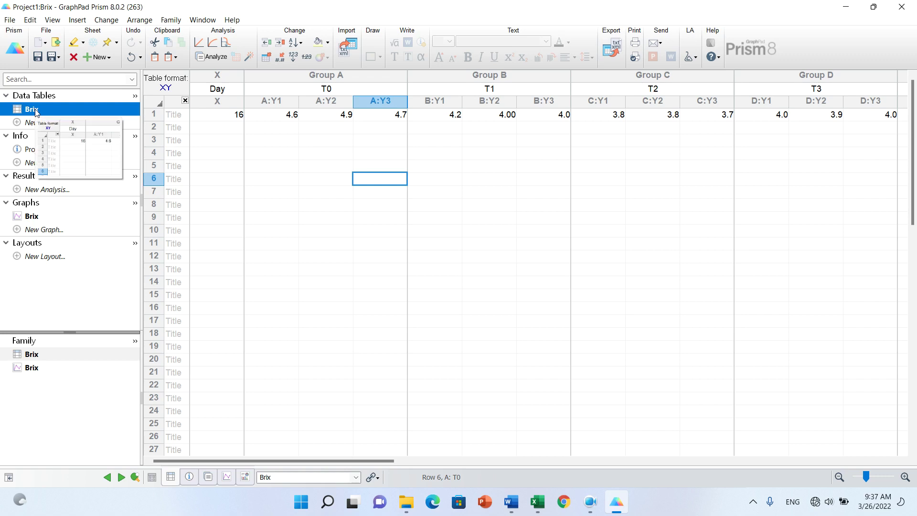
click(217, 57)
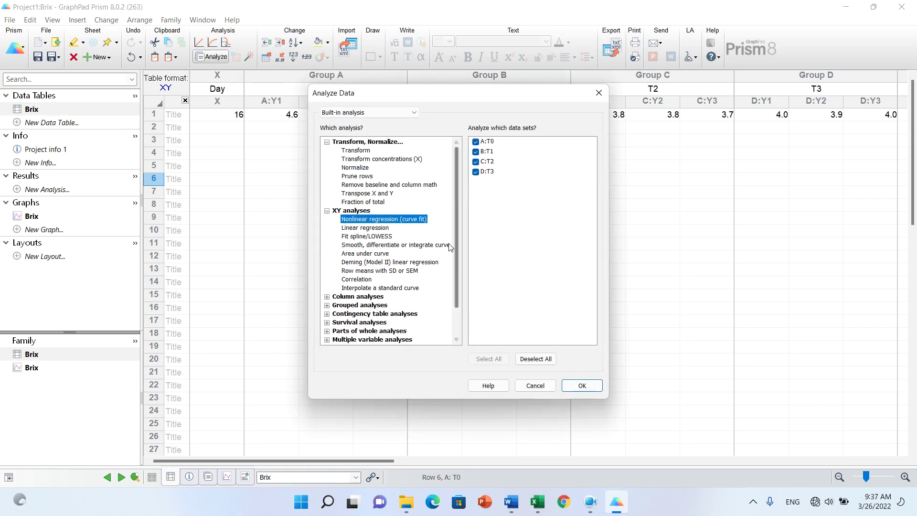
- Choose One-way ANOVA under Column analyses for data sets A:T0–D:T3 and confirm
scroll(457, 241, down, 2)
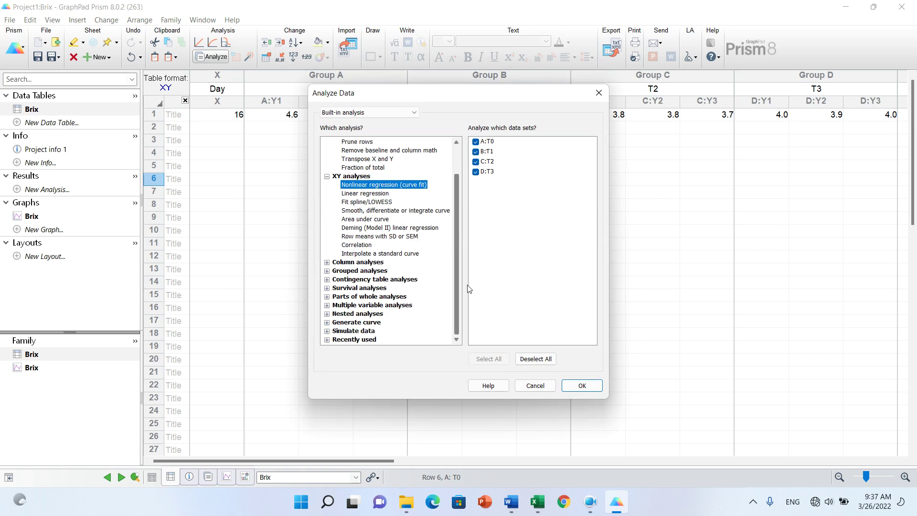
click(327, 262)
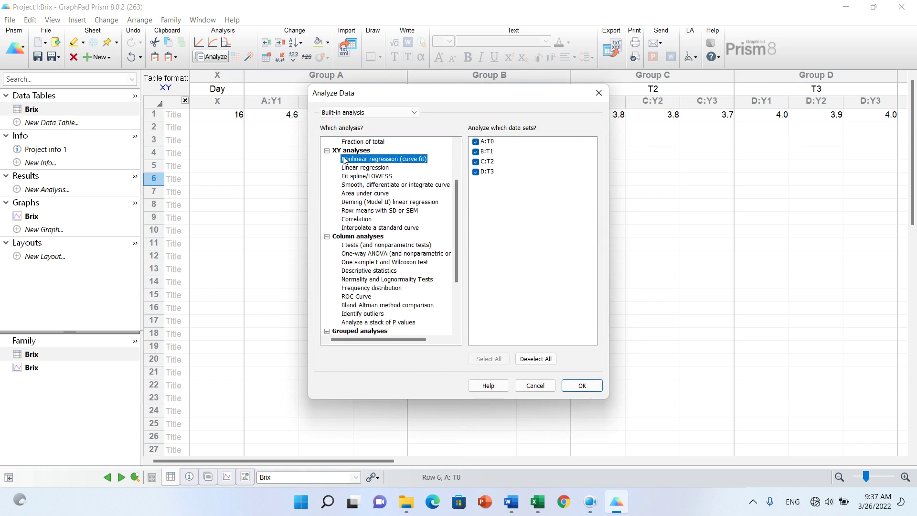
drag(406, 94, 406, 178)
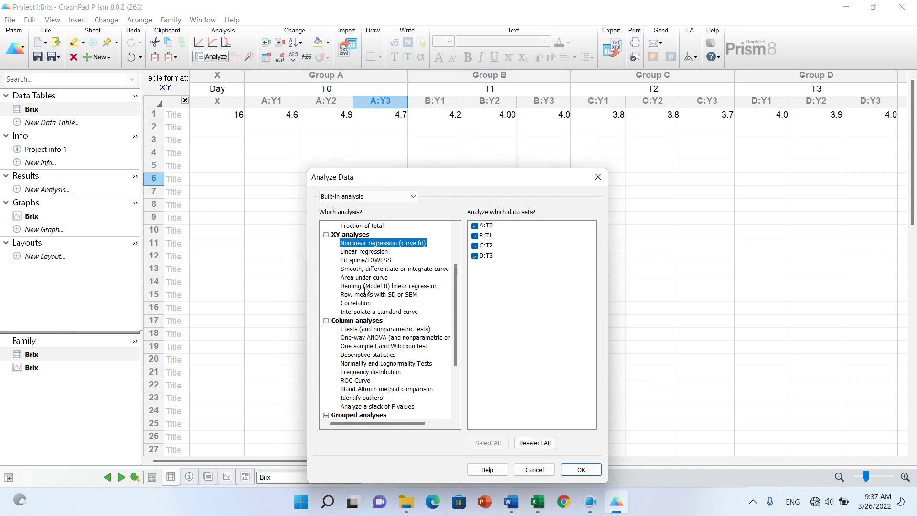
click(362, 341)
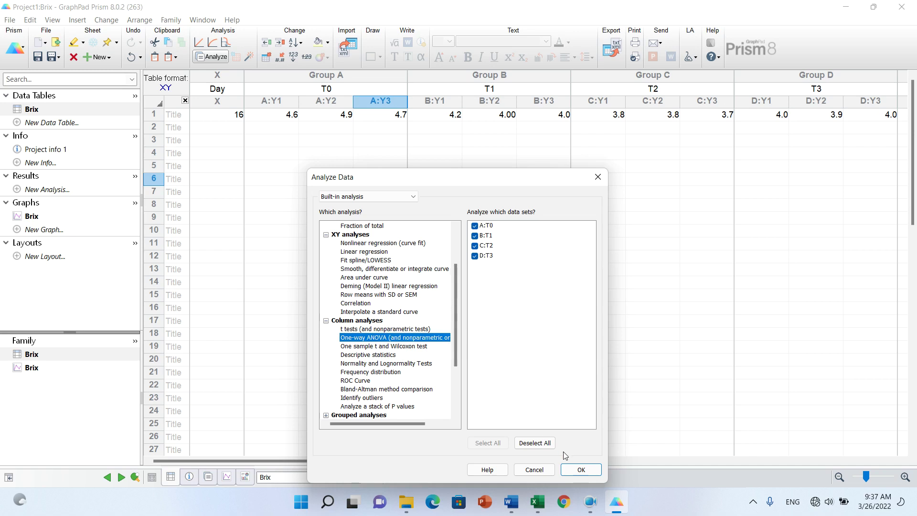
click(581, 470)
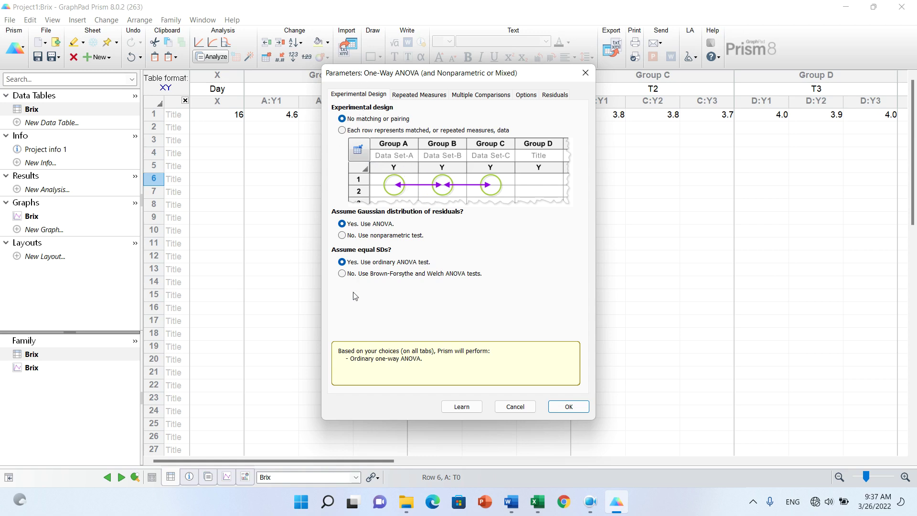
- Set the multiple comparisons to compare each group's mean with the T0 control column
click(420, 95)
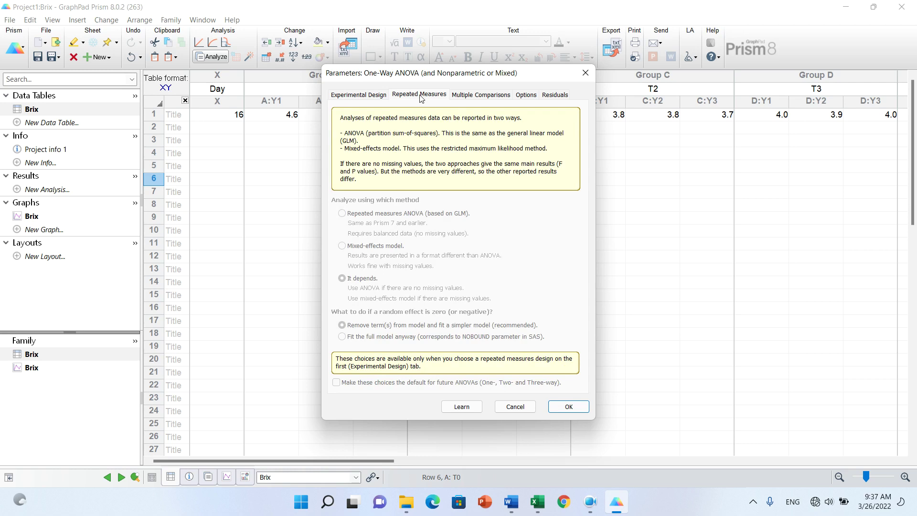
click(478, 95)
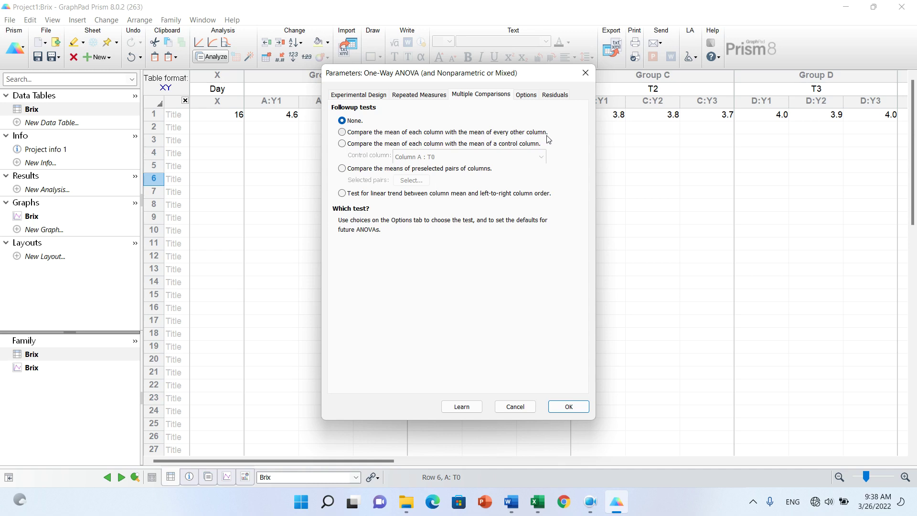
drag(526, 74, 506, 230)
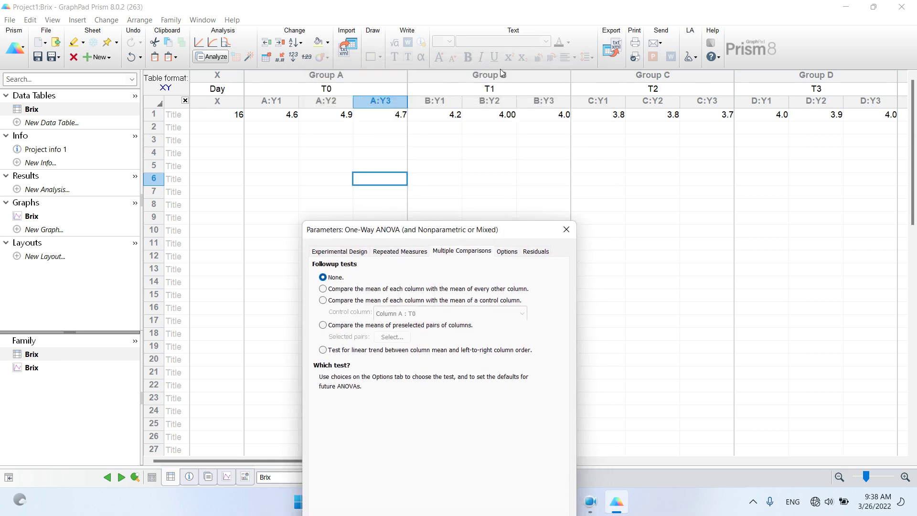
drag(466, 234, 485, 160)
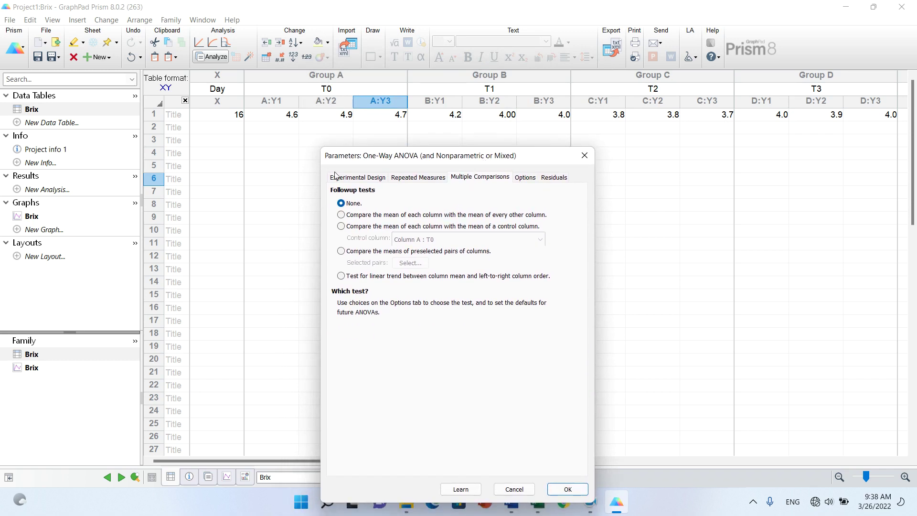
click(342, 216)
click(341, 226)
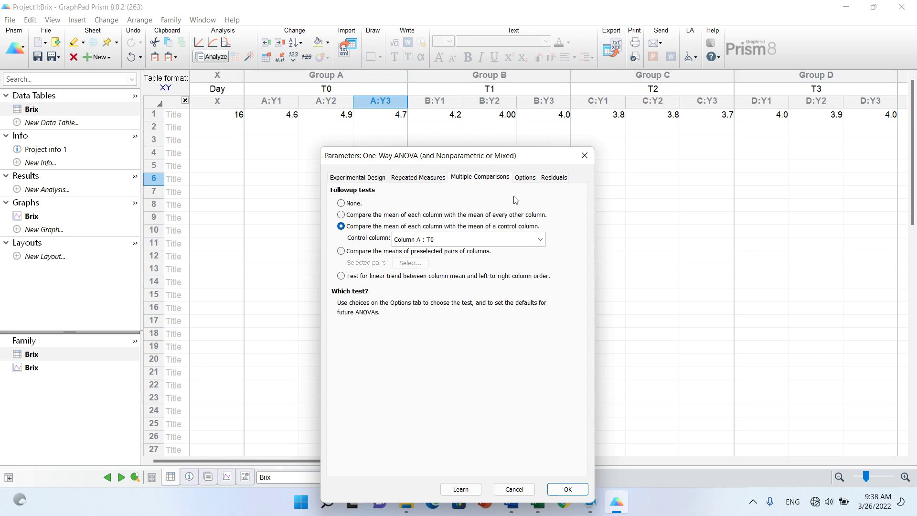
- Keep Dunnett as the comparison test, check the residuals settings, and run the ANOVA
click(526, 178)
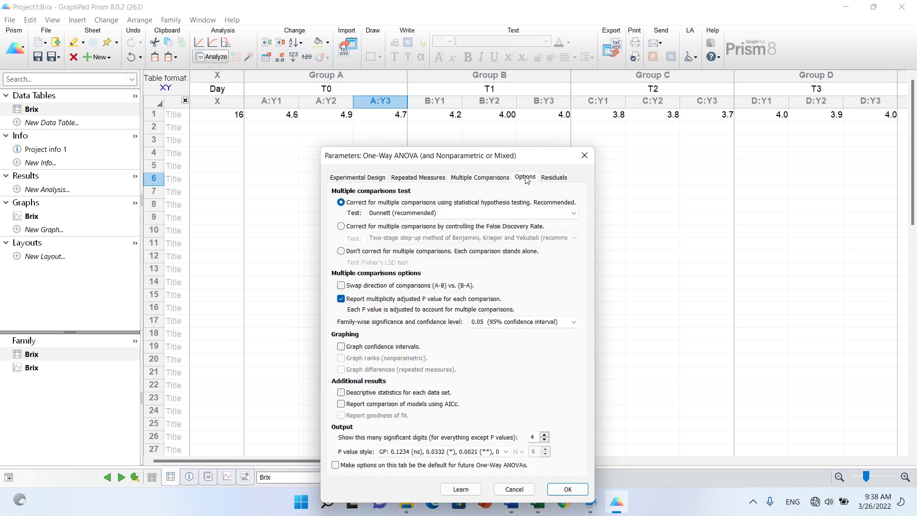
click(477, 213)
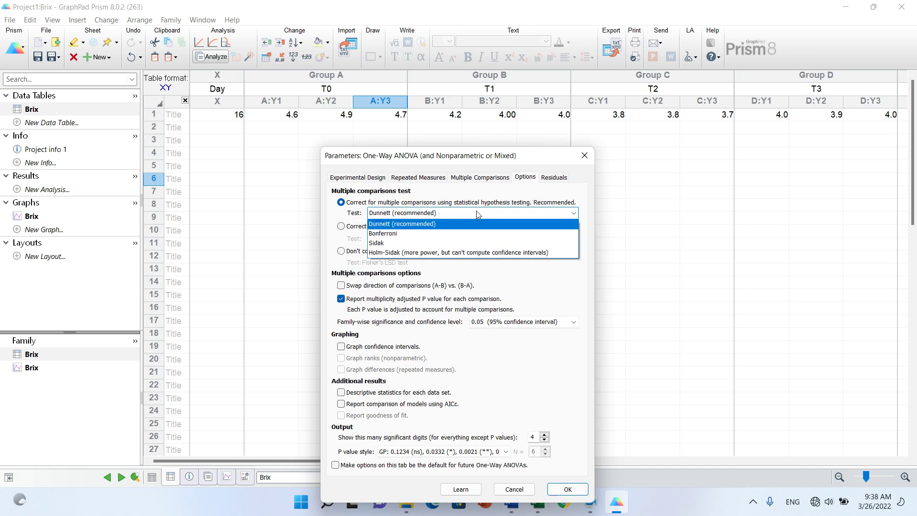
click(578, 212)
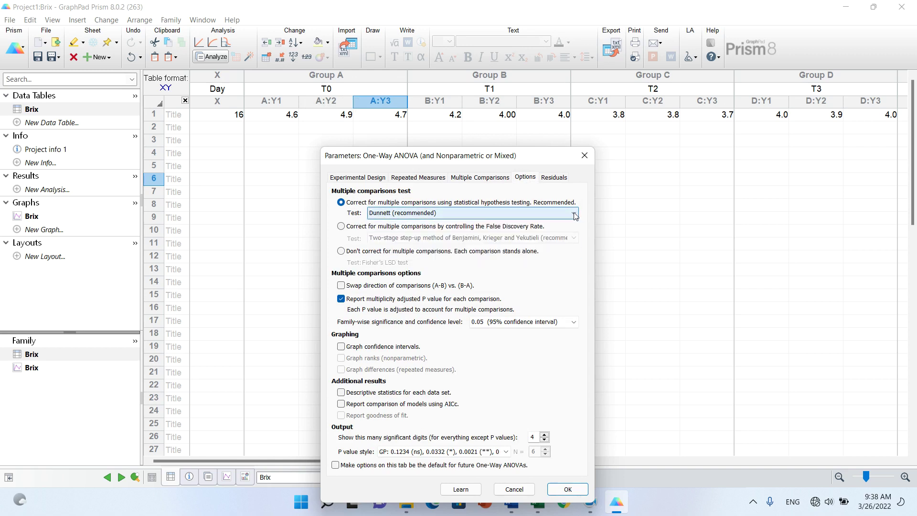
click(575, 214)
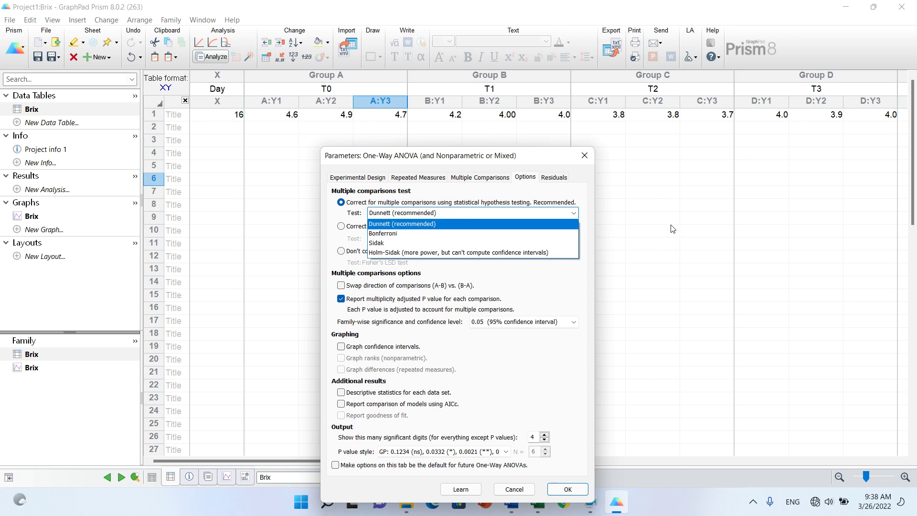
click(478, 213)
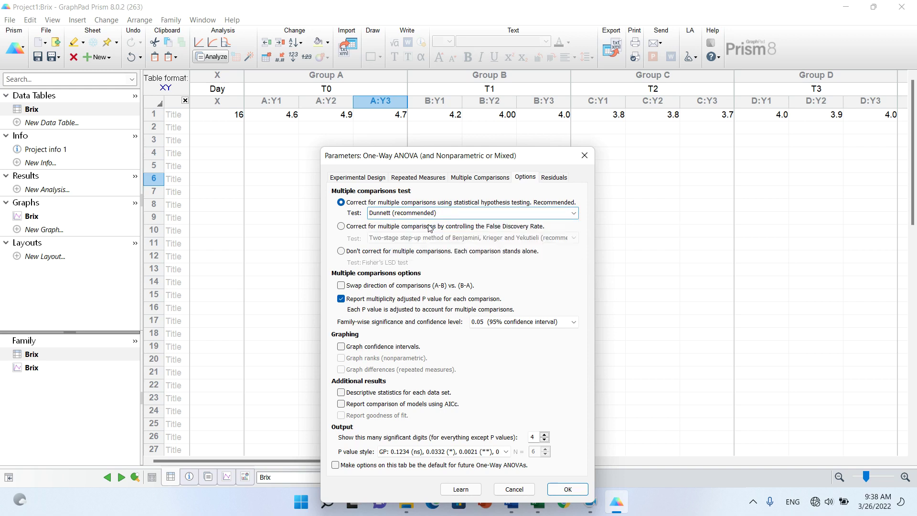
click(552, 178)
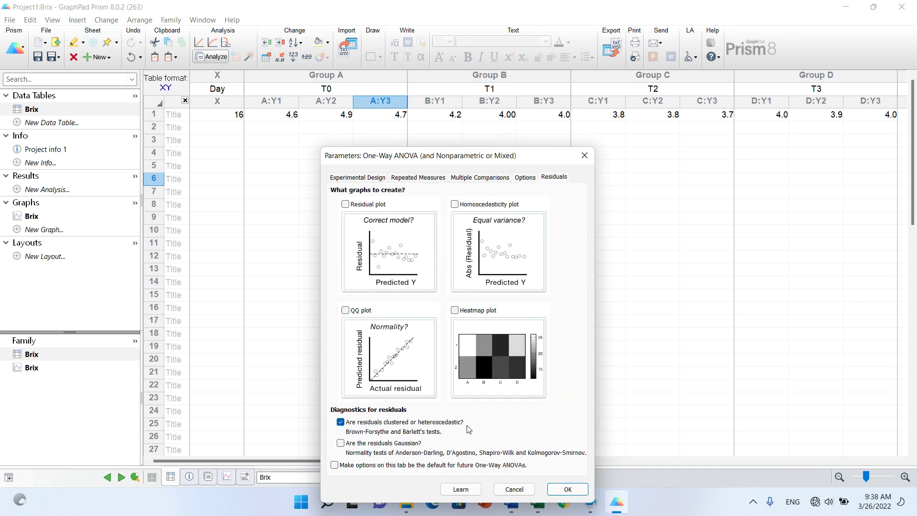
click(568, 489)
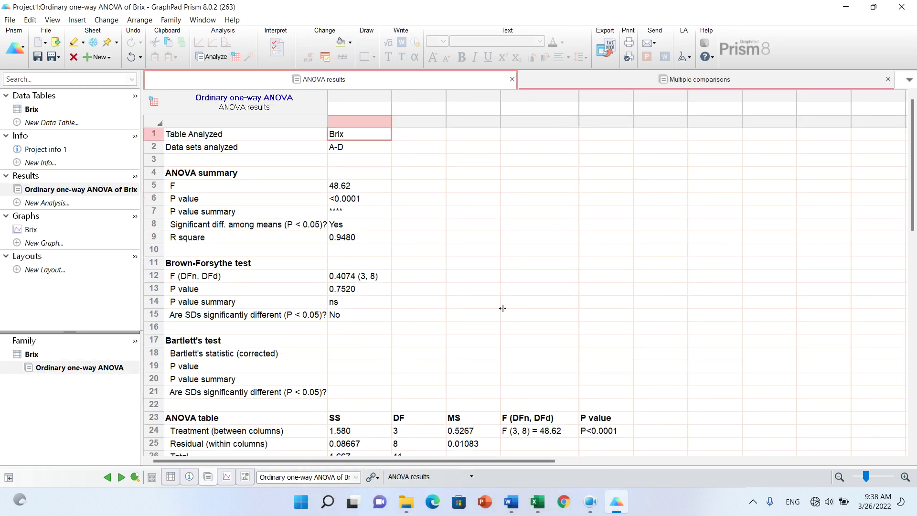
scroll(912, 229, down, 1)
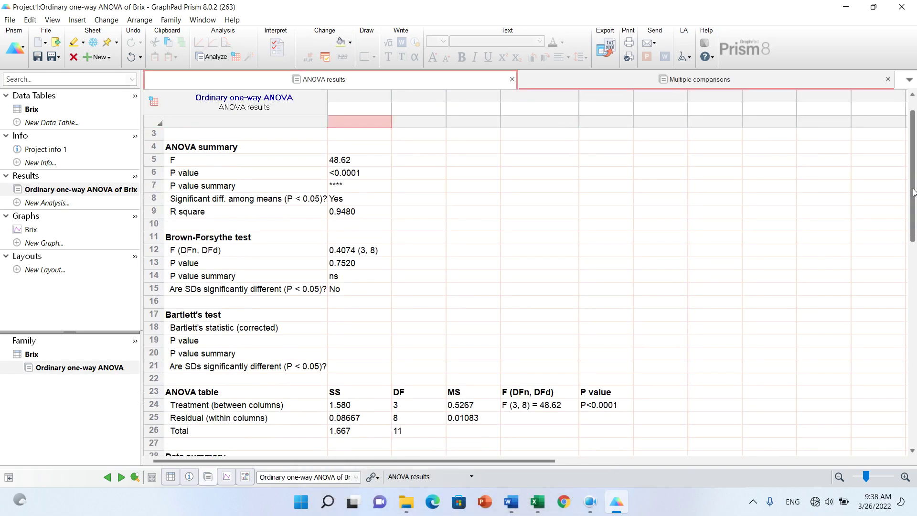
scroll(912, 229, down, 2)
mouse_move(912, 229)
mouse_down()
mouse_move(895, 190)
mouse_move(906, 272)
mouse_up()
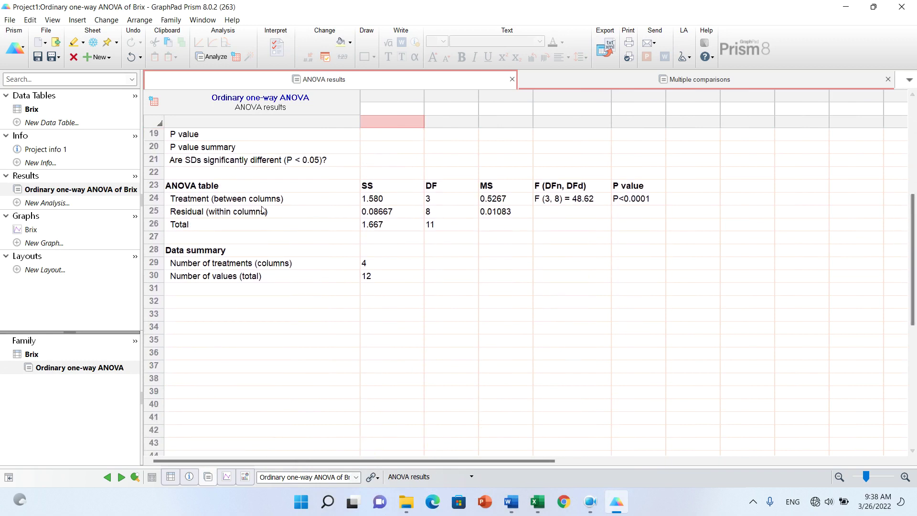
drag(186, 189, 646, 224)
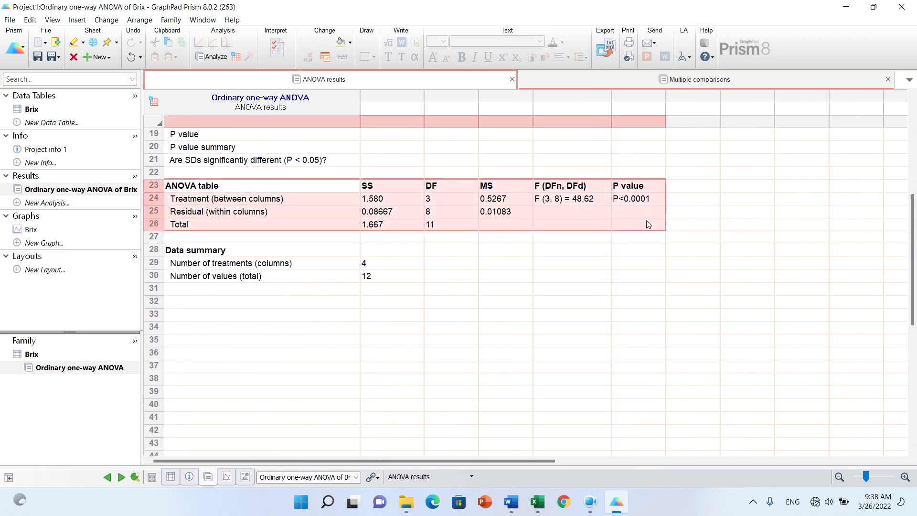
click(589, 246)
click(633, 186)
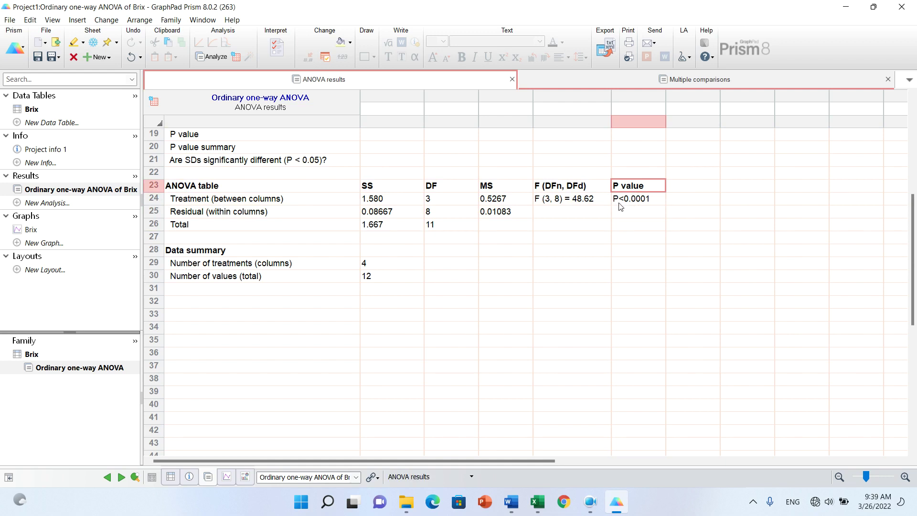
- Show the Multiple comparisons results and select the T0 vs. T1, T2 and T3 rows
click(691, 84)
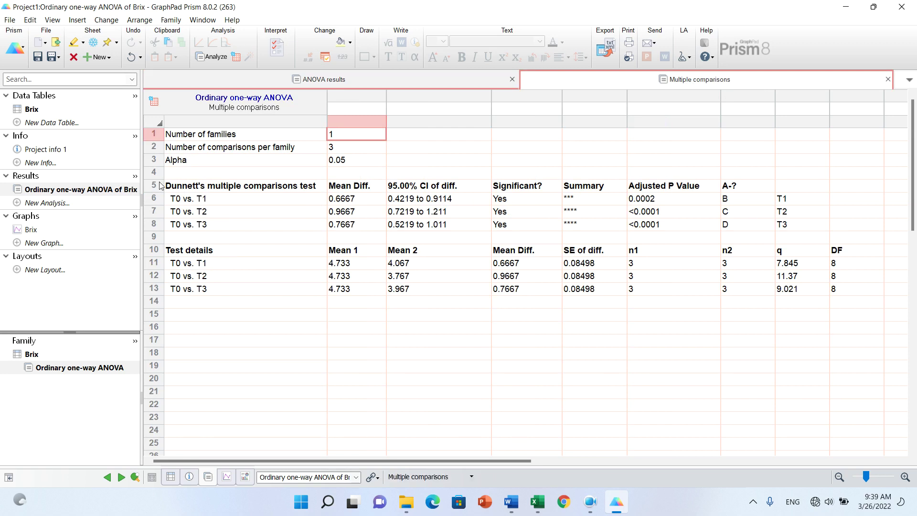
drag(160, 186, 307, 234)
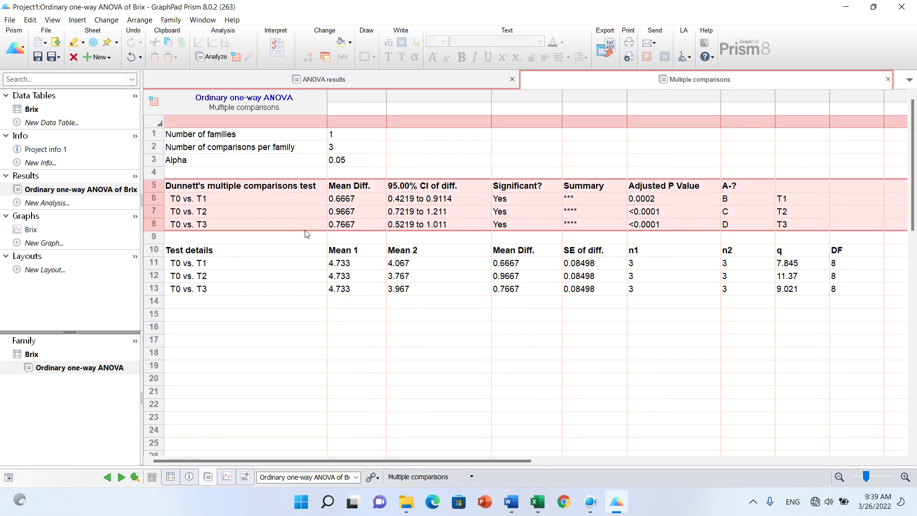
click(199, 216)
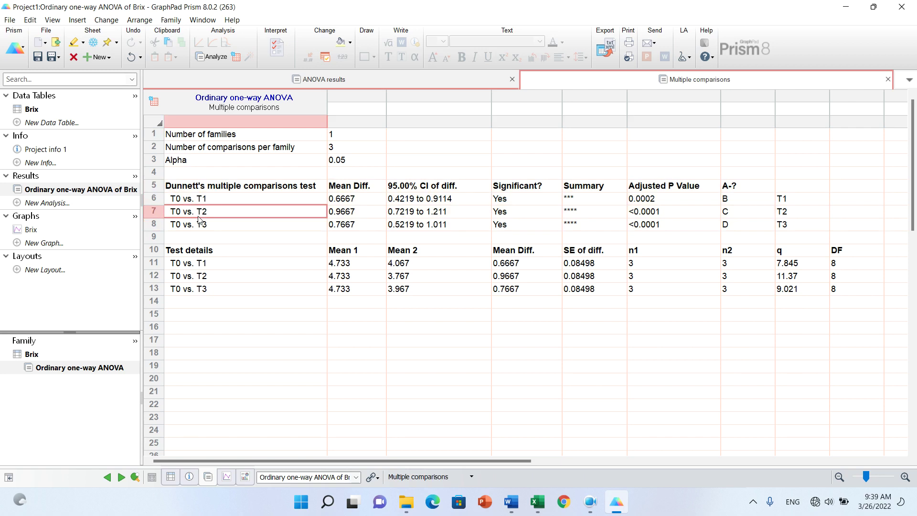
click(185, 198)
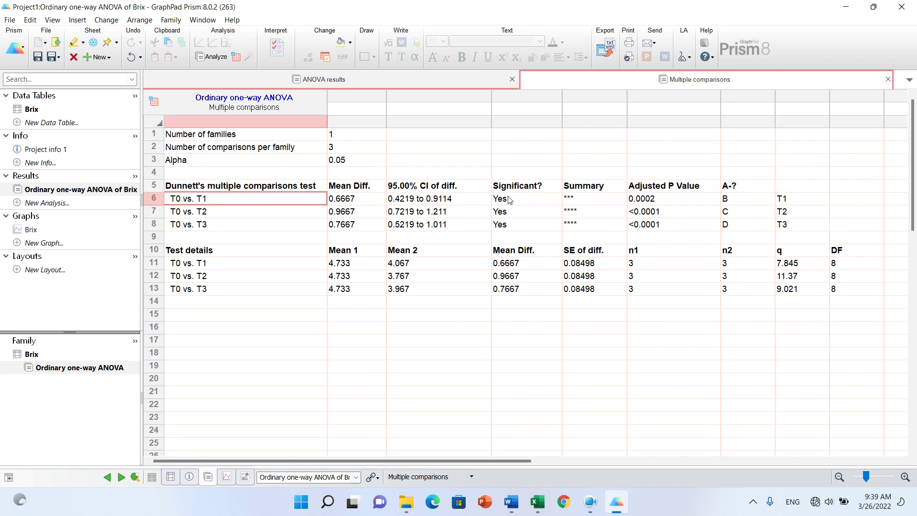
click(174, 215)
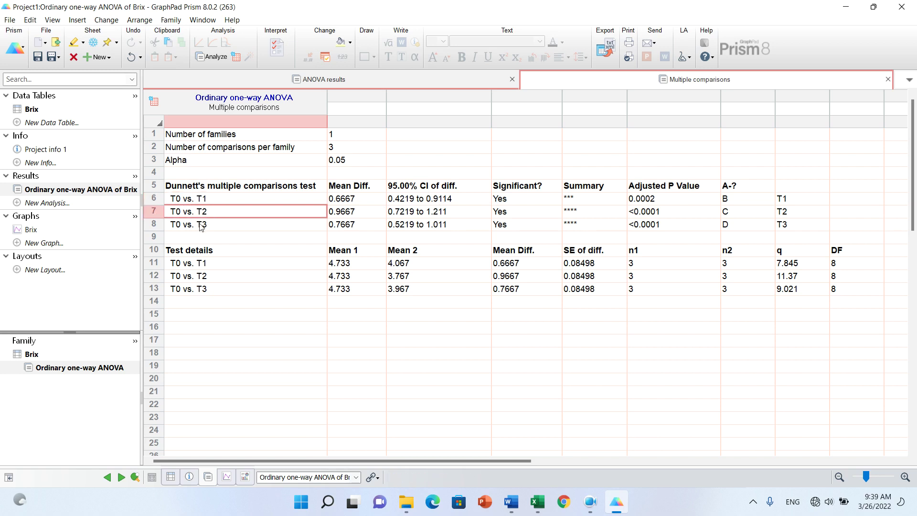
click(176, 229)
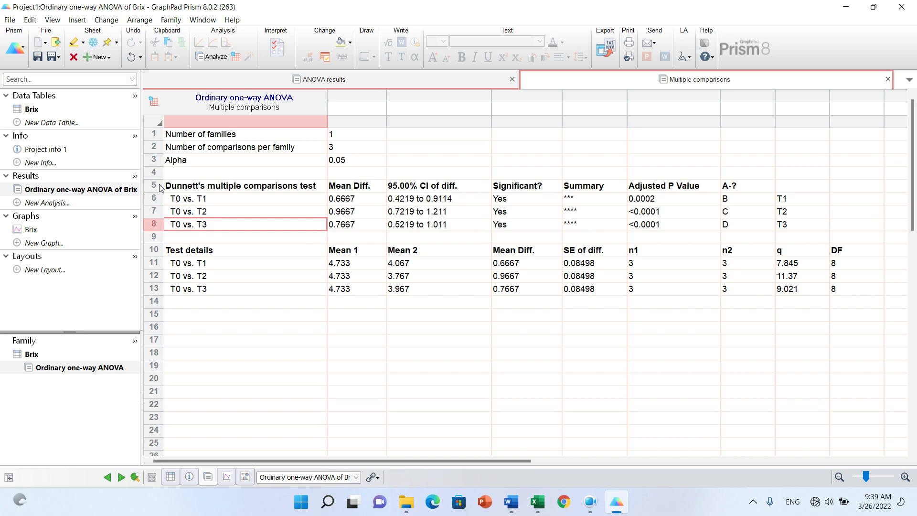
drag(173, 196, 784, 227)
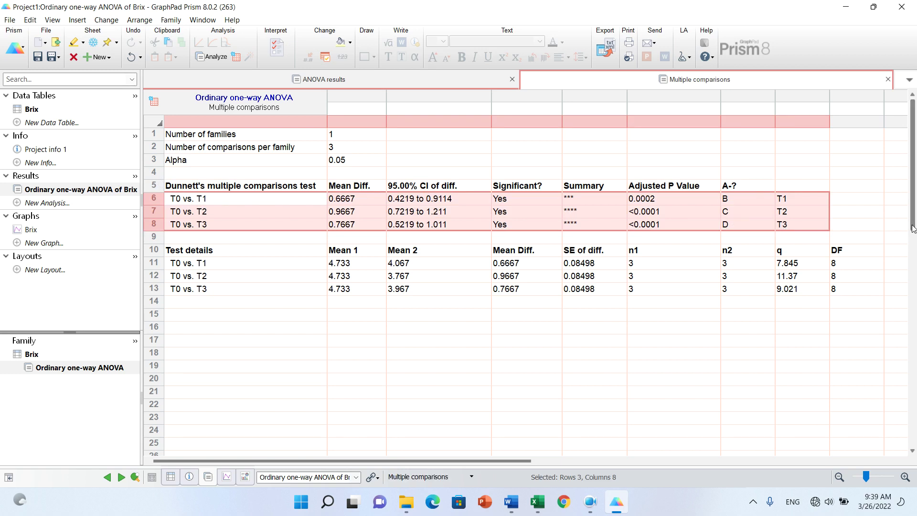
- Review the Dunnett's adjusted P values (0.0002, <0.0001, <0.0001) and deselect the rows
scroll(913, 237, down, 1)
drag(912, 263, 889, 196)
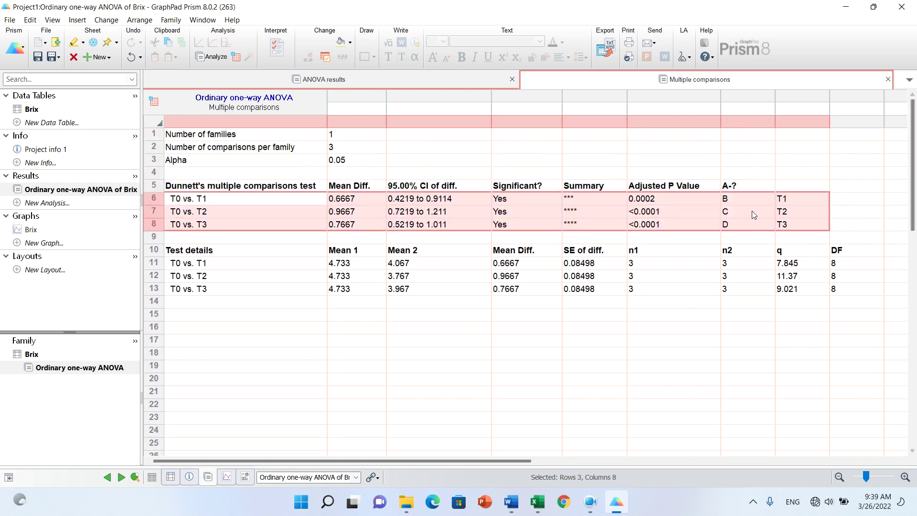
click(741, 186)
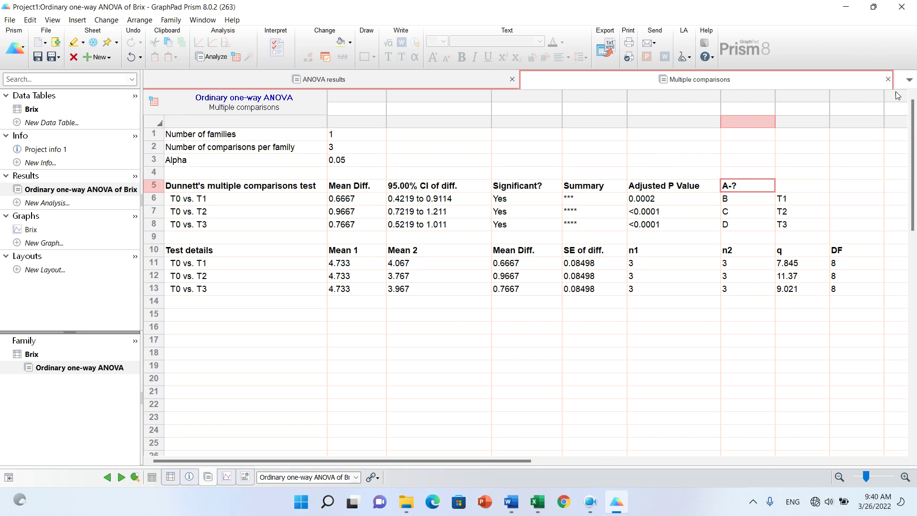
mouse_move(913, 179)
mouse_down()
mouse_move(913, 377)
mouse_move(908, 117)
mouse_up()
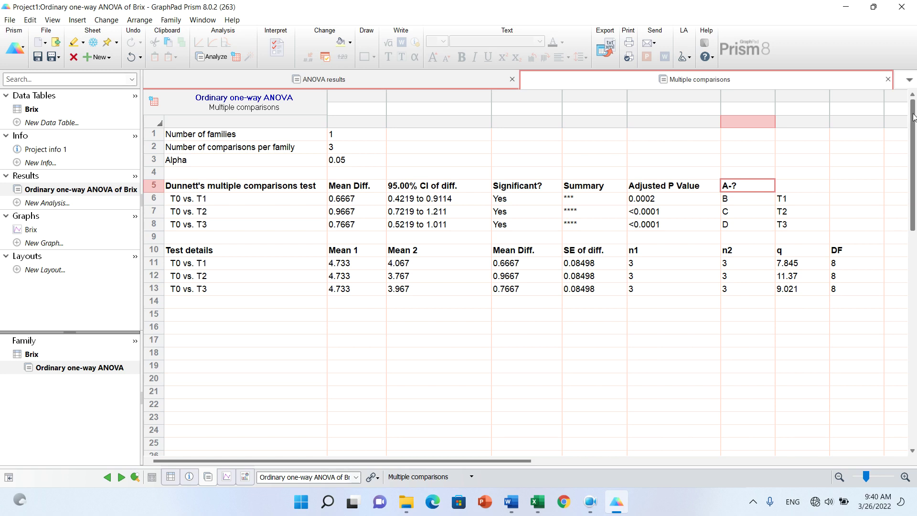
drag(907, 116, 913, 71)
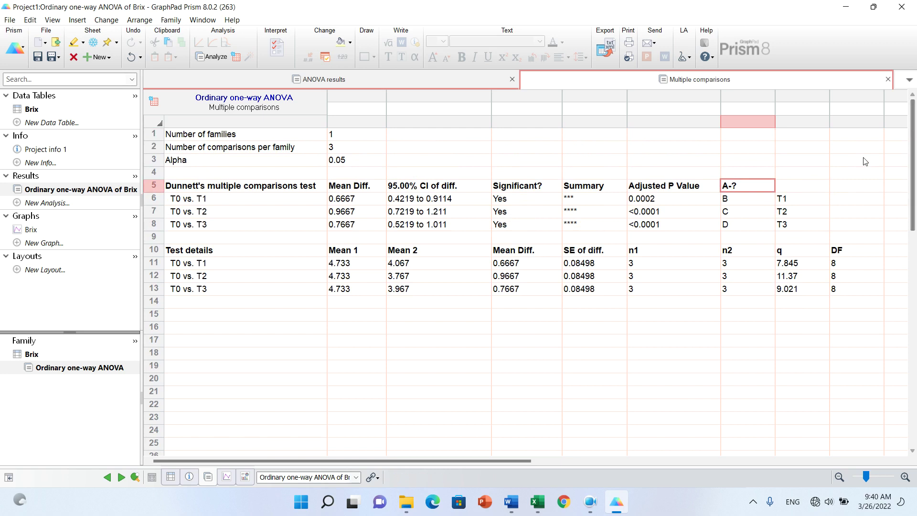